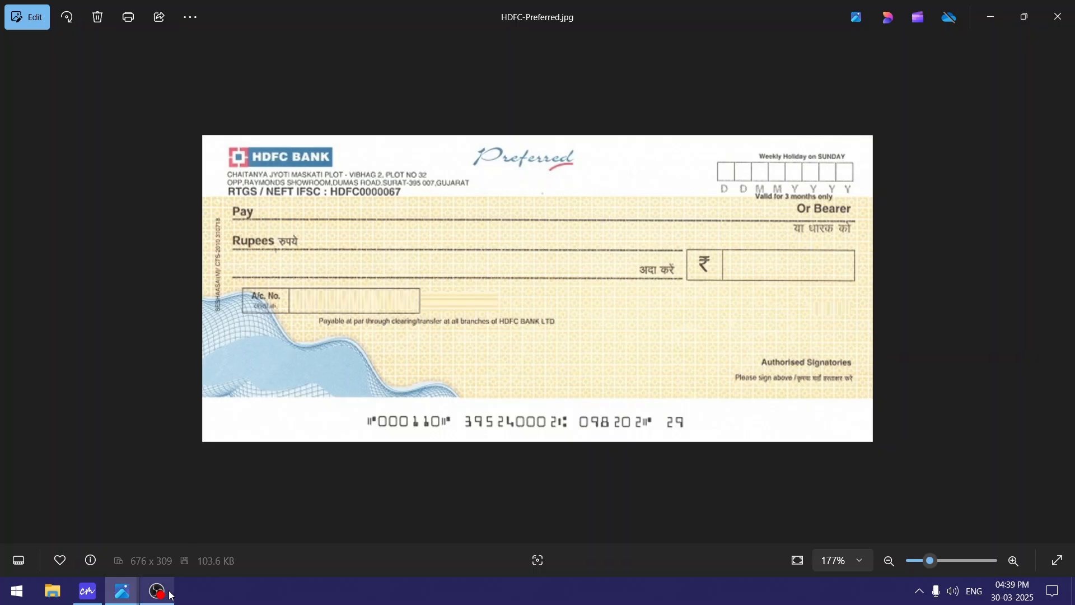
Leave the HDFC-Preferred.jpg image in Photos and return to ChequeMaster's Manage Banks list.
{"action": "left_click", "coordinate": [88, 591]}
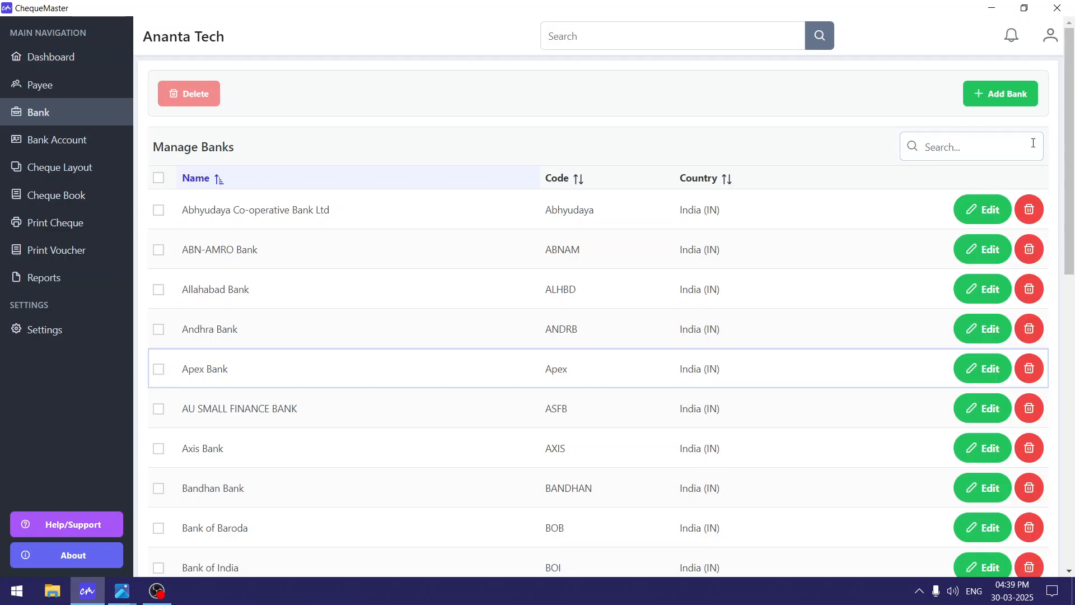
Search the bank list for 'hdfc' so only HDFC Bank is shown.
{"action": "left_click", "coordinate": [989, 151]}
{"action": "type", "text": "h"}
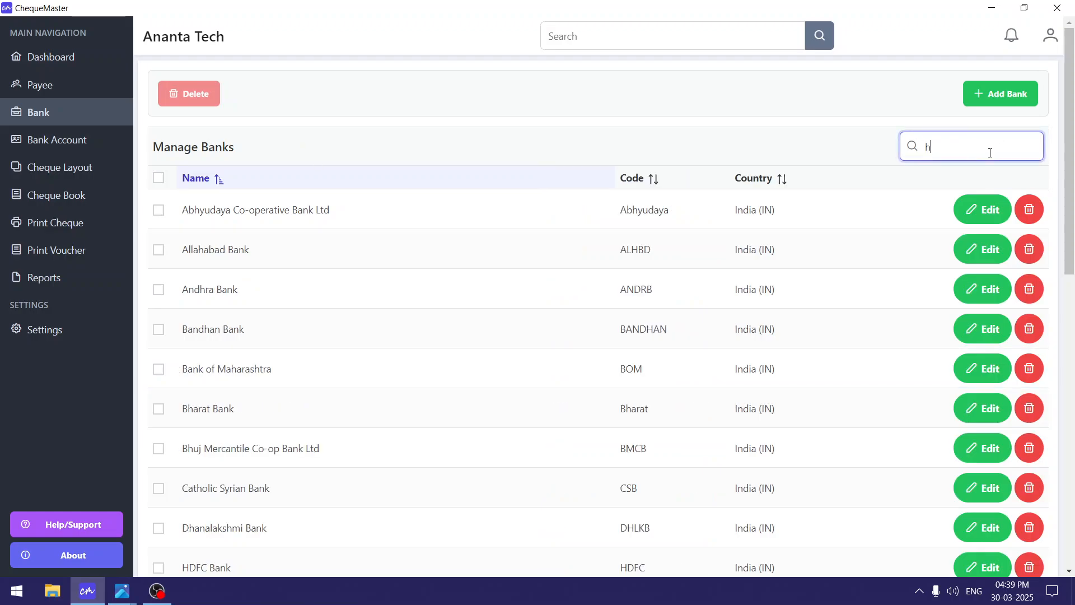
{"action": "type", "text": "dcf"}
{"action": "key", "text": "BackSpace"}
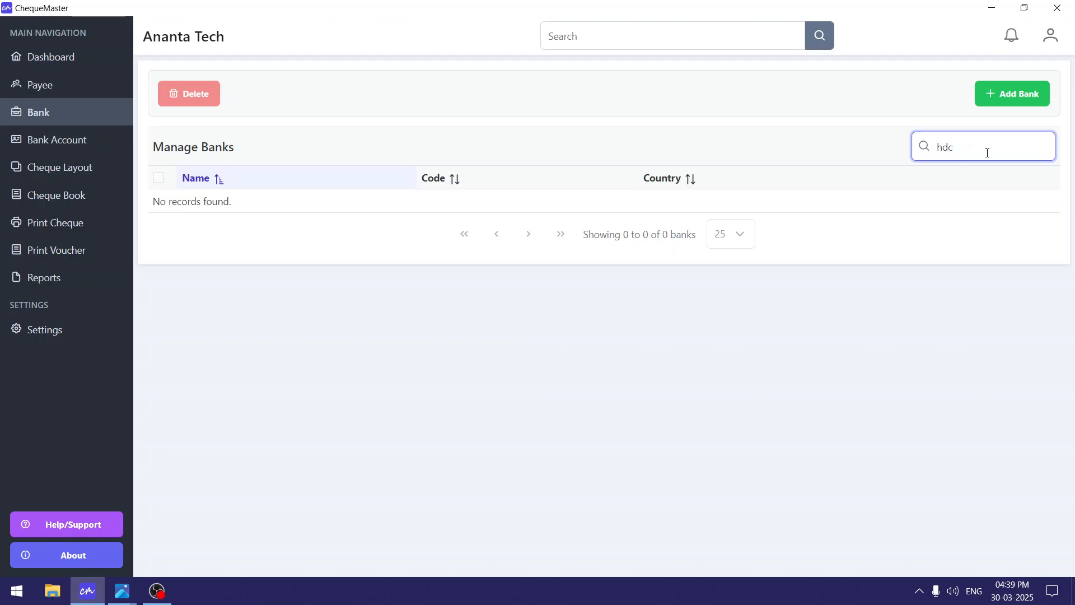
{"action": "key", "text": "BackSpace"}
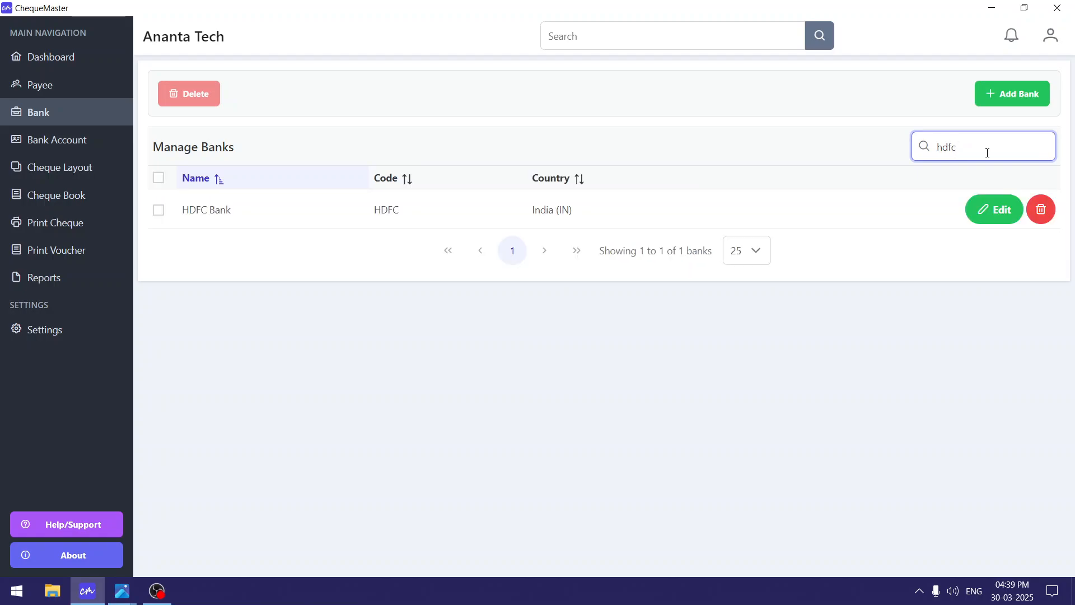
{"action": "left_click_drag", "start_coordinate": [329, 221], "coordinate": [588, 219]}
{"action": "left_click", "coordinate": [589, 219]}
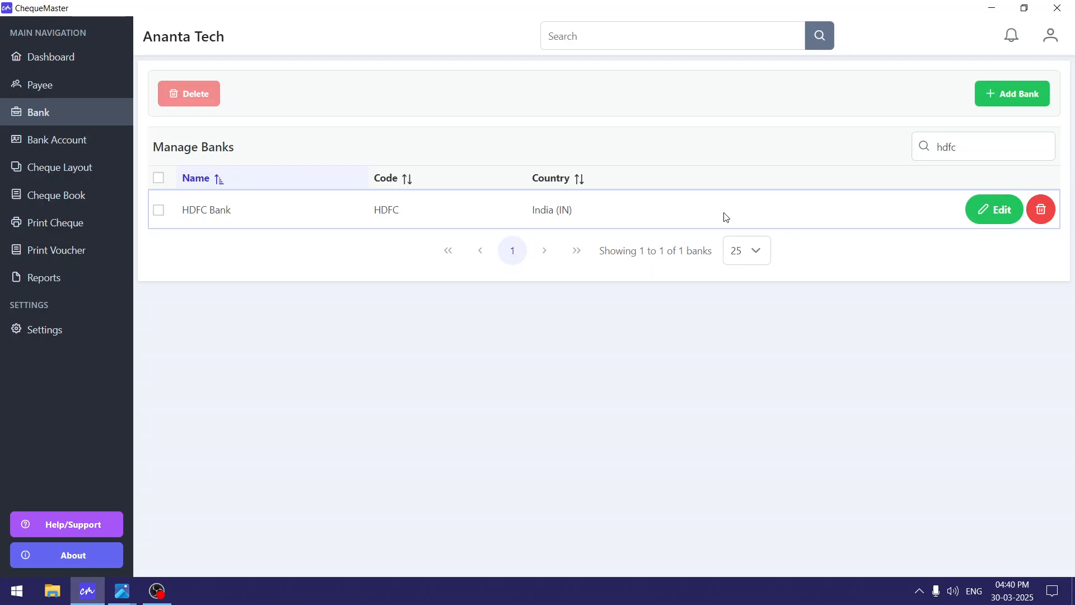
Try a new bank named 'state bank' with code 'bnm', then cancel without saving.
{"action": "left_click", "coordinate": [1022, 99]}
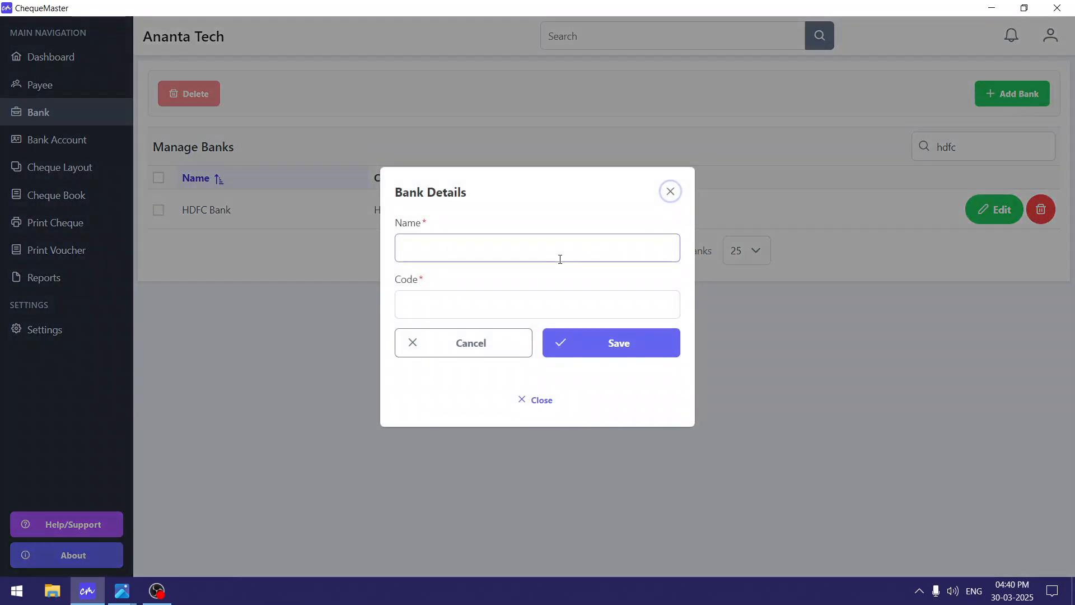
{"action": "left_click", "coordinate": [552, 257]}
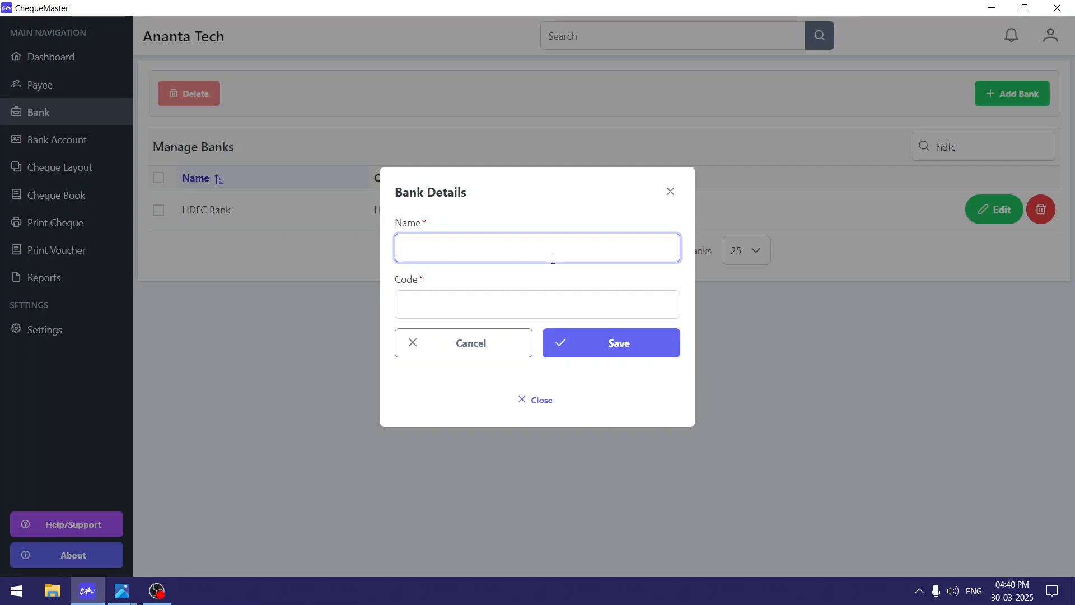
{"action": "type", "text": "state bank"}
{"action": "left_click", "coordinate": [510, 312]}
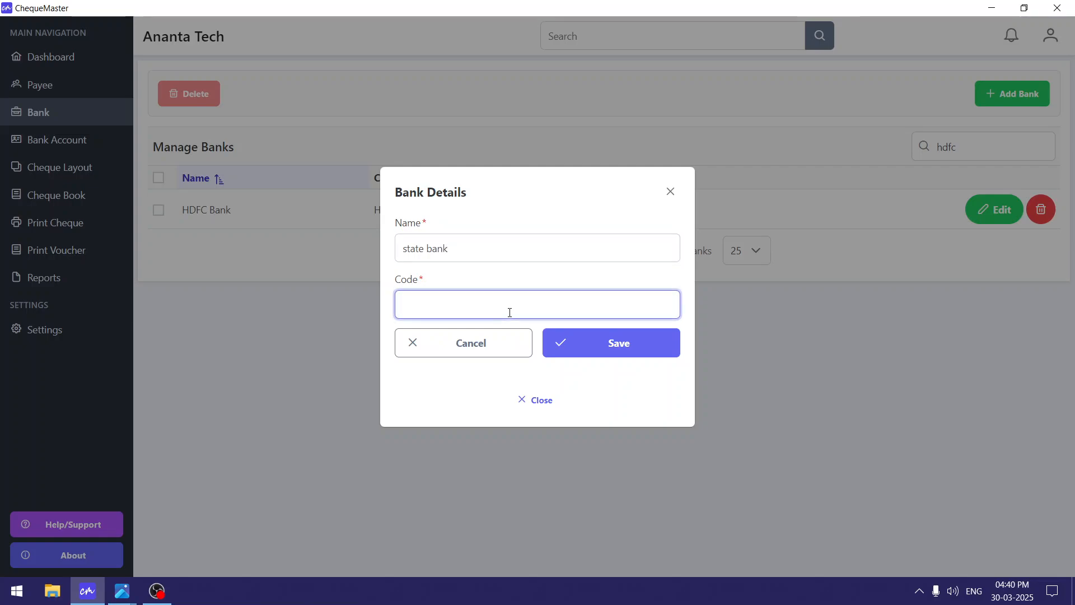
{"action": "type", "text": "SB"}
{"action": "left_click", "coordinate": [492, 312]}
{"action": "key", "text": "BackSpace"}
{"action": "key", "text": "BackSpace"}
{"action": "type", "text": "123"}
{"action": "key", "text": "BackSpace"}
{"action": "key", "text": "BackSpace"}
{"action": "key", "text": "BackSpace"}
{"action": "type", "text": "bnm"}
{"action": "left_click_drag", "start_coordinate": [483, 195], "coordinate": [484, 181]}
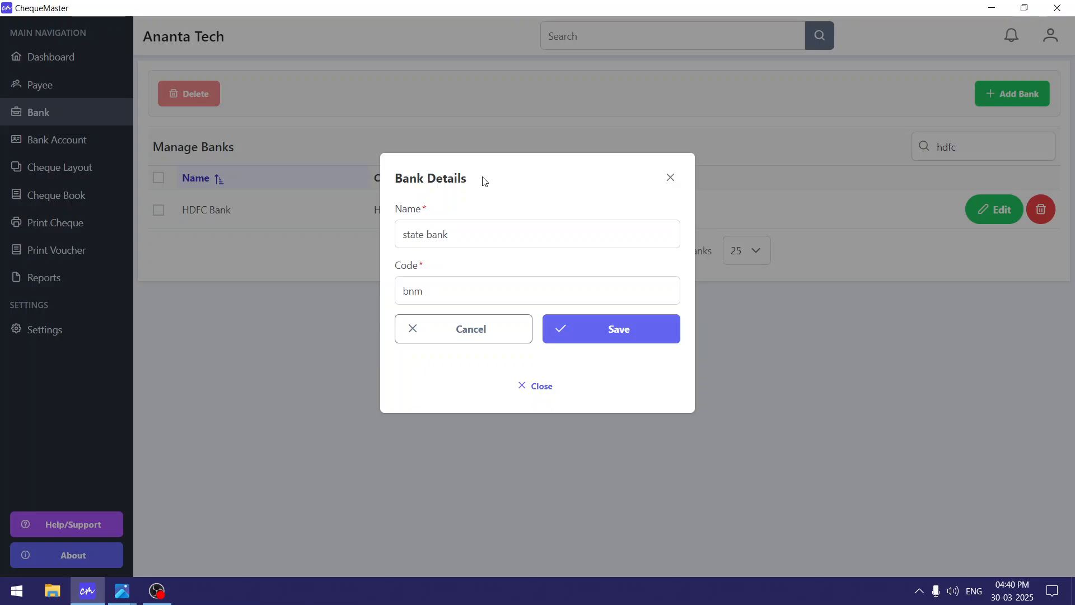
{"action": "left_click", "coordinate": [493, 342]}
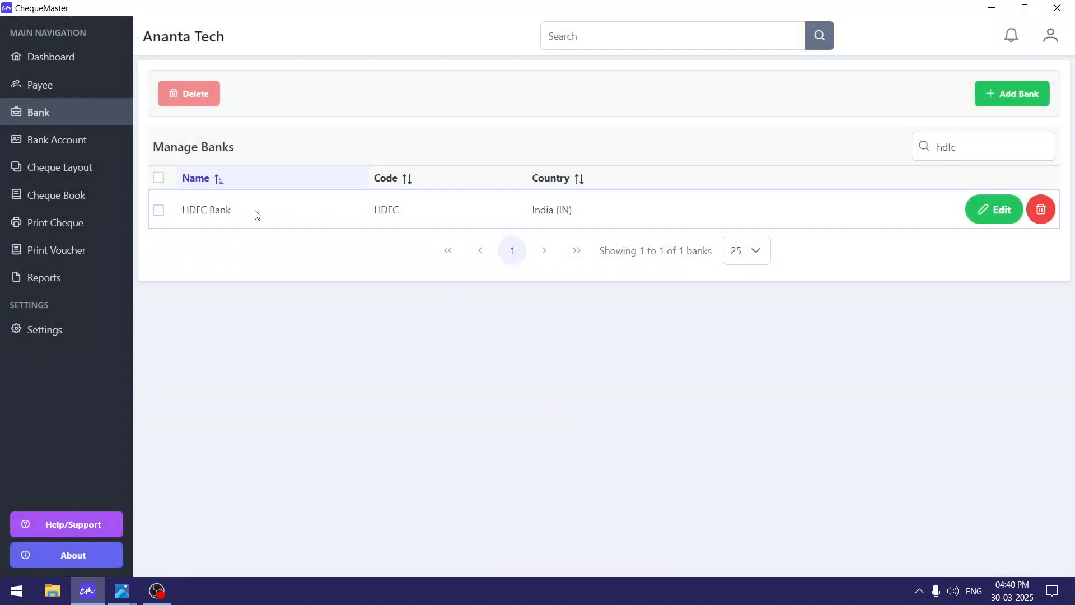
{"action": "left_click", "coordinate": [317, 220]}
{"action": "left_click", "coordinate": [980, 220]}
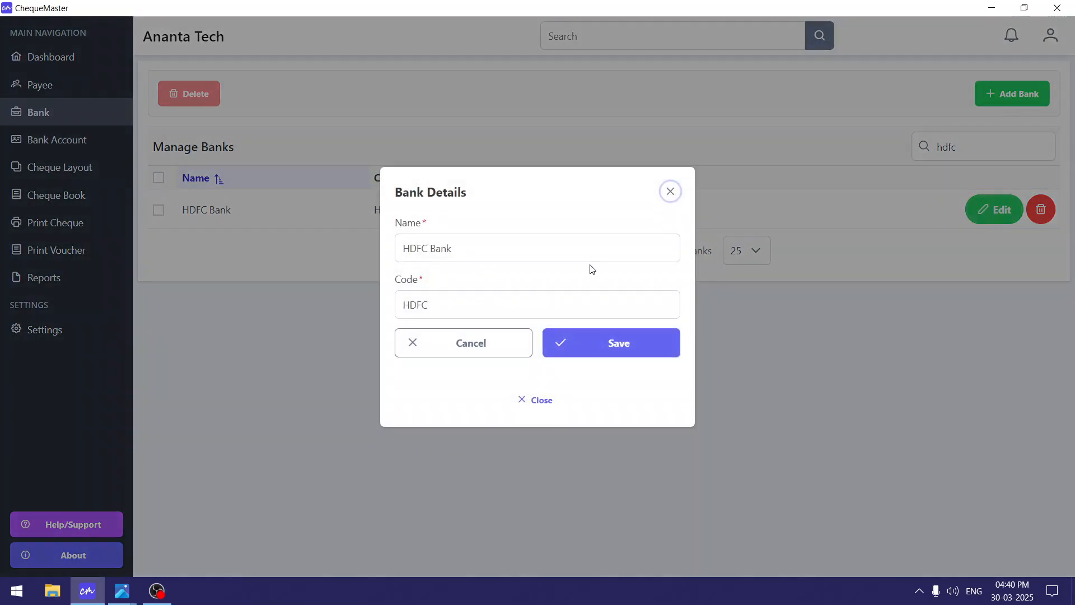
{"action": "left_click", "coordinate": [439, 248]}
{"action": "left_click", "coordinate": [436, 304]}
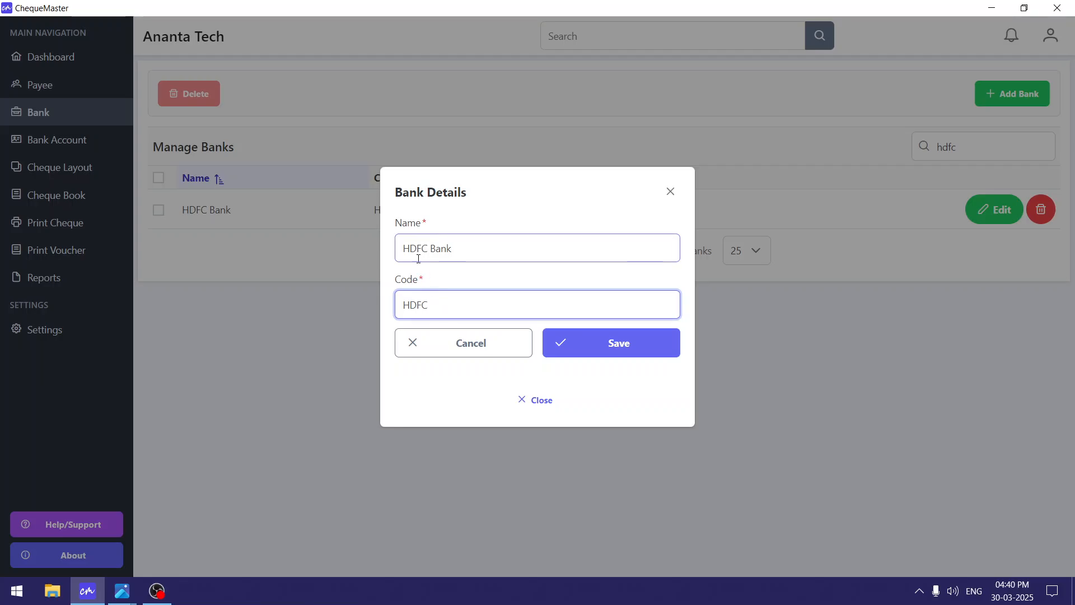
{"action": "left_click", "coordinate": [439, 345]}
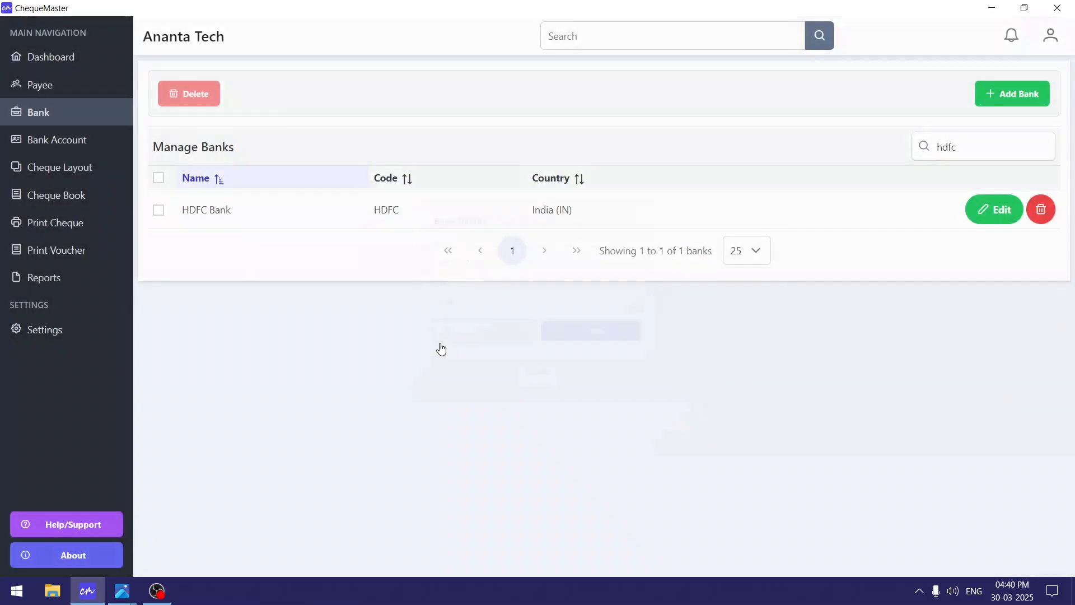
{"action": "left_click_drag", "start_coordinate": [193, 211], "coordinate": [446, 210]}
{"action": "left_click", "coordinate": [245, 217]}
{"action": "left_click", "coordinate": [446, 211]}
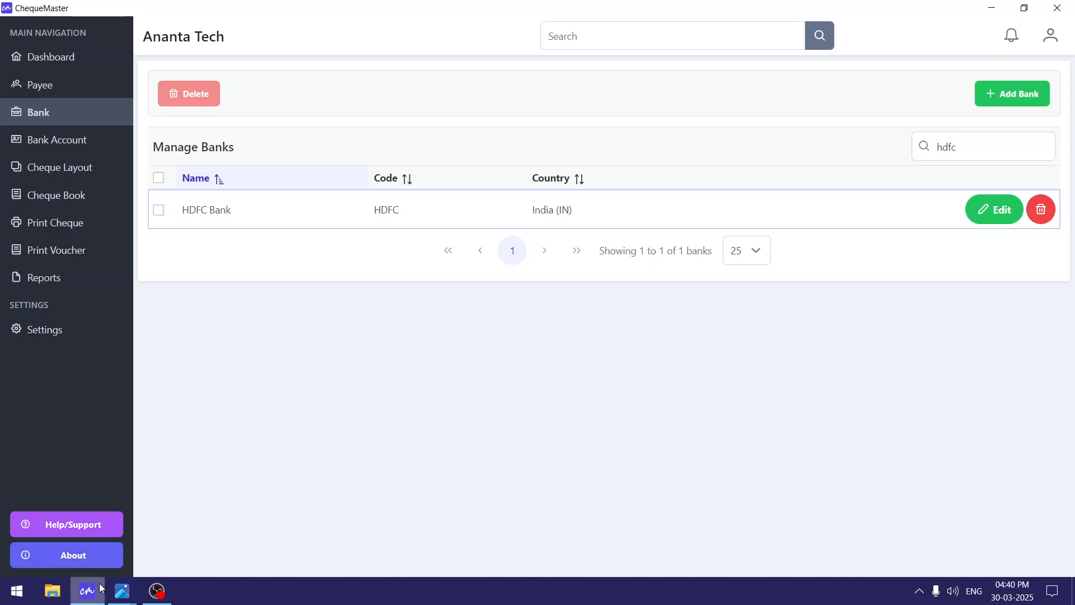
{"action": "mouse_move", "coordinate": [114, 598]}
{"action": "left_click", "coordinate": [93, 545]}
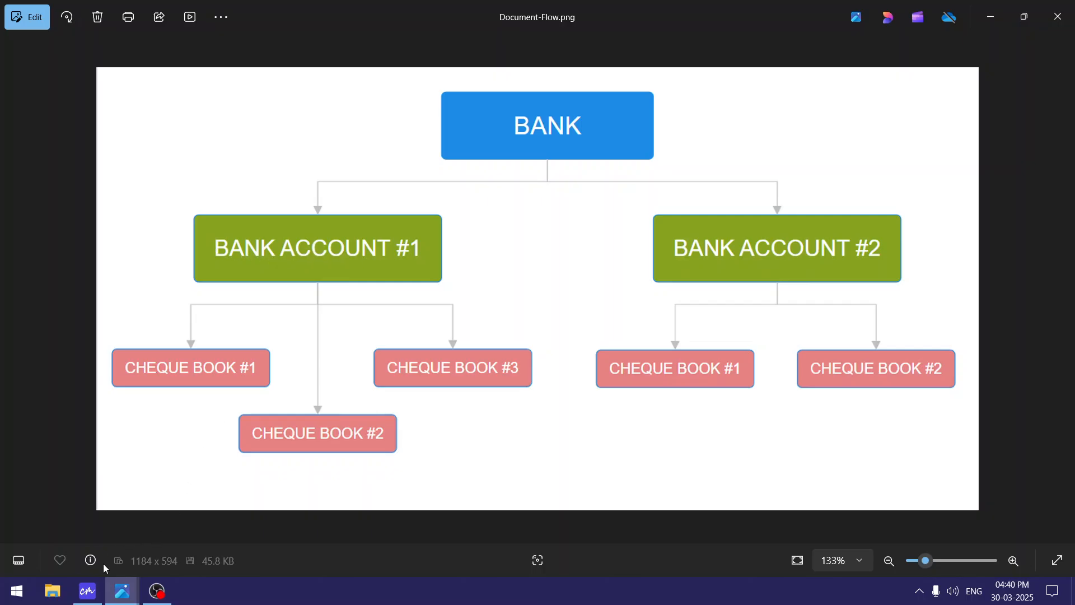
{"action": "left_click", "coordinate": [87, 591]}
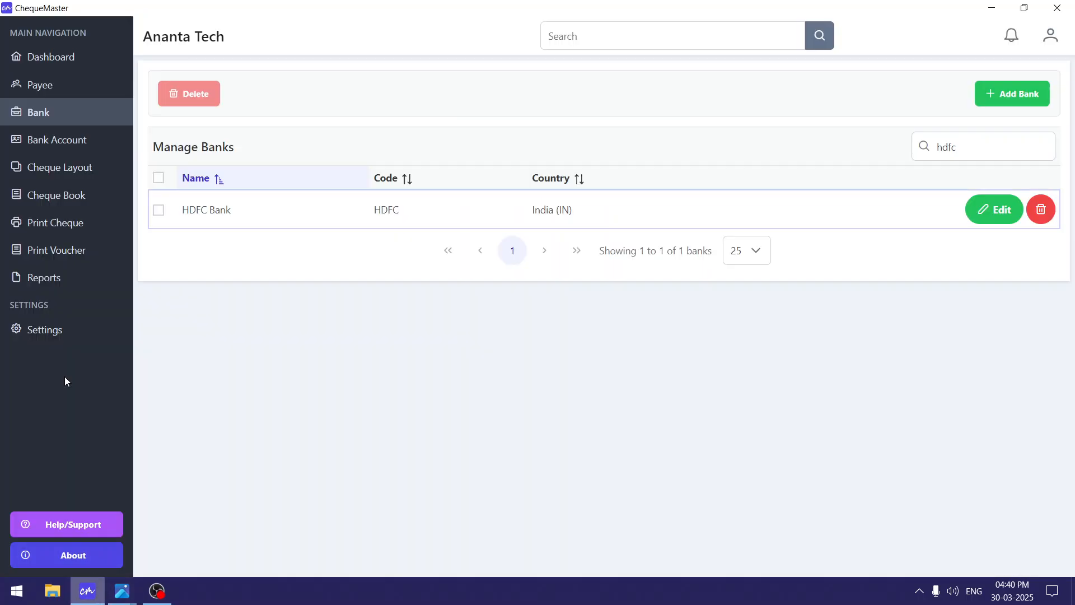
{"action": "left_click", "coordinate": [92, 150]}
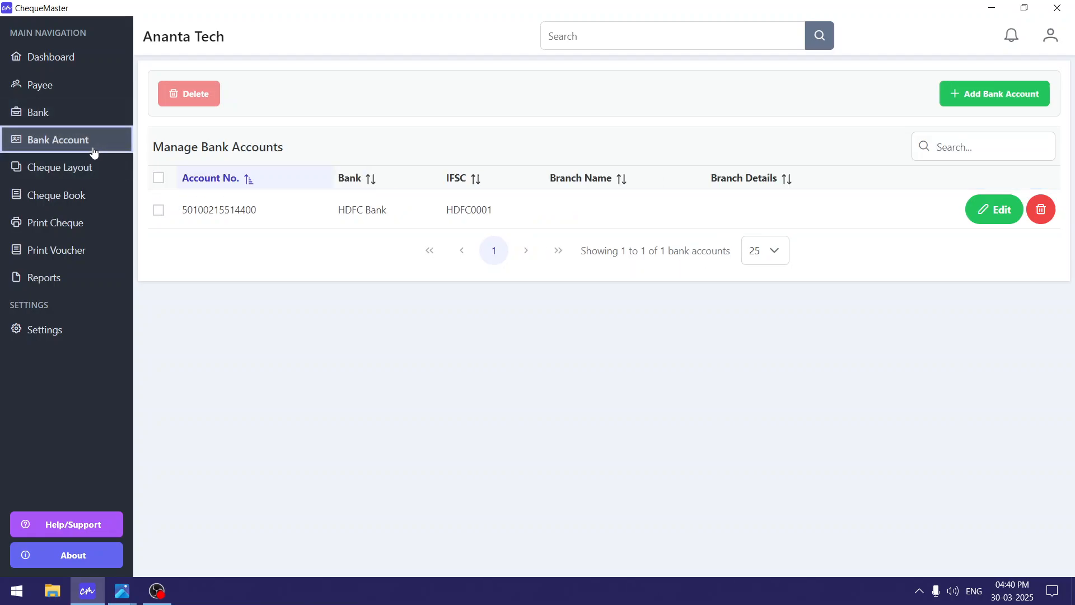
{"action": "left_click", "coordinate": [986, 98]}
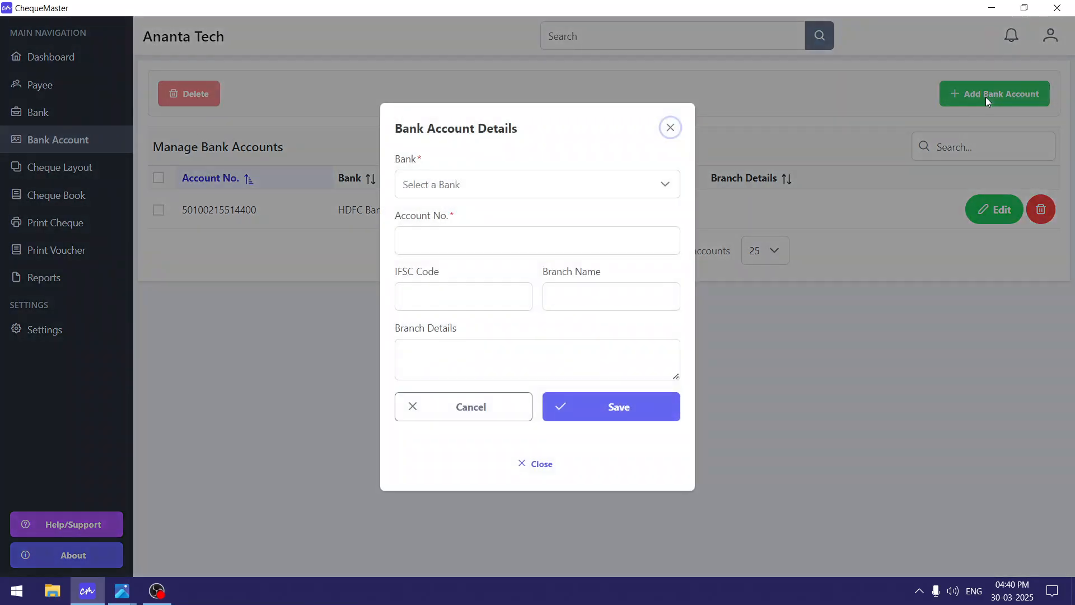
{"action": "left_click", "coordinate": [467, 185]}
{"action": "left_click", "coordinate": [468, 226]}
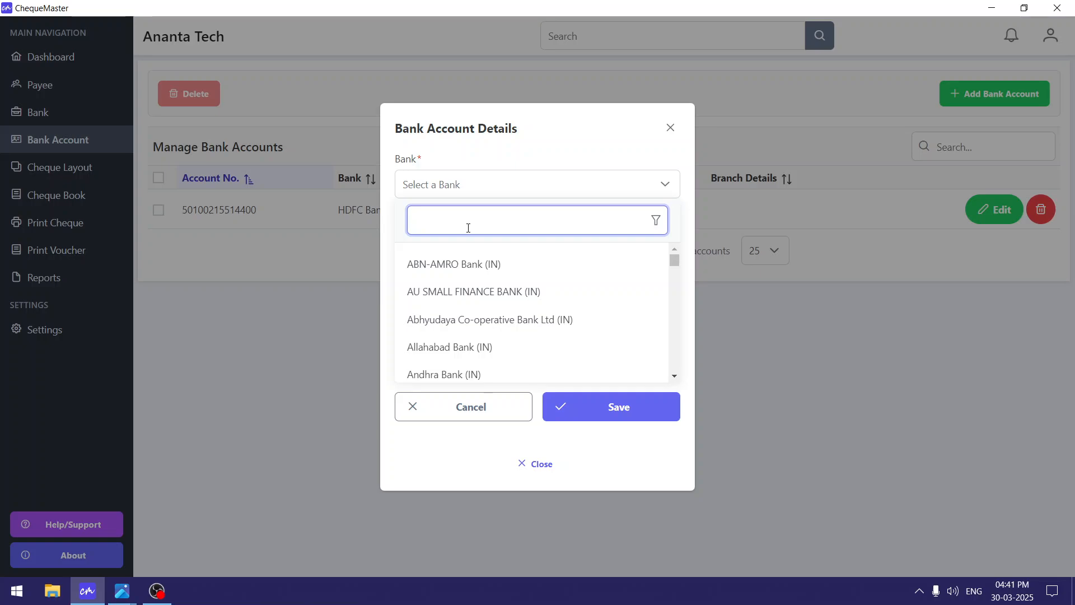
{"action": "type", "text": "hdfc"}
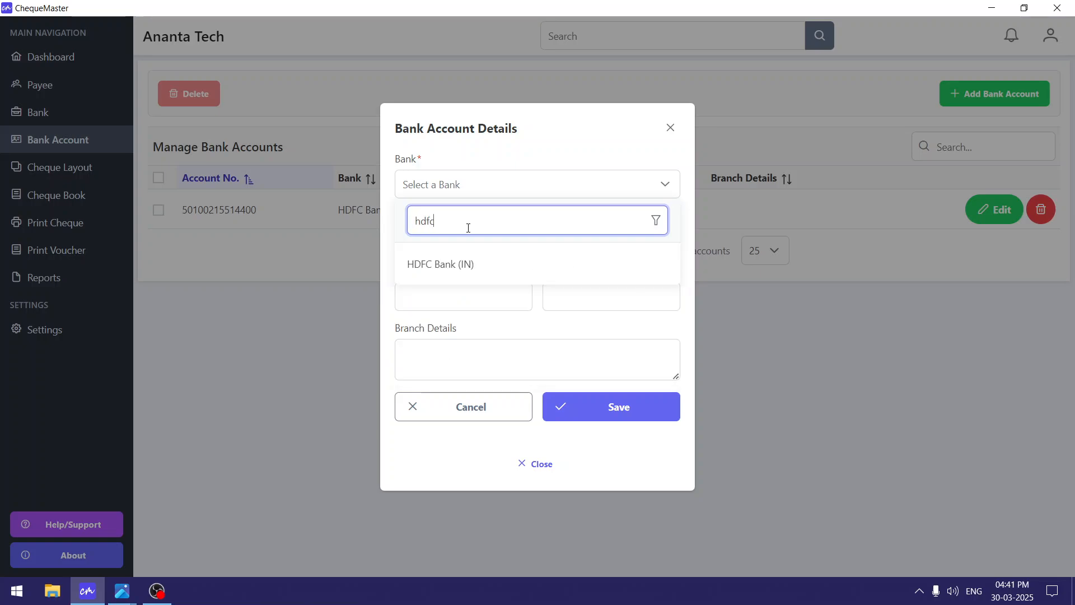
{"action": "left_click", "coordinate": [473, 273]}
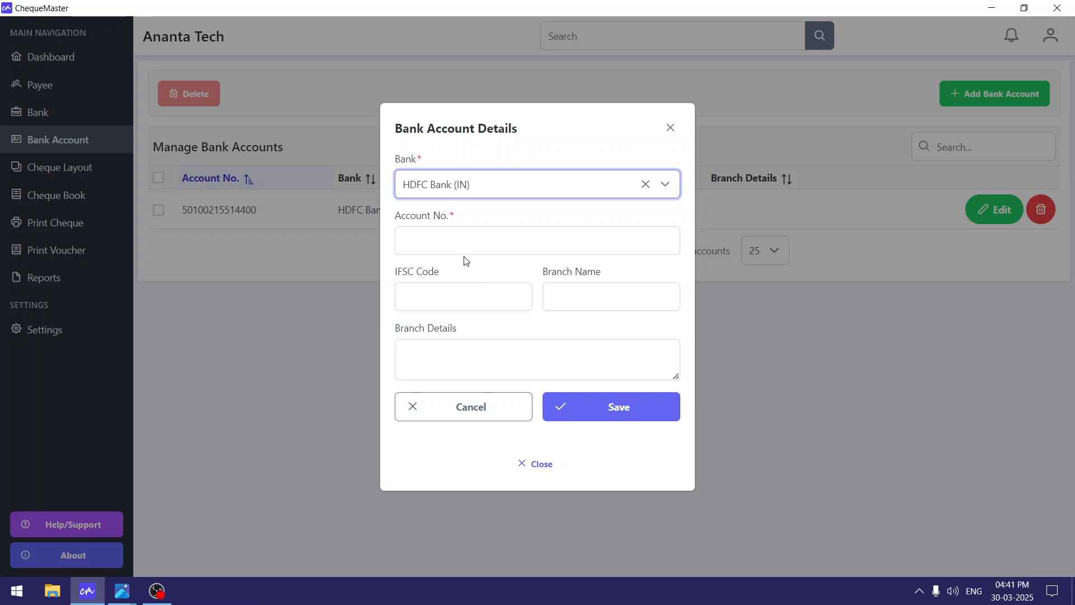
{"action": "left_click", "coordinate": [464, 239]}
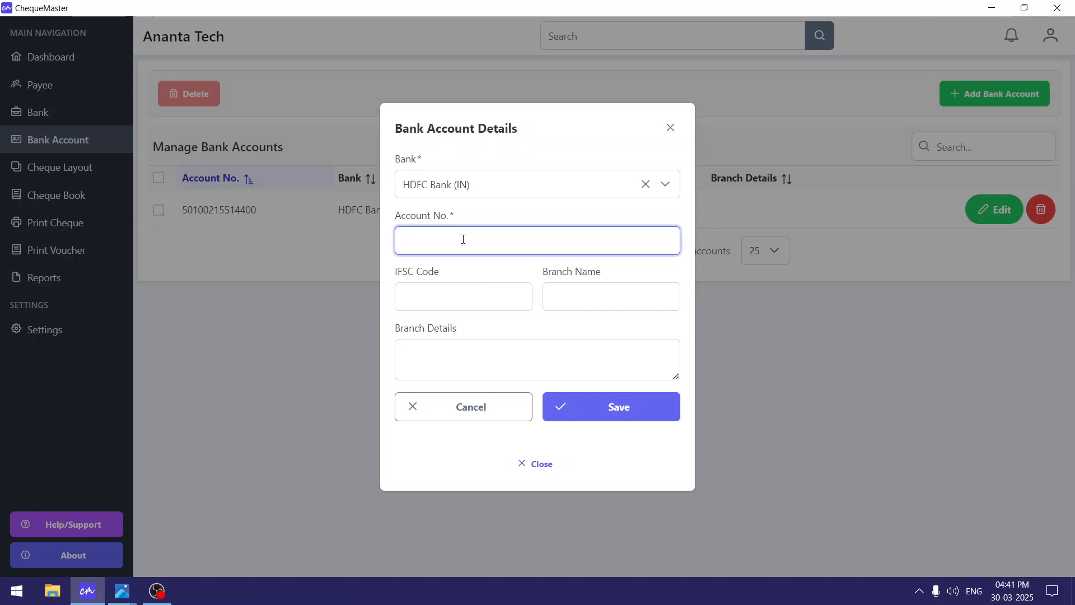
Leave the optional IFSC and branch fields empty and save the HDFC account.
{"action": "left_click", "coordinate": [456, 297]}
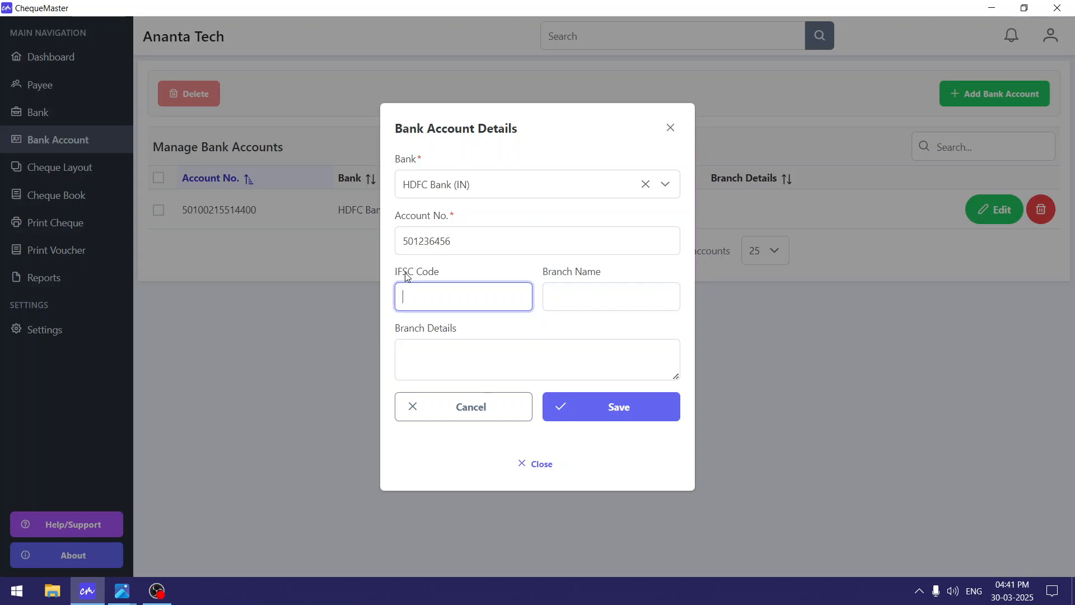
{"action": "left_click_drag", "start_coordinate": [396, 273], "coordinate": [458, 279]}
{"action": "left_click", "coordinate": [464, 278]}
{"action": "left_click", "coordinate": [582, 274]}
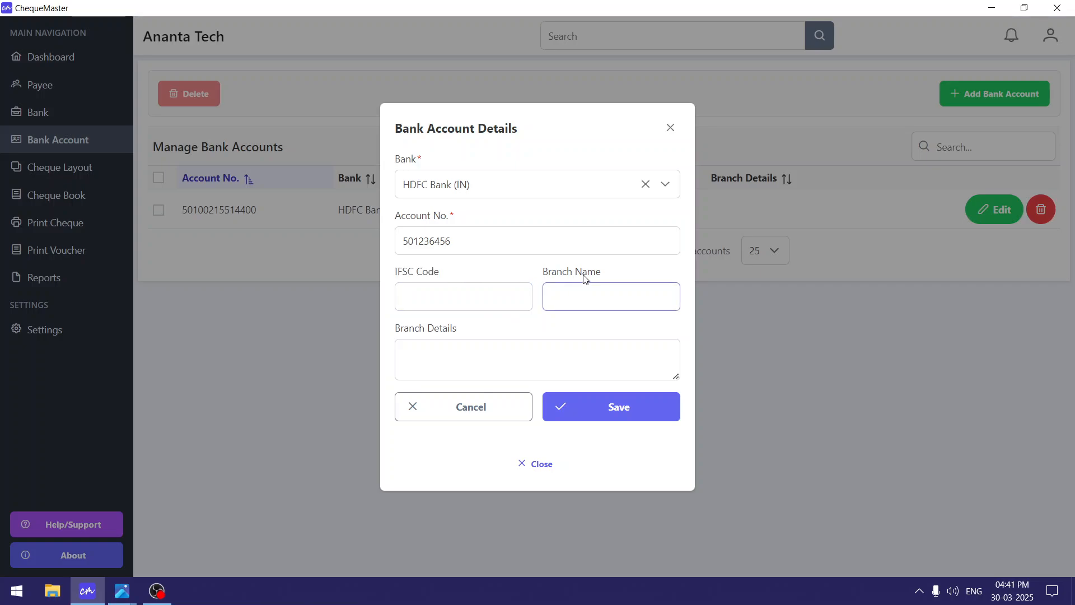
{"action": "left_click", "coordinate": [415, 332]}
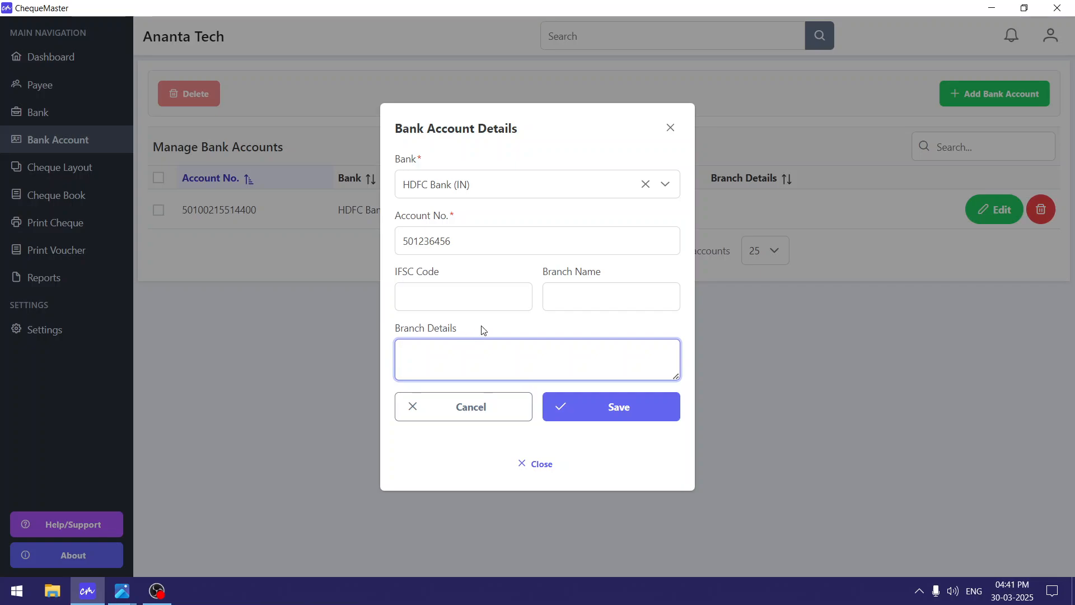
{"action": "left_click_drag", "start_coordinate": [482, 328], "coordinate": [398, 273]}
{"action": "left_click", "coordinate": [398, 273]}
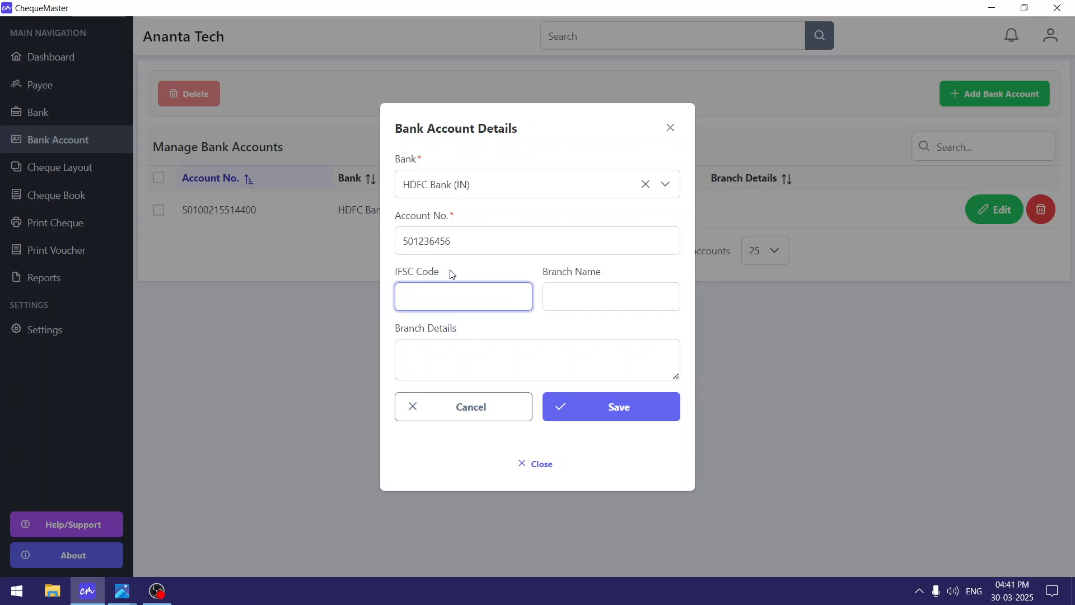
{"action": "left_click", "coordinate": [473, 246]}
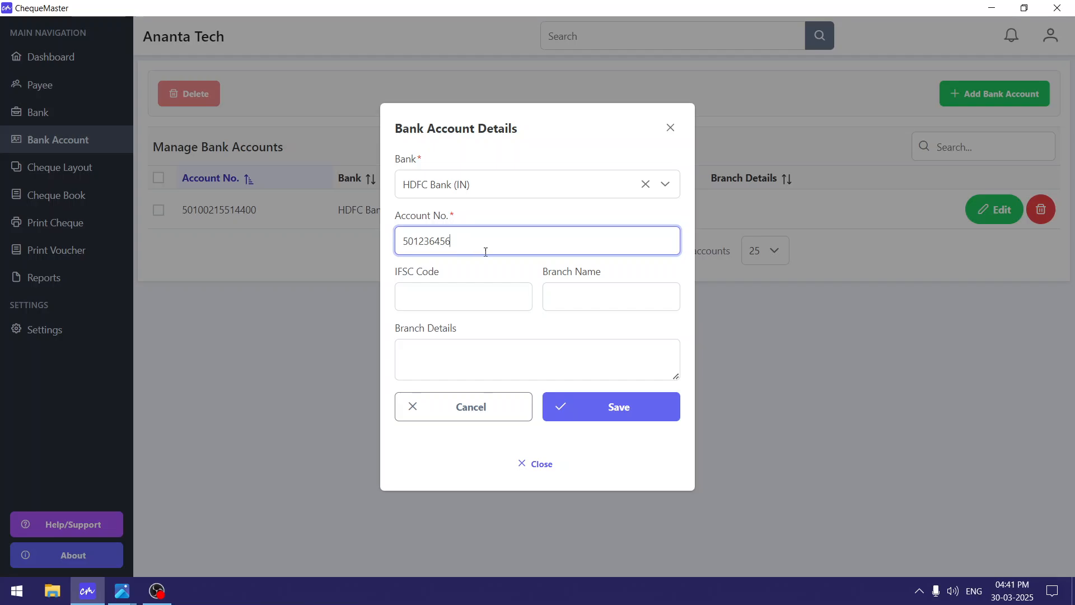
{"action": "left_click", "coordinate": [613, 417]}
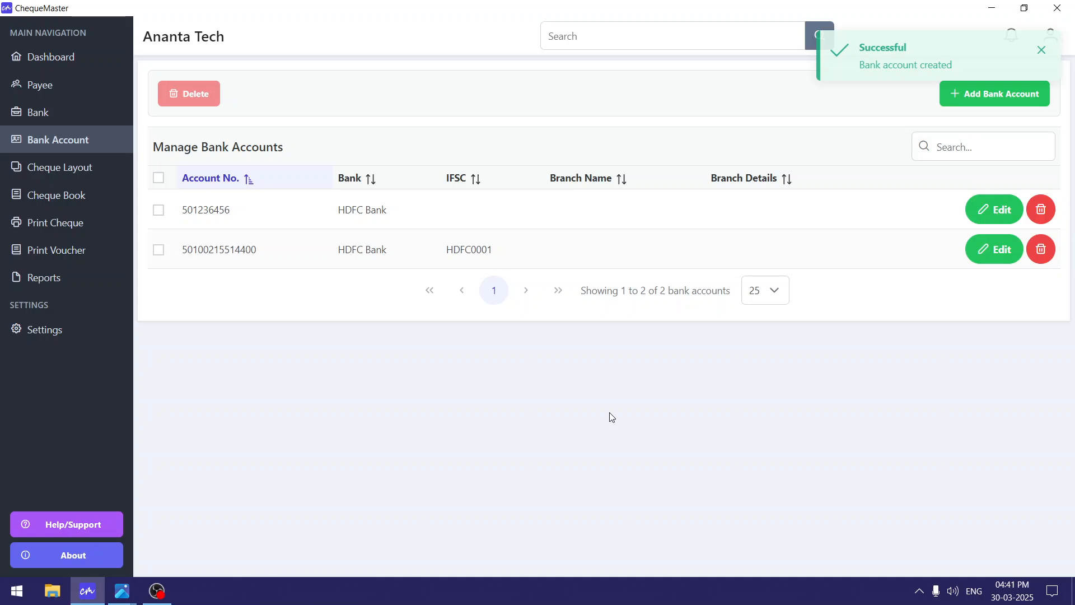
Compare the account numbers of the two HDFC accounts in the Bank Accounts table.
{"action": "double_click", "coordinate": [198, 212]}
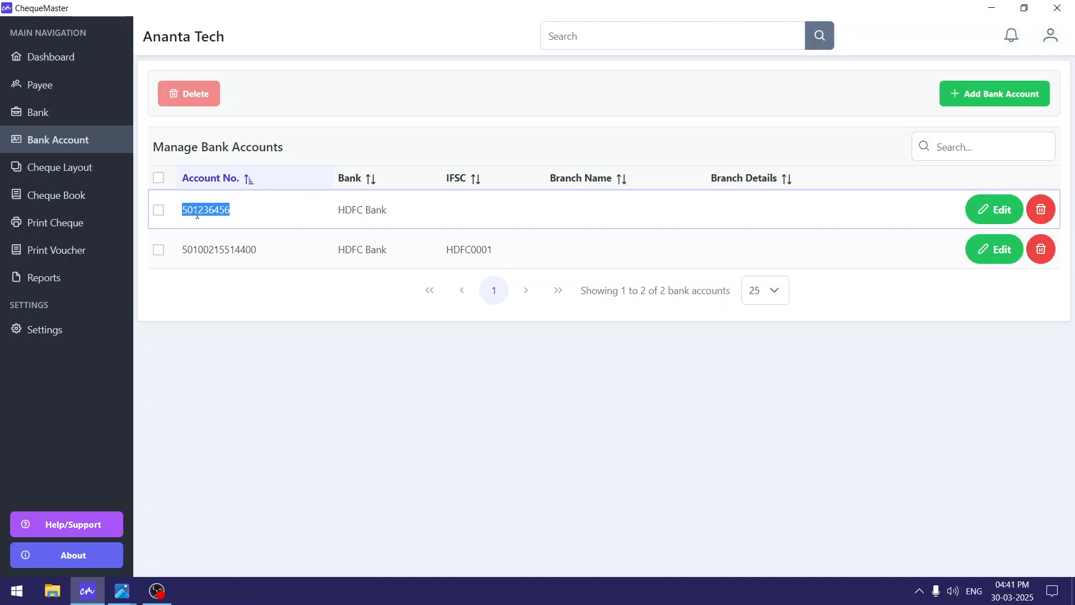
{"action": "left_click_drag", "start_coordinate": [197, 212], "coordinate": [401, 215]}
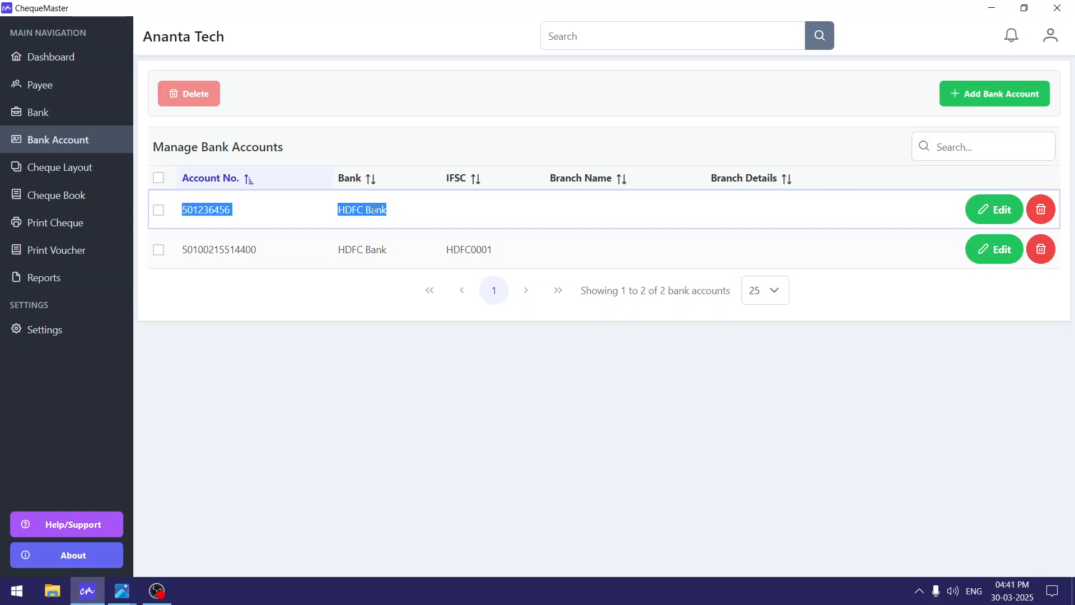
{"action": "left_click", "coordinate": [246, 212]}
{"action": "double_click", "coordinate": [217, 209]}
{"action": "left_click", "coordinate": [412, 213]}
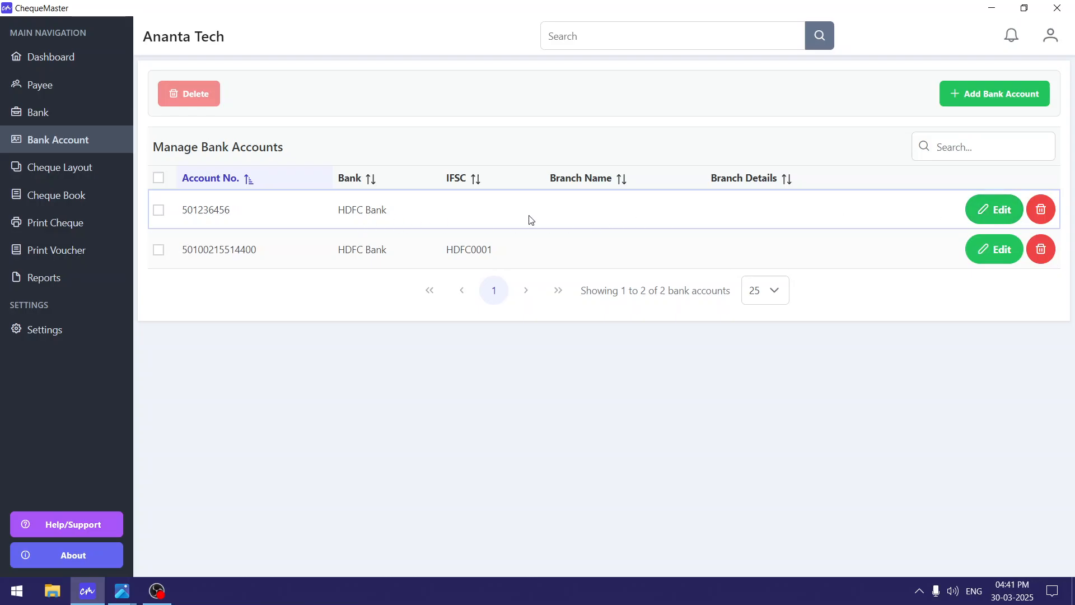
Give the first HDFC account the IFSC code HDFC000002 and save it.
{"action": "left_click", "coordinate": [990, 211]}
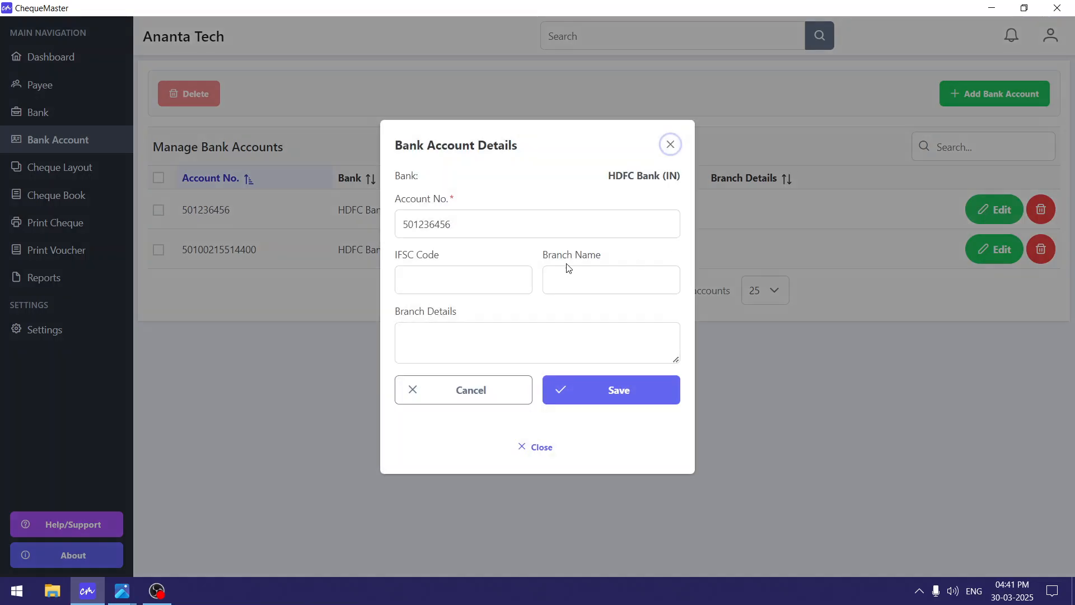
{"action": "left_click", "coordinate": [444, 275]}
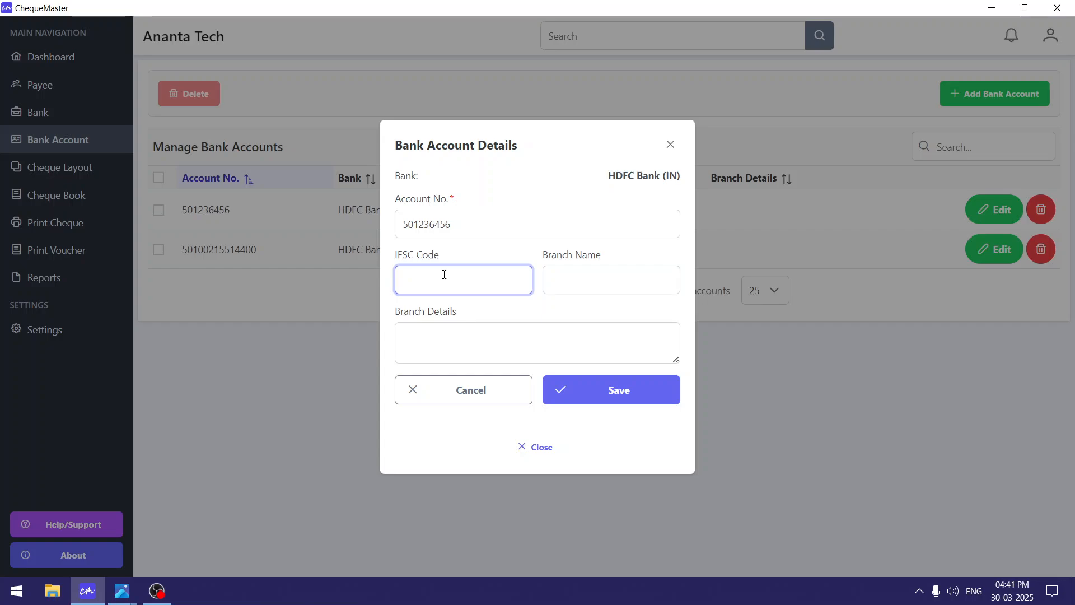
{"action": "type", "text": "HDFC000002"}
{"action": "left_click", "coordinate": [607, 393]}
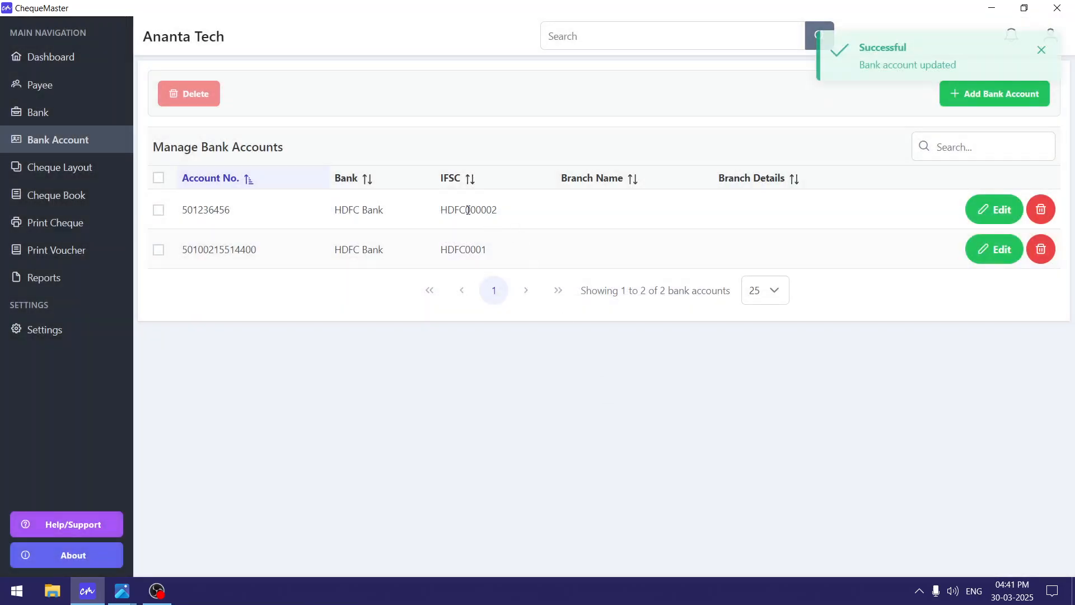
Check the saved IFSC HDFC000002, then bring up the Document-Flow.png diagram in Photos.
{"action": "double_click", "coordinate": [453, 210]}
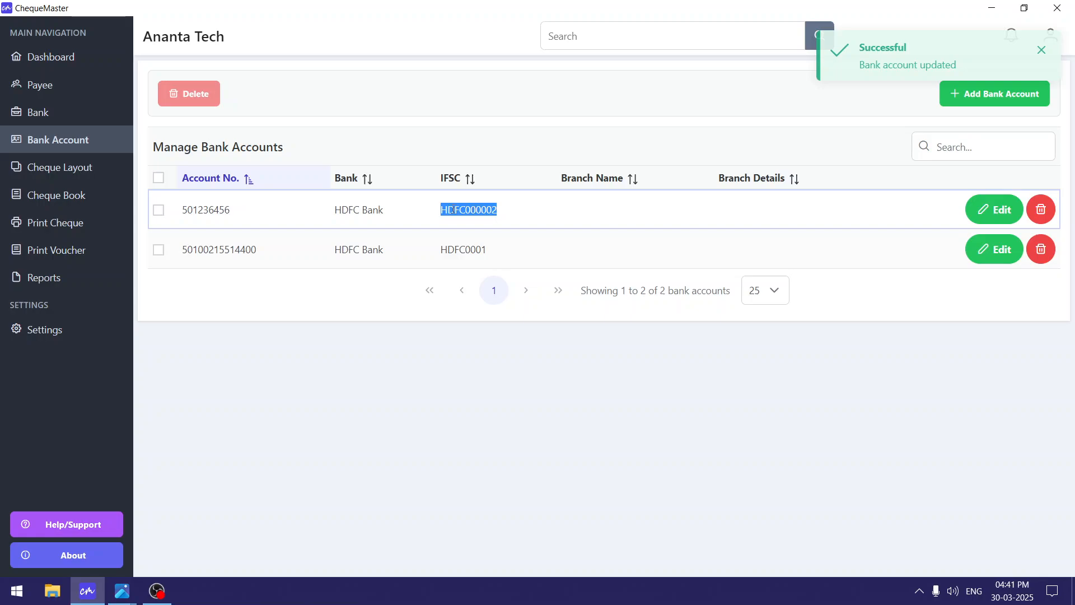
{"action": "left_click", "coordinate": [544, 219]}
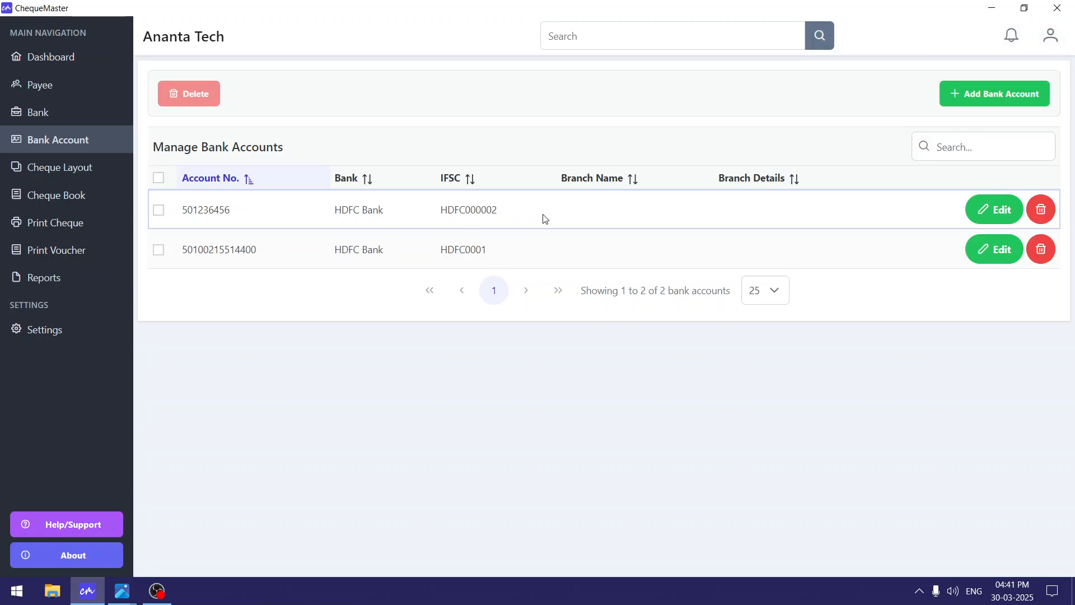
{"action": "left_click", "coordinate": [122, 591]}
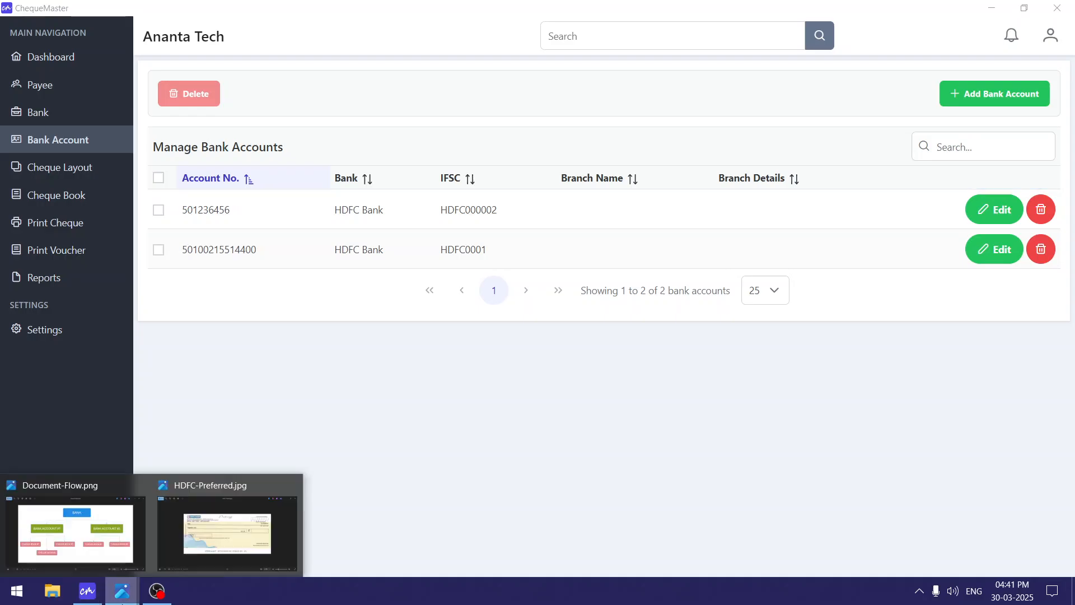
{"action": "left_click", "coordinate": [114, 550]}
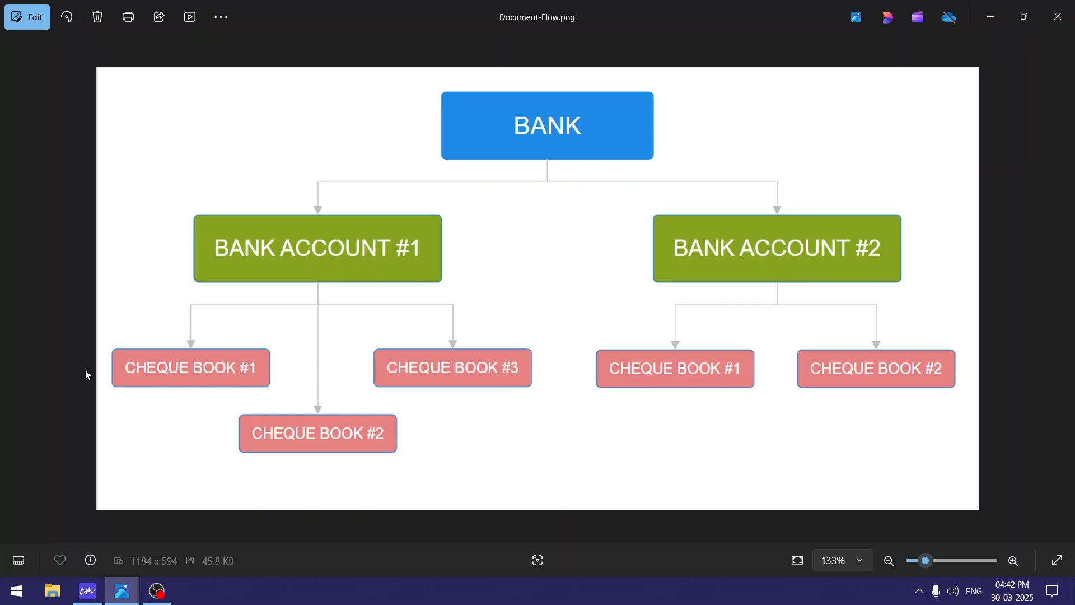
Minimize the flow diagram and go to ChequeMaster's Manage Cheque Layouts page.
{"action": "left_click", "coordinate": [999, 14]}
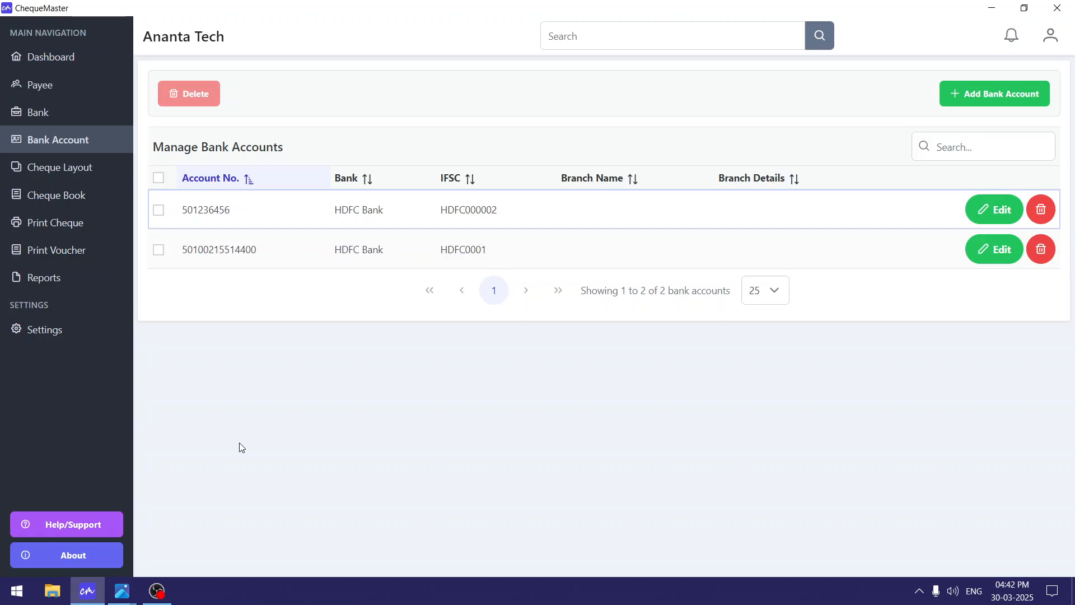
{"action": "left_click", "coordinate": [72, 172]}
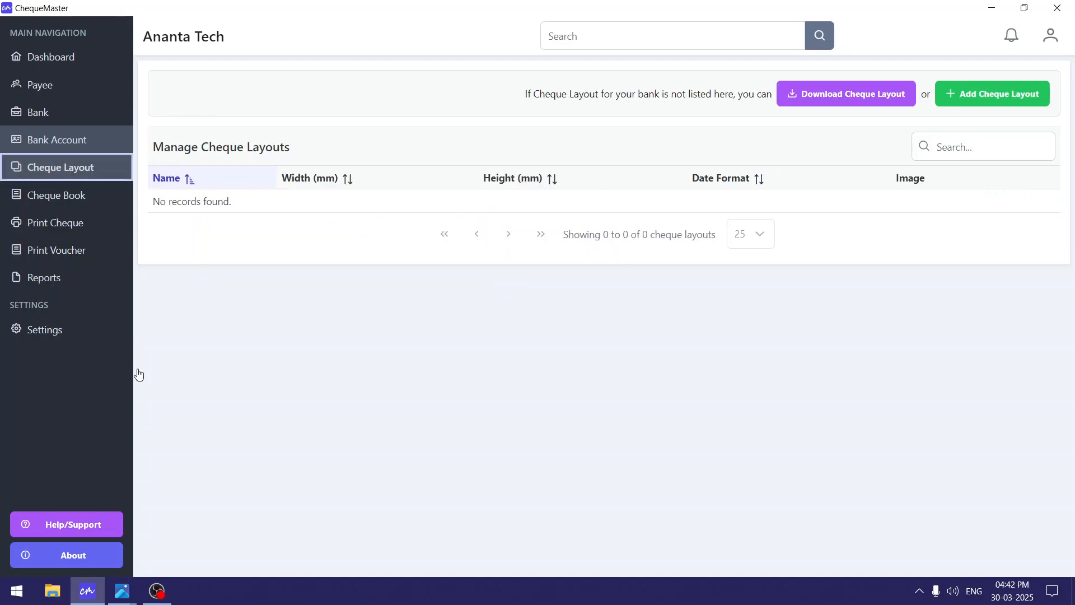
View the HDFC-Preferred.jpg sample cheque in Photos, then minimize it.
{"action": "mouse_move", "coordinate": [119, 593]}
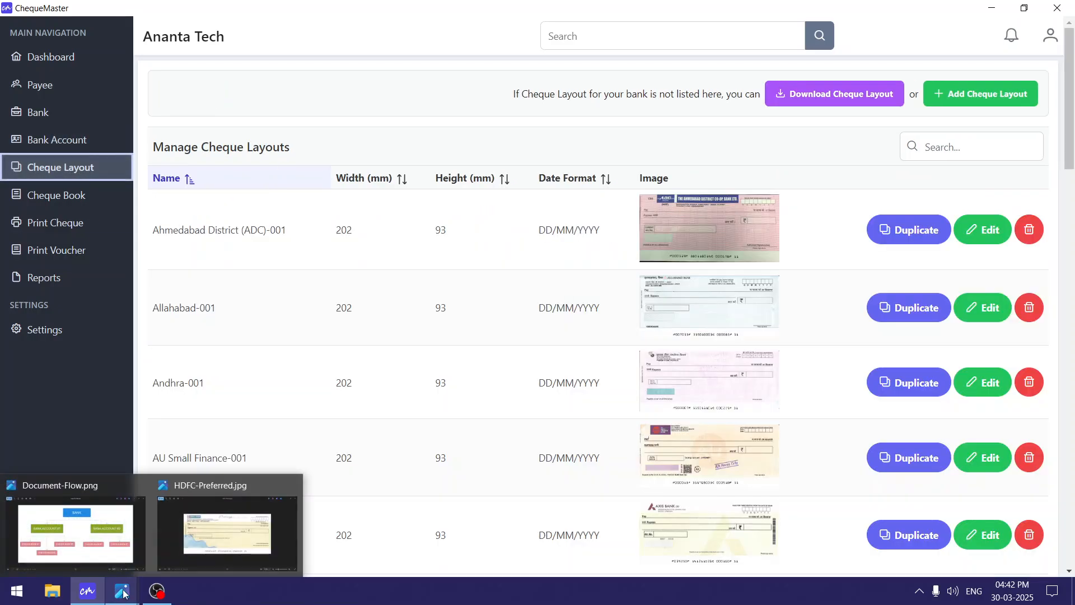
{"action": "left_click", "coordinate": [220, 548]}
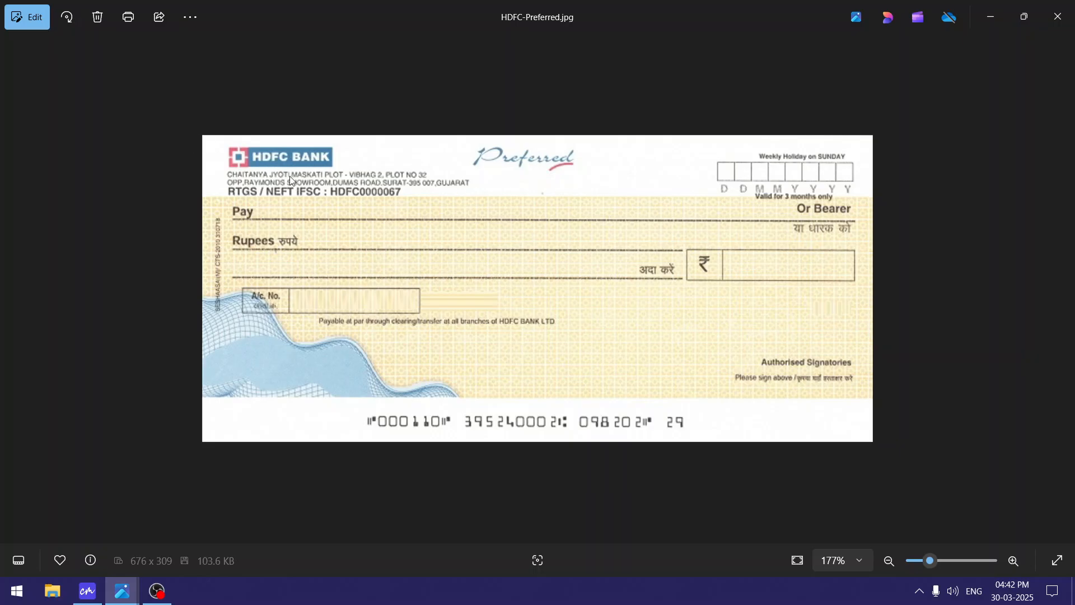
{"action": "left_click", "coordinate": [983, 18]}
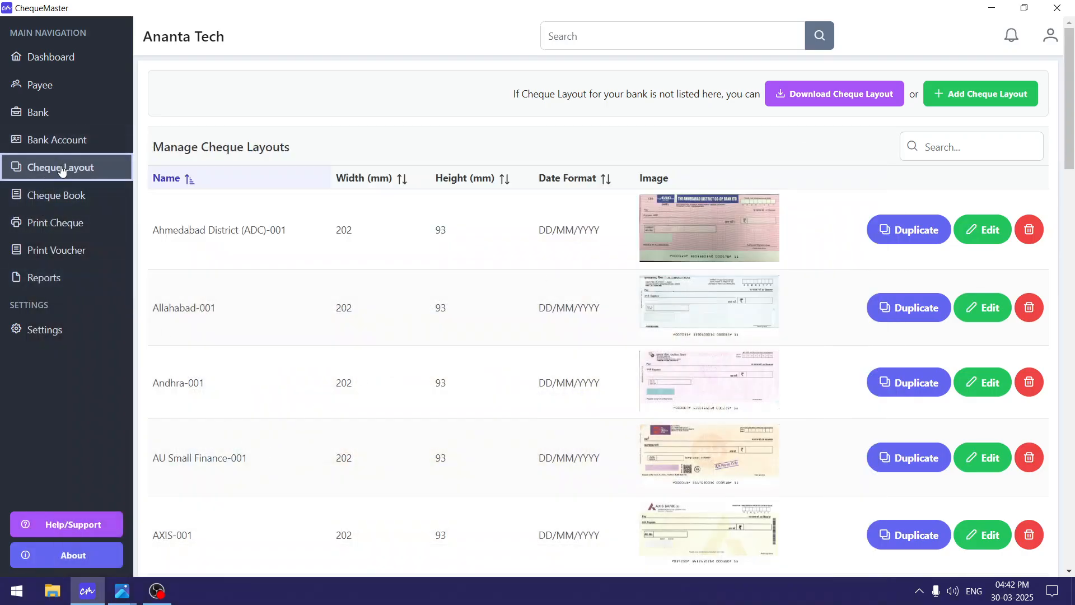
Filter cheque layouts by 'HDFC' and preview the HDFC (Preferred)-001 image full-size.
{"action": "left_click", "coordinate": [953, 154]}
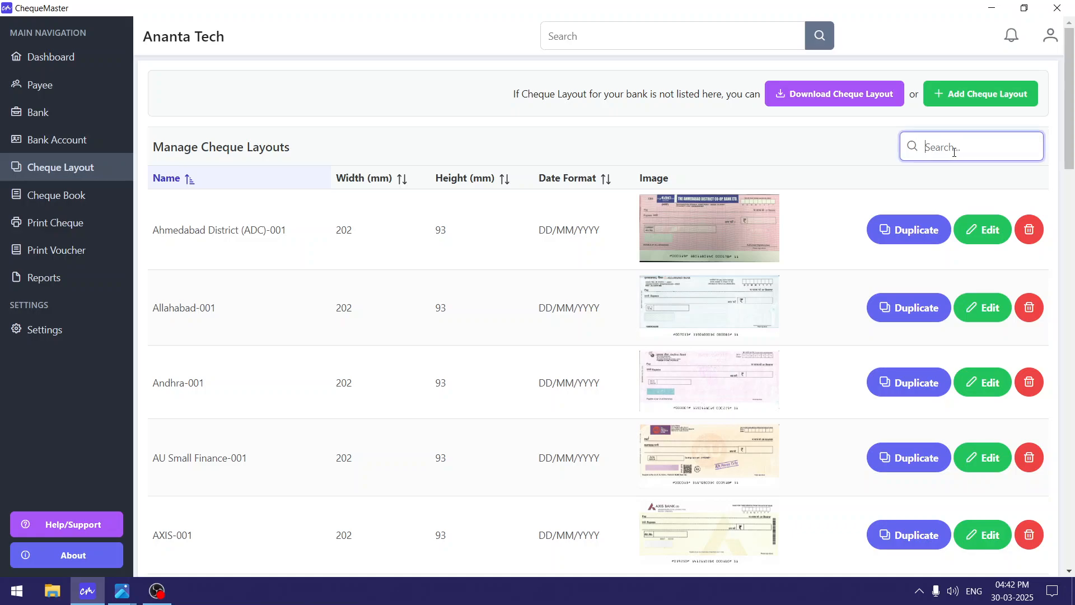
{"action": "type", "text": "HDFC"}
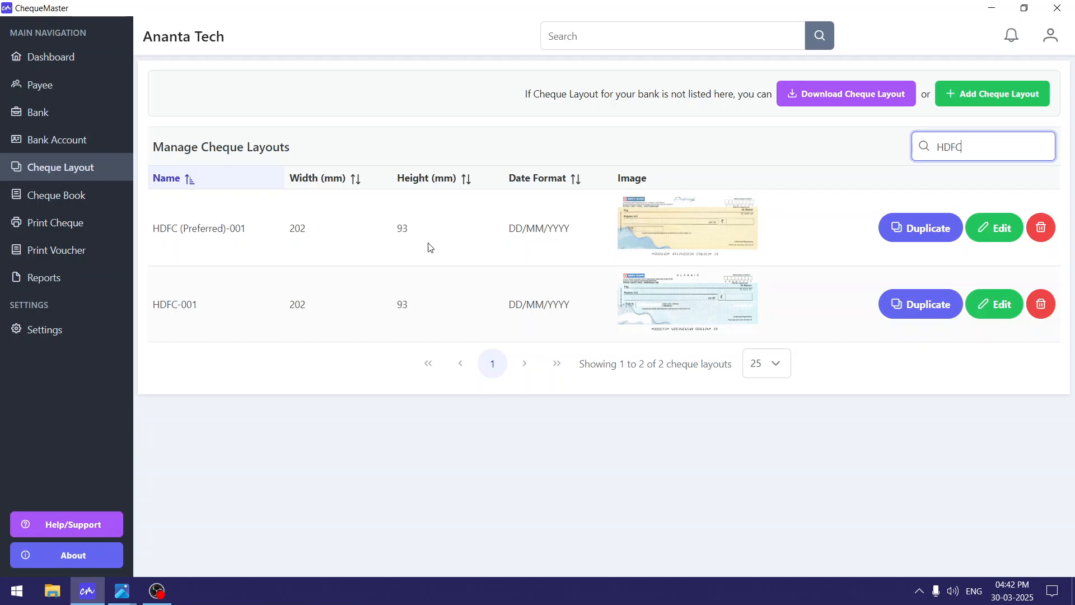
{"action": "left_click", "coordinate": [686, 234]}
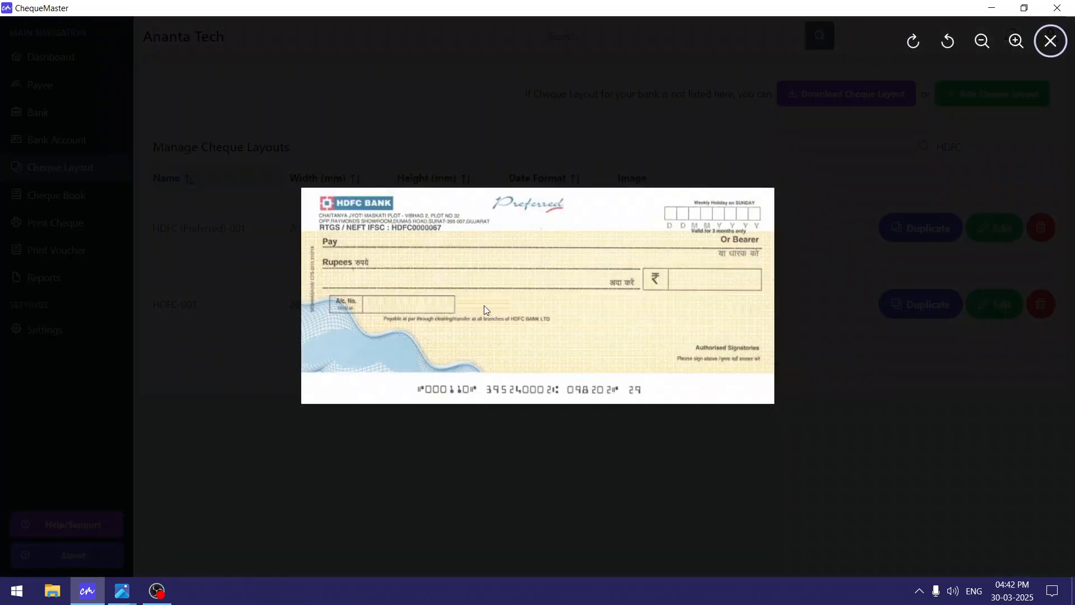
{"action": "left_click", "coordinate": [851, 425]}
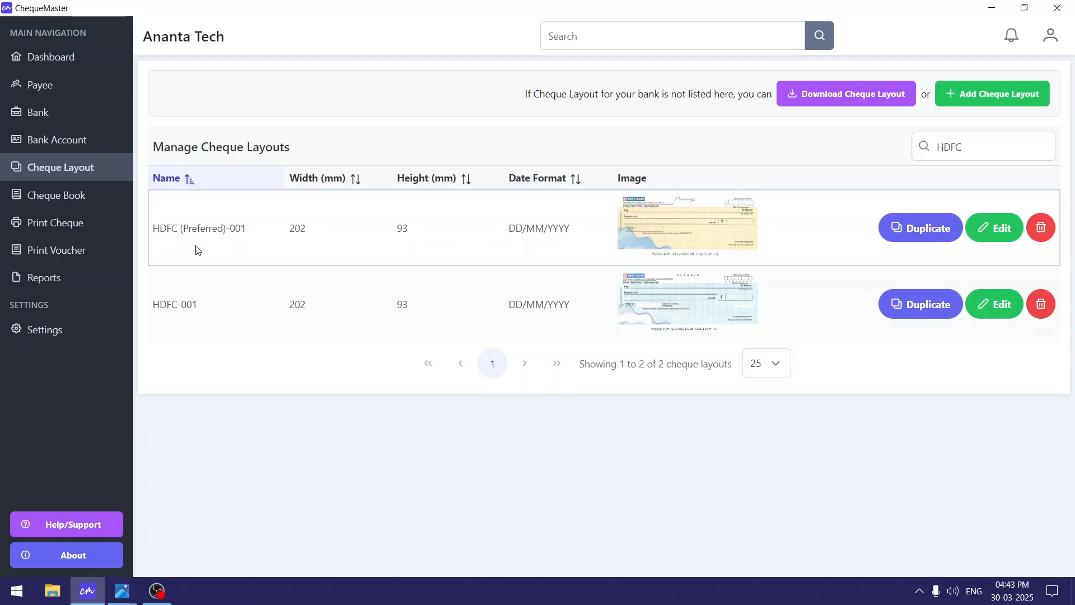
{"action": "left_click_drag", "start_coordinate": [161, 230], "coordinate": [254, 235]}
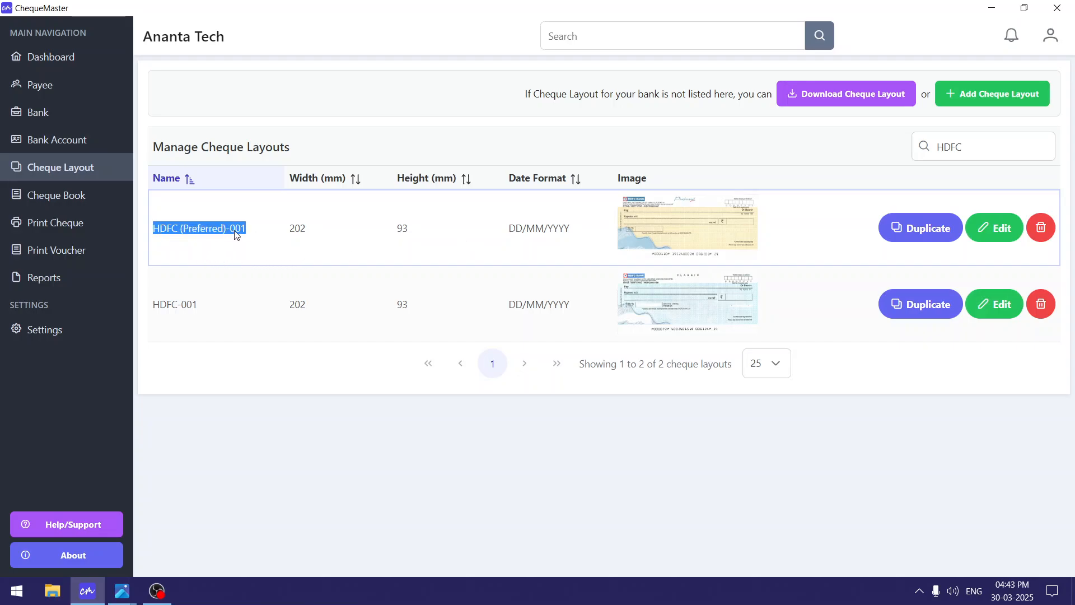
Start a new cheque book for HDFC Bank and pick one of its accounts.
{"action": "left_click", "coordinate": [104, 202]}
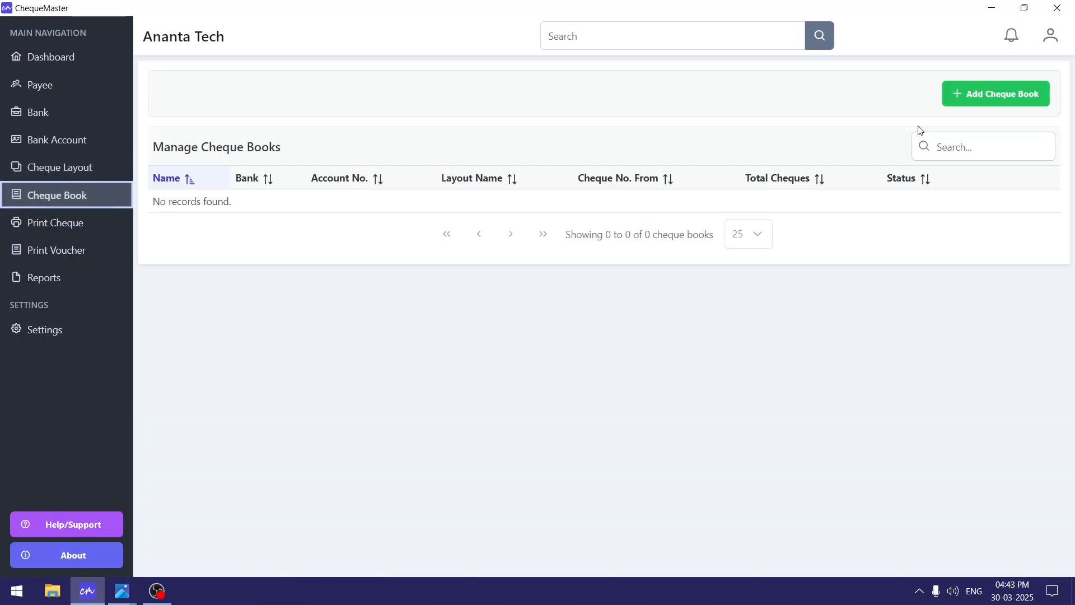
{"action": "left_click", "coordinate": [990, 93]}
{"action": "left_click", "coordinate": [499, 167]}
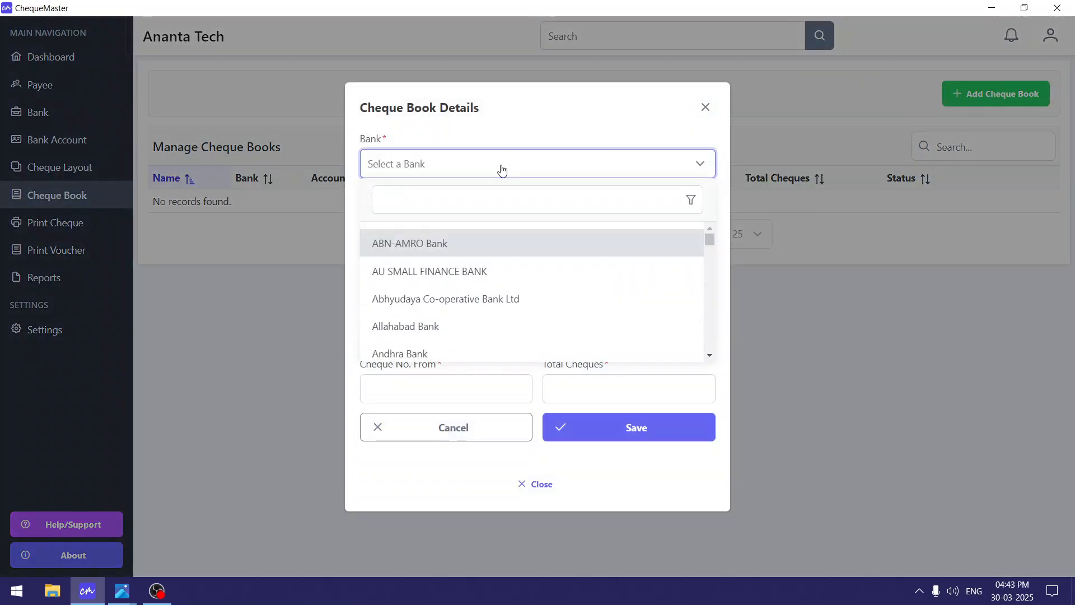
{"action": "left_click", "coordinate": [459, 200]}
{"action": "type", "text": "HDSFC"}
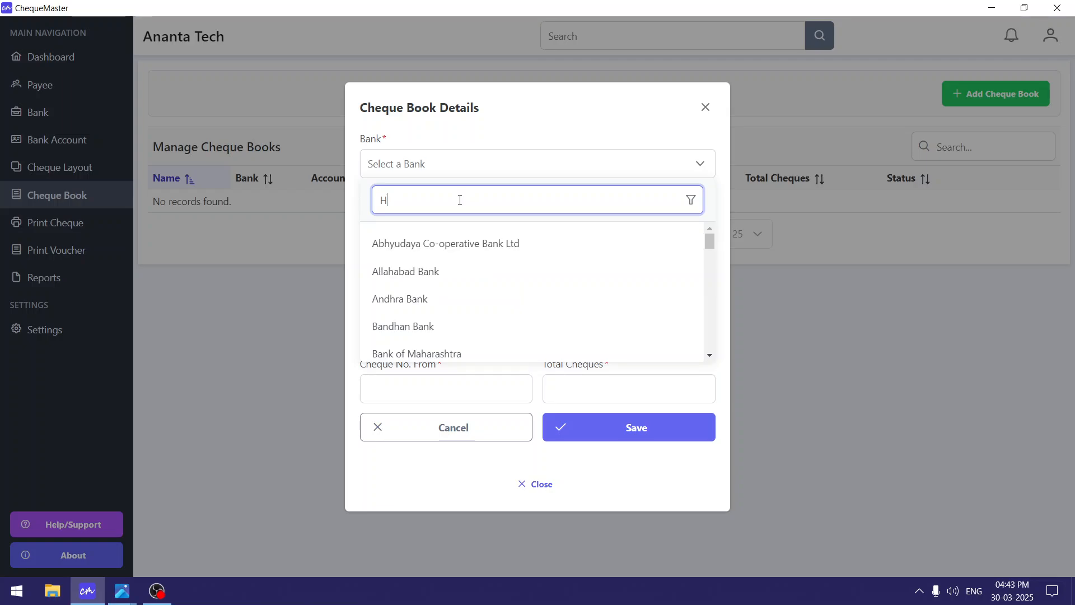
{"action": "key", "text": "BackSpace"}
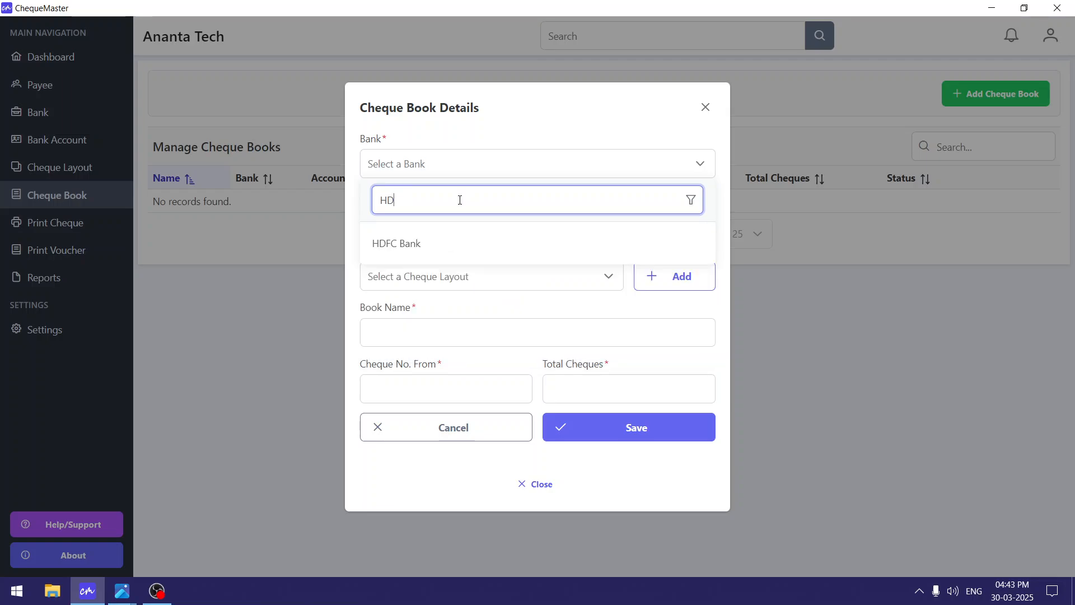
{"action": "left_click", "coordinate": [437, 243]}
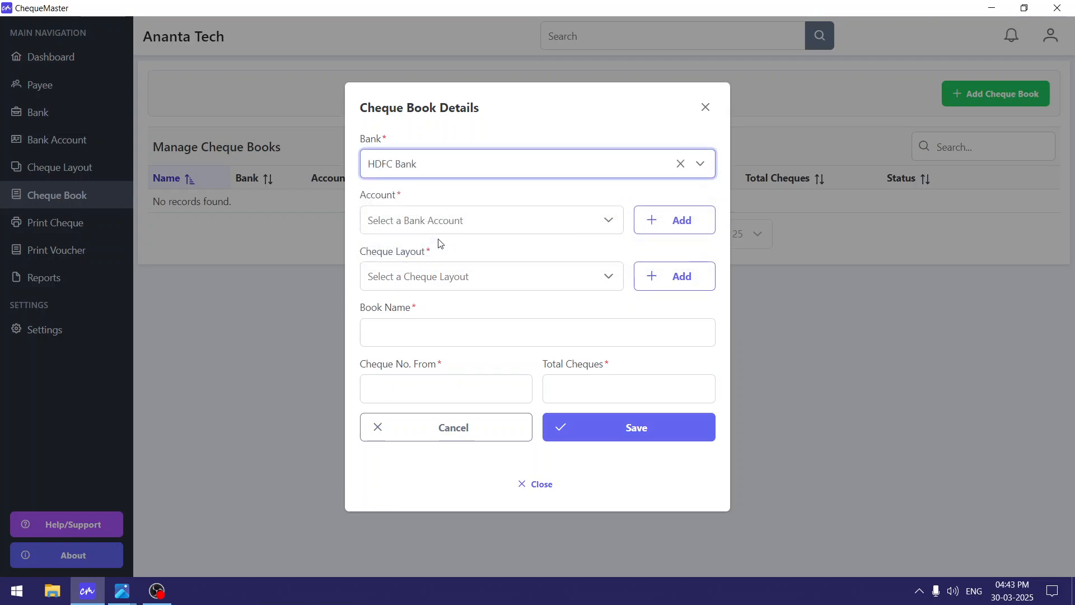
{"action": "left_click", "coordinate": [474, 224]}
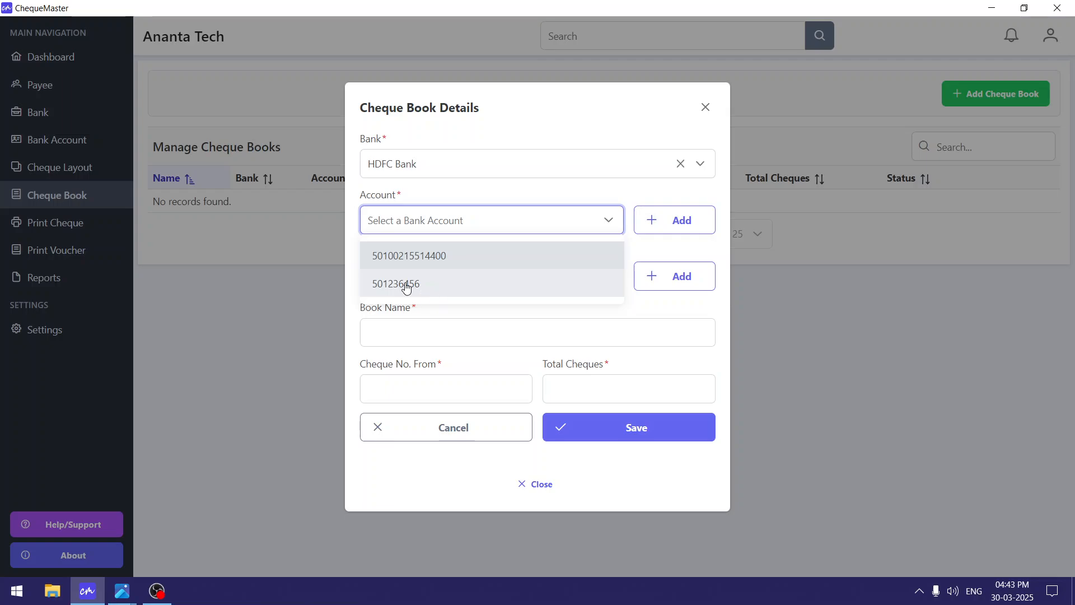
{"action": "left_click", "coordinate": [442, 287]}
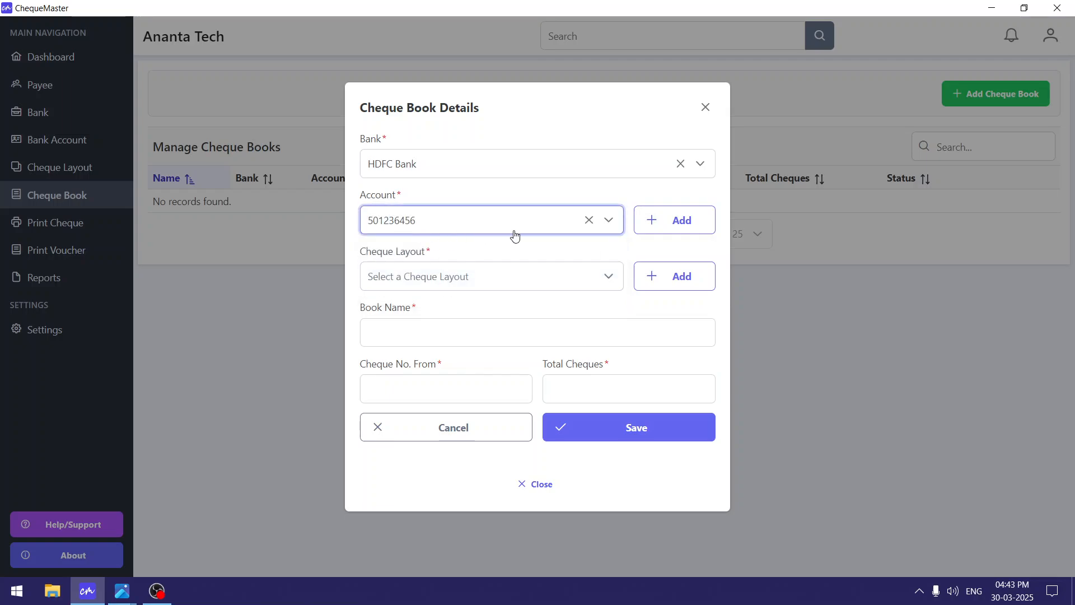
Open Add Bank Account from the cheque book form, then cancel it.
{"action": "left_click", "coordinate": [485, 228]}
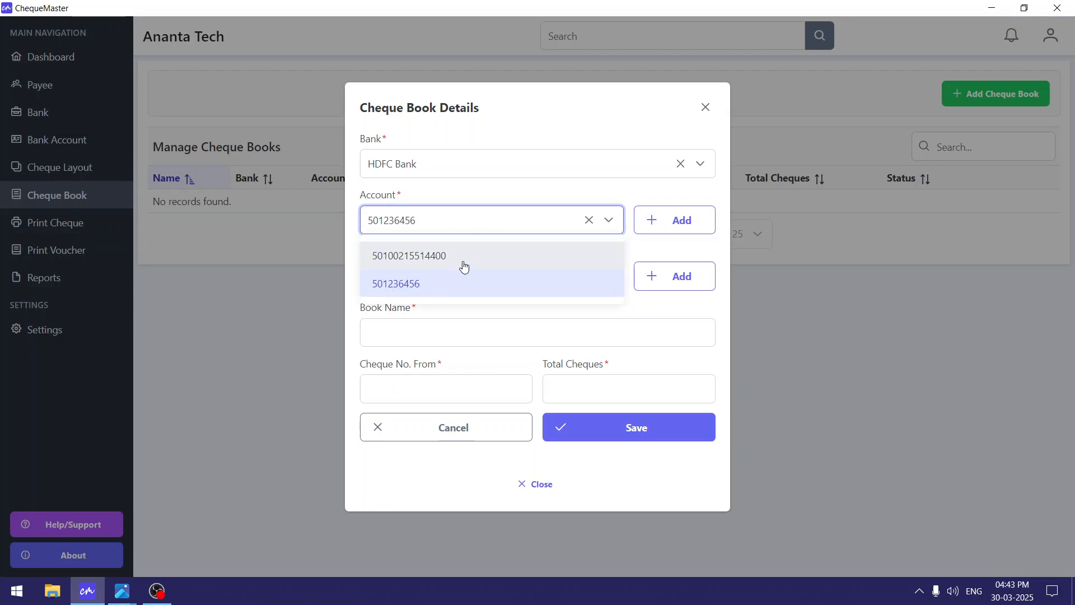
{"action": "left_click", "coordinate": [689, 222]}
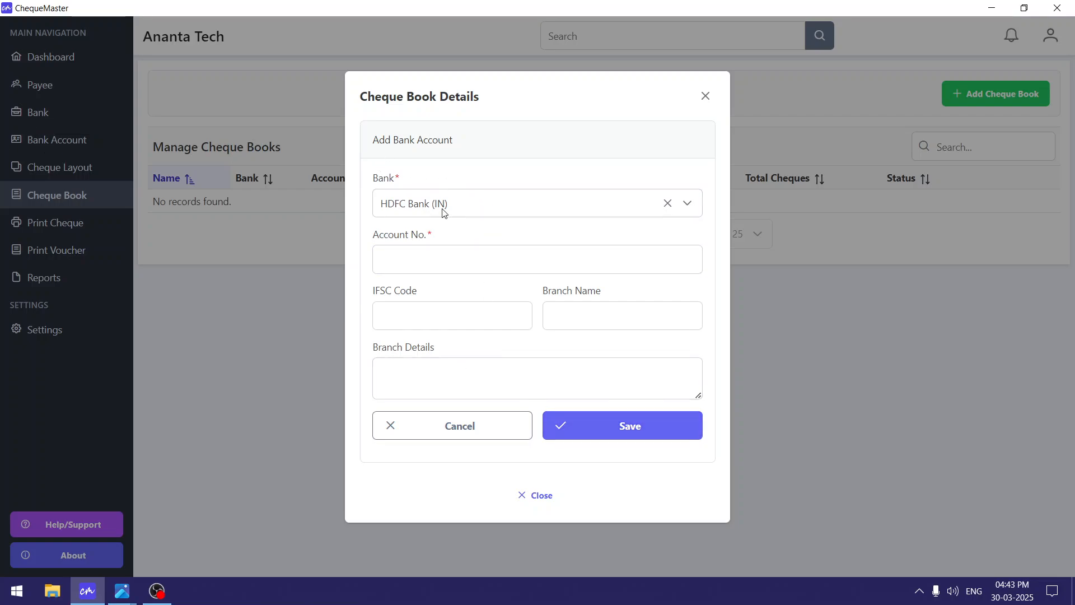
{"action": "left_click_drag", "start_coordinate": [366, 144], "coordinate": [548, 144]}
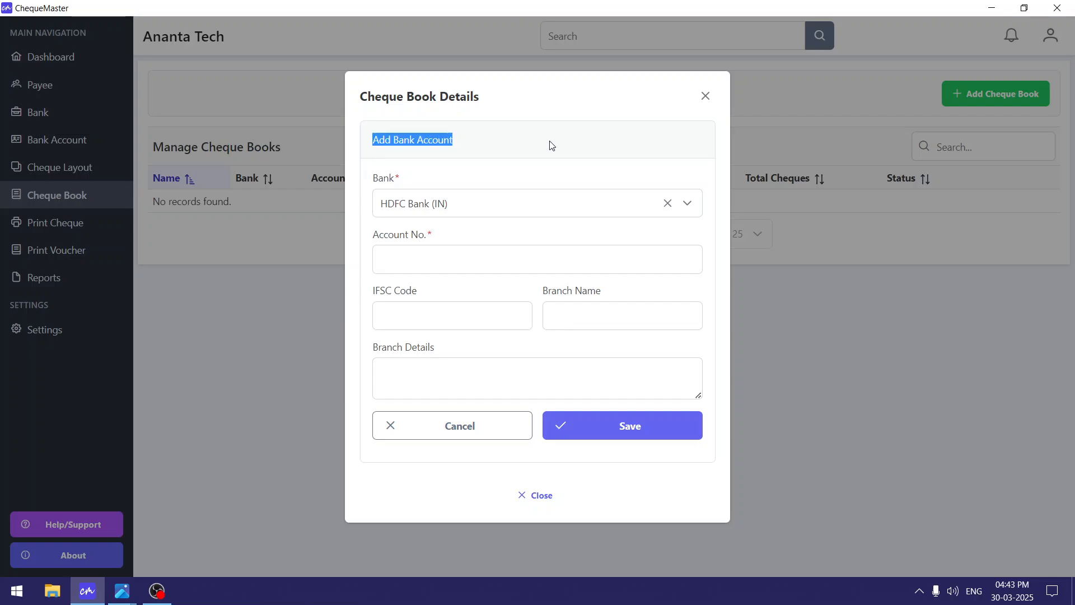
{"action": "left_click", "coordinate": [547, 144]}
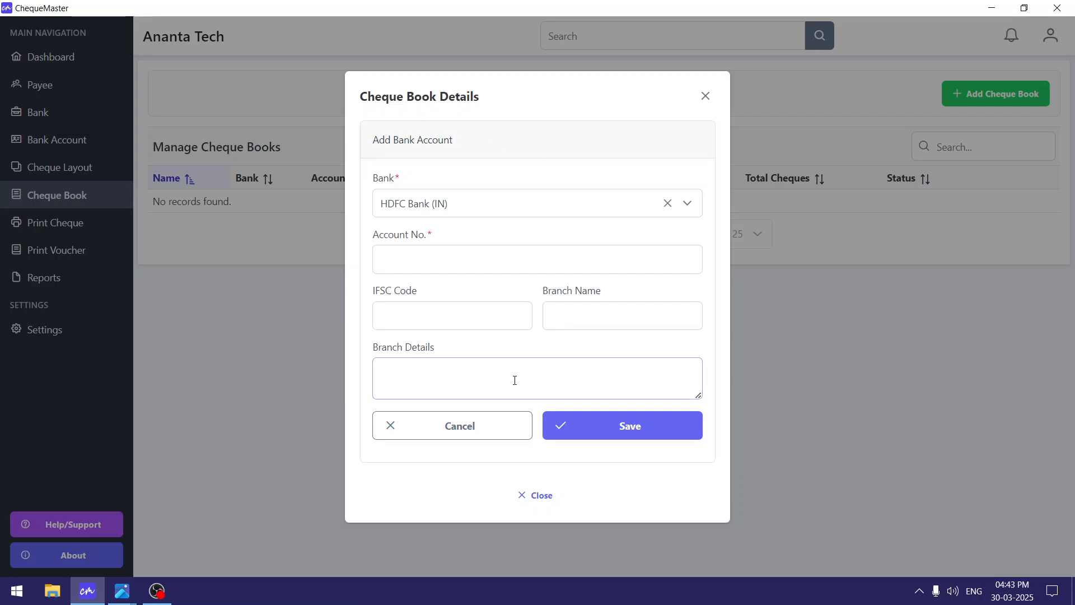
{"action": "left_click", "coordinate": [473, 433]}
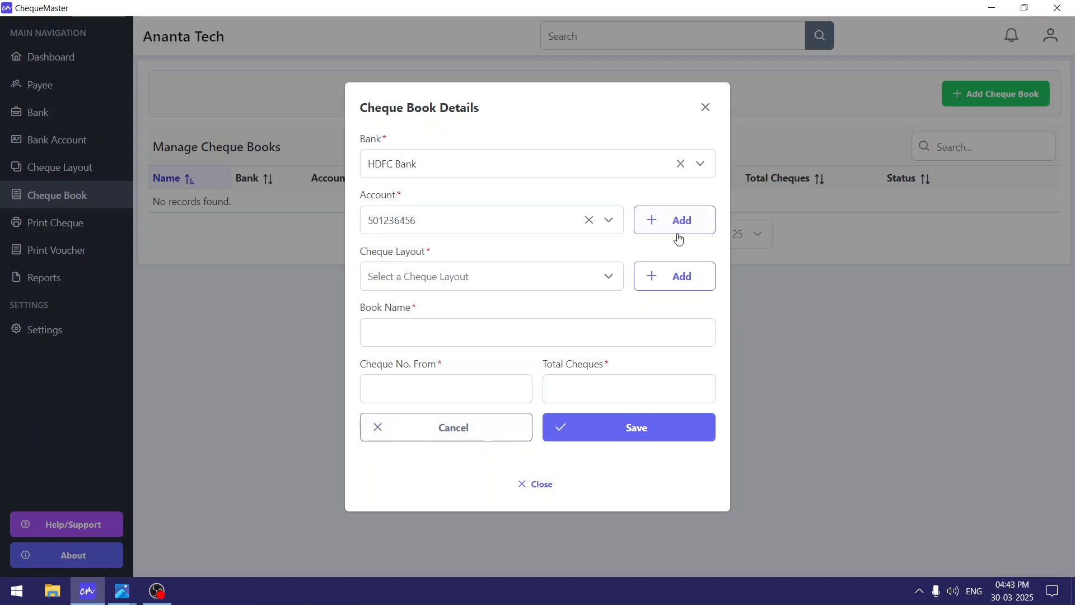
Filter layouts with 'HD' and choose HDFC (Preferred)-001 as the cheque book's layout.
{"action": "left_click", "coordinate": [495, 274]}
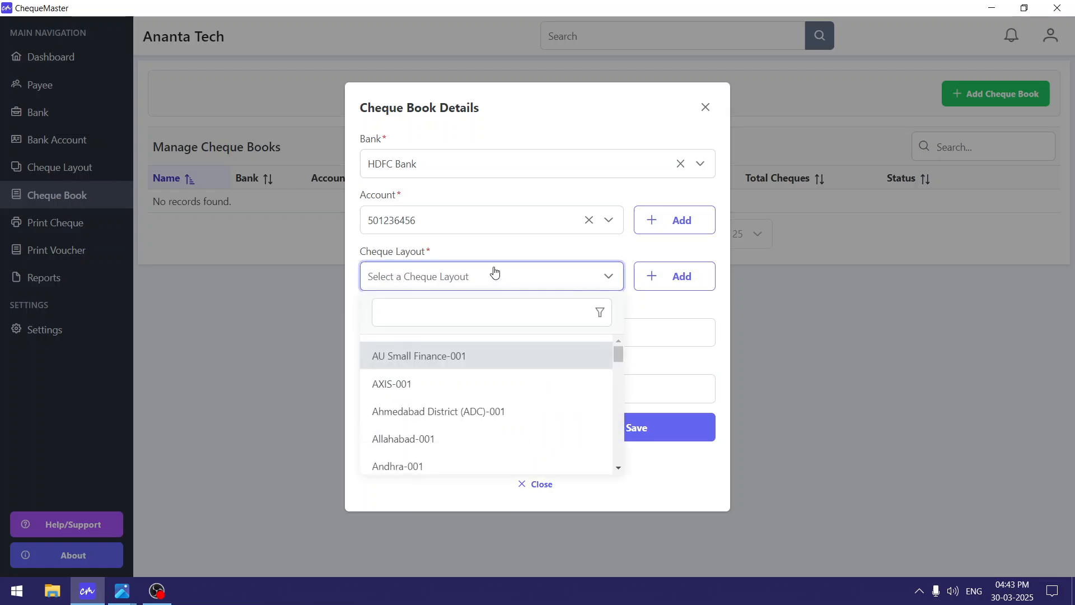
{"action": "left_click", "coordinate": [469, 316]}
{"action": "type", "text": "HDFC"}
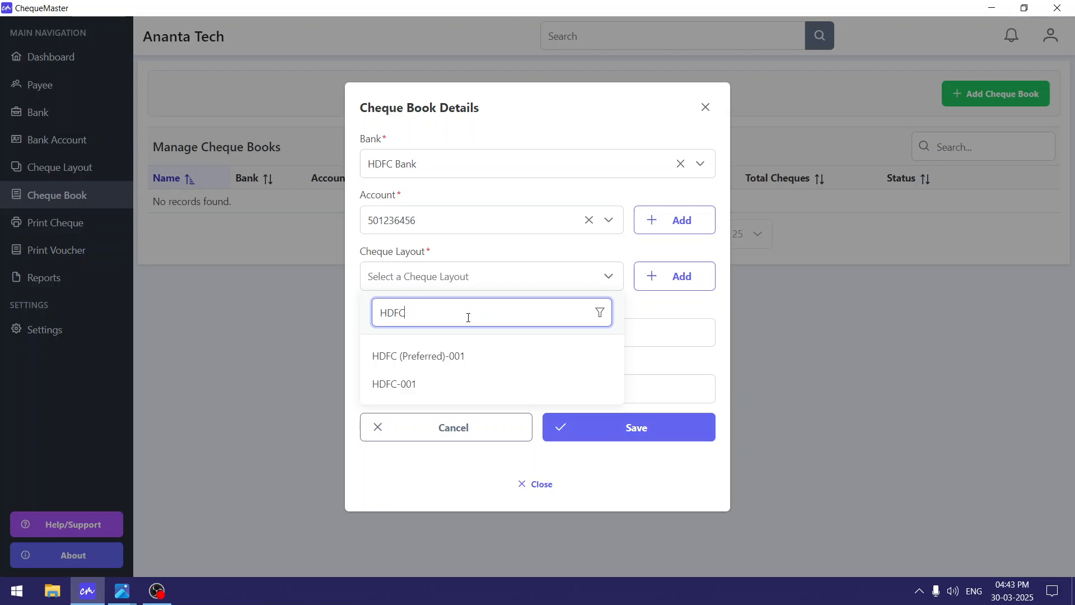
{"action": "left_click", "coordinate": [504, 361]}
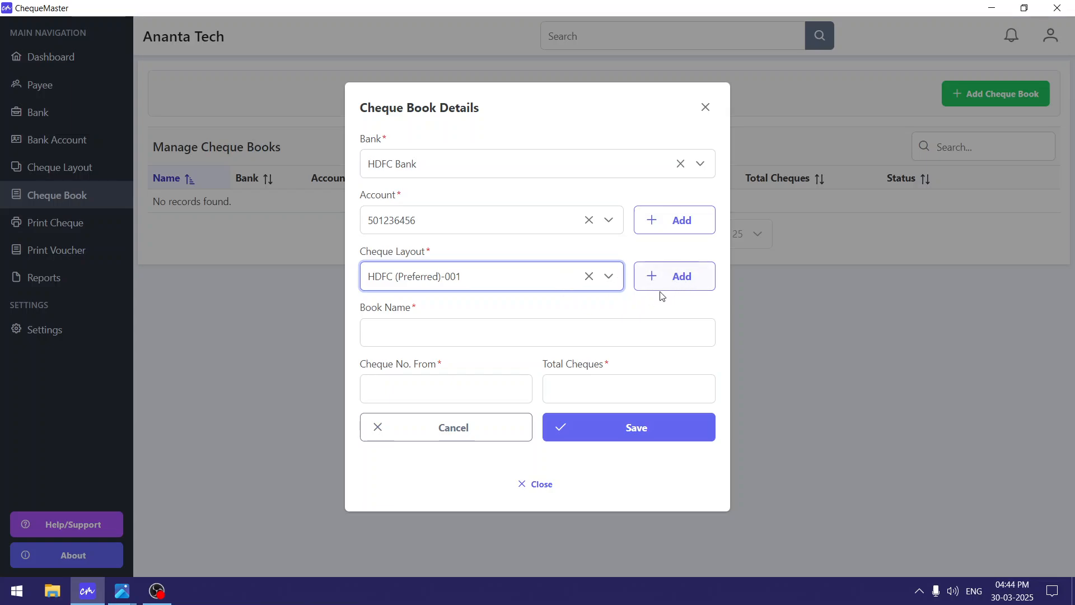
{"action": "left_click", "coordinate": [643, 332]}
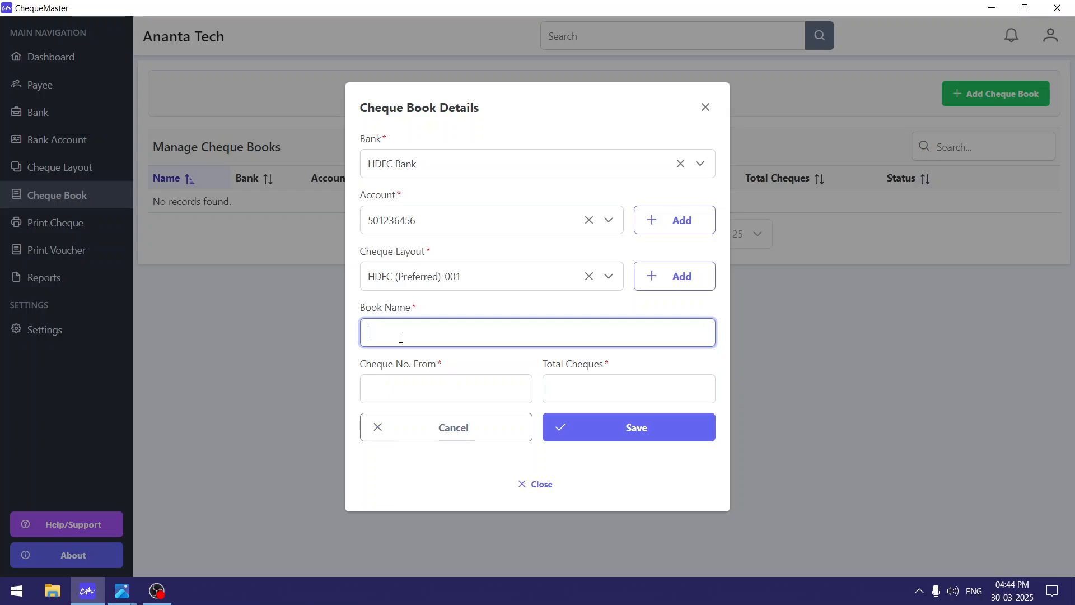
Enter the book name HDFC-100026-50.
{"action": "type", "text": "SFDSFFDS"}
{"action": "key", "text": "BackSpace"}
{"action": "key", "text": "BackSpace"}
{"action": "key", "text": "BackSpace"}
{"action": "key", "text": "BackSpace"}
{"action": "key", "text": "BackSpace"}
{"action": "key", "text": "BackSpace"}
{"action": "key", "text": "BackSpace"}
{"action": "type", "text": "-"}
{"action": "left_click_drag", "start_coordinate": [456, 327], "coordinate": [330, 336]}
{"action": "triple_click", "coordinate": [393, 332]}
{"action": "left_click", "coordinate": [438, 332]}
{"action": "left_click_drag", "start_coordinate": [488, 335], "coordinate": [375, 343]}
{"action": "left_click", "coordinate": [532, 339]}
Set the starting cheque number to 100026 and the total to 50 cheques.
{"action": "left_click", "coordinate": [423, 392]}
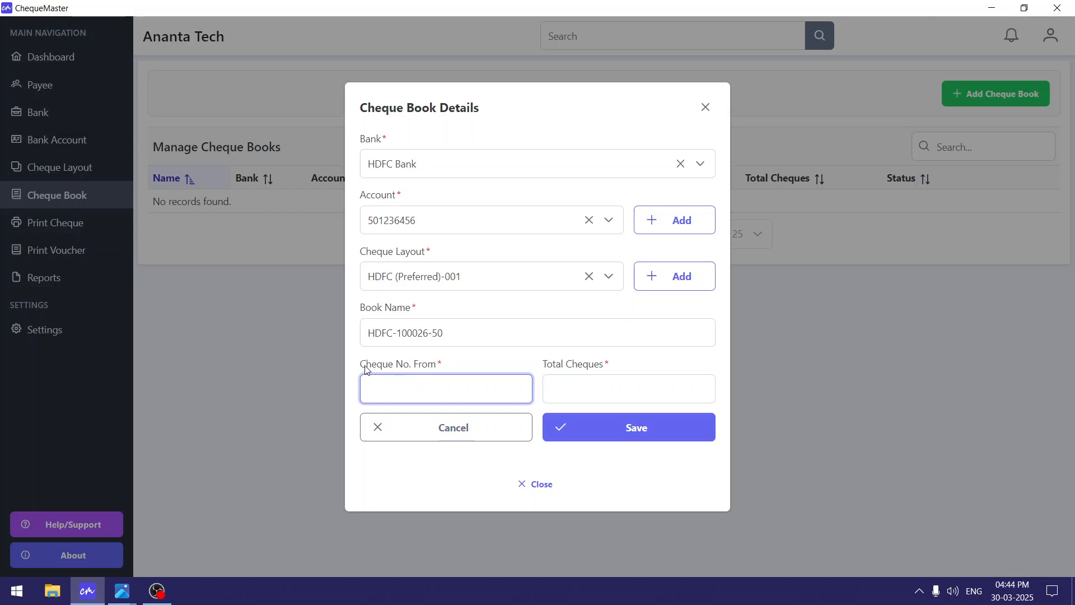
{"action": "left_click_drag", "start_coordinate": [361, 366], "coordinate": [423, 366]}
{"action": "left_click", "coordinate": [423, 365]}
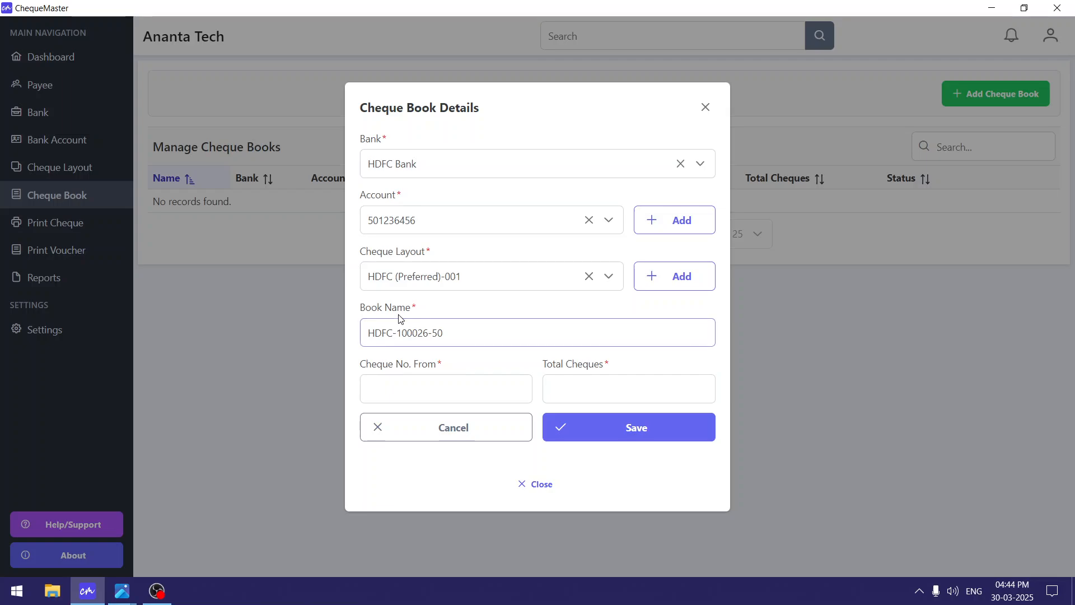
{"action": "left_click", "coordinate": [424, 392]}
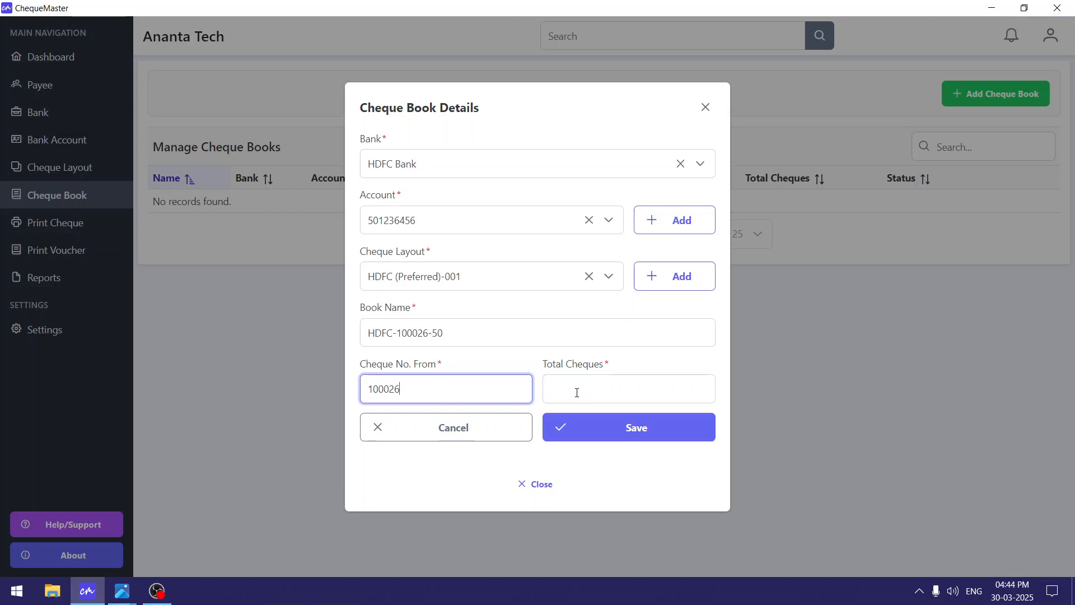
{"action": "left_click", "coordinate": [612, 385]}
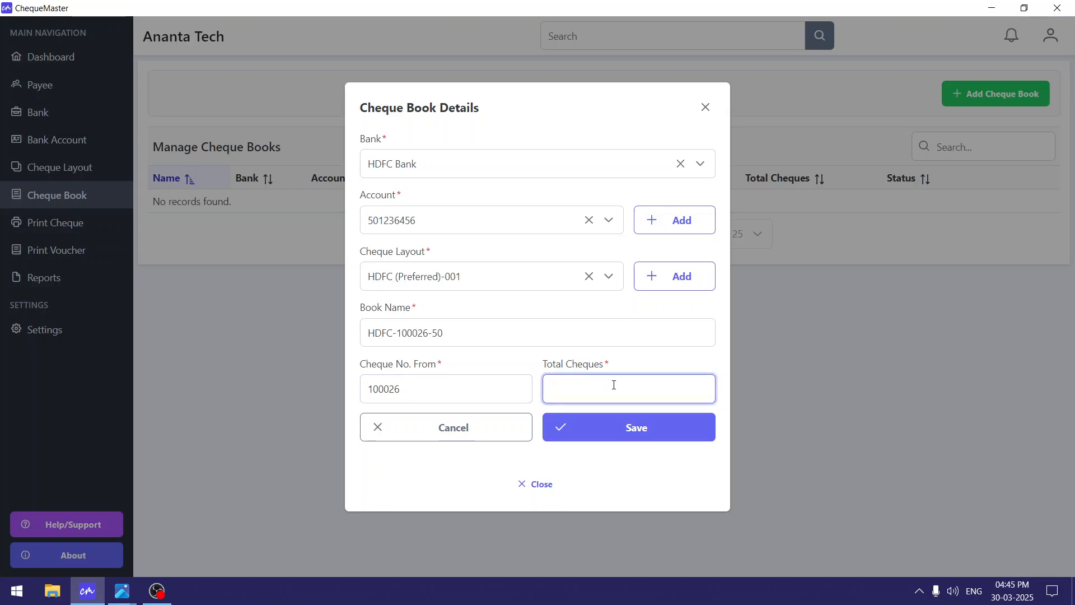
{"action": "type", "text": "50"}
Save the HDFC-100026-50 cheque book and review its bank and layout details.
{"action": "left_click", "coordinate": [648, 430]}
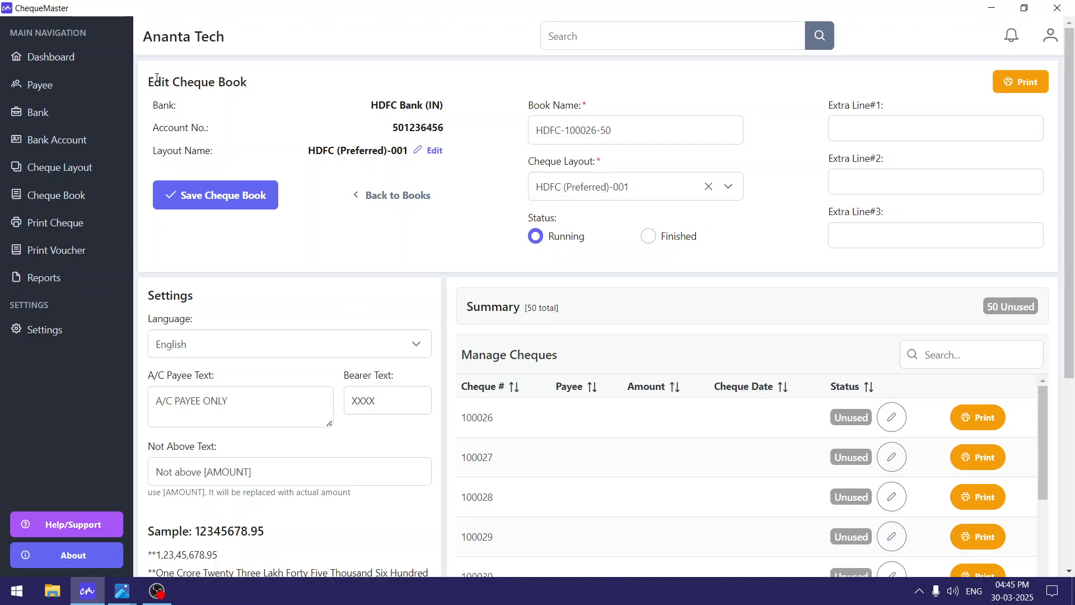
{"action": "left_click_drag", "start_coordinate": [151, 102], "coordinate": [560, 156]}
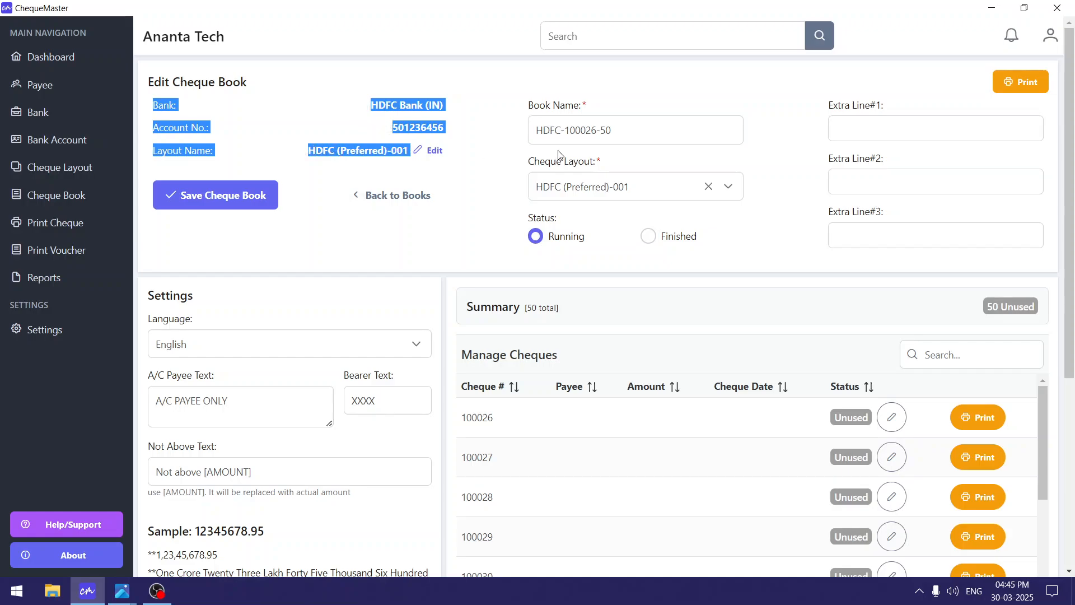
{"action": "left_click", "coordinate": [631, 135]}
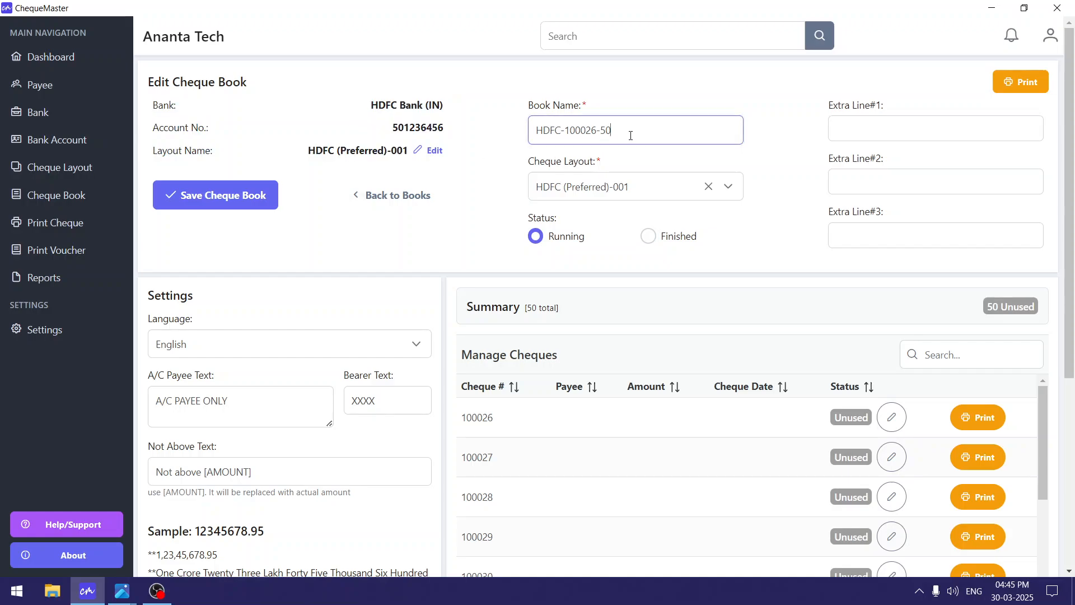
Look over the Extra Line#1 field on the Edit Cheque Book page.
{"action": "left_click", "coordinate": [848, 119]}
{"action": "left_click_drag", "start_coordinate": [833, 107], "coordinate": [919, 107]}
{"action": "left_click", "coordinate": [928, 107]}
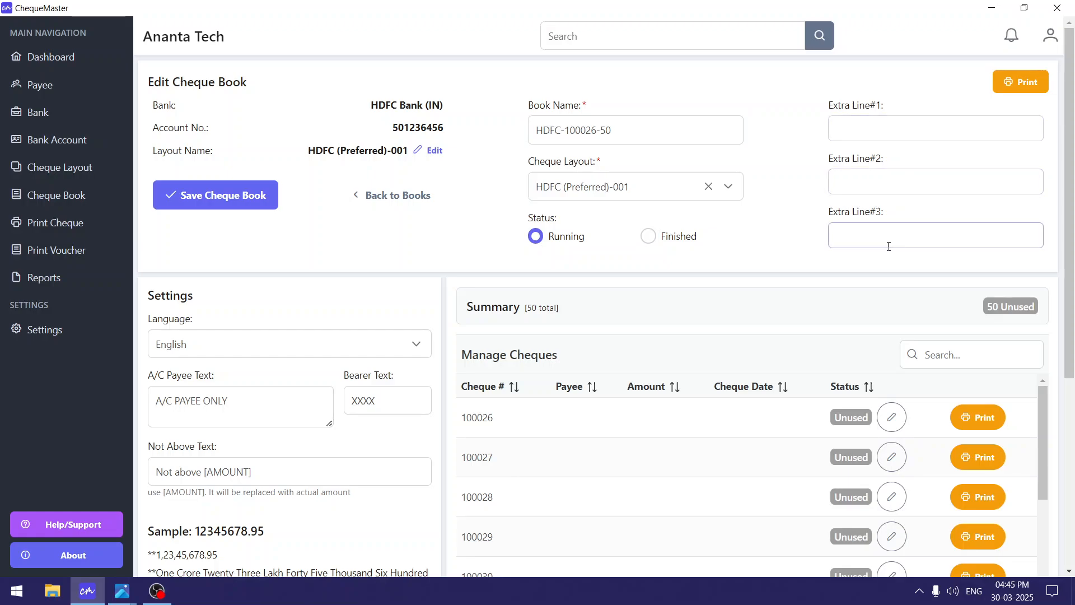
{"action": "left_click", "coordinate": [846, 131]}
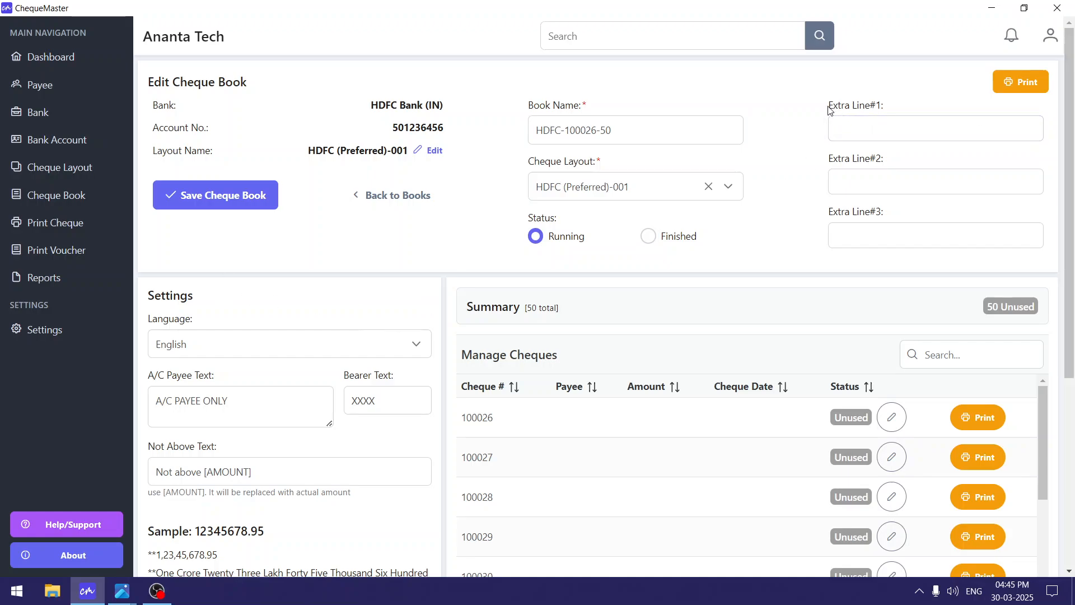
{"action": "left_click_drag", "start_coordinate": [828, 106], "coordinate": [888, 112]}
{"action": "left_click", "coordinate": [844, 176]}
Add Extra line#1 to the HDFC (Preferred)-001 layout at the cheque's lower middle.
{"action": "left_click", "coordinate": [428, 156]}
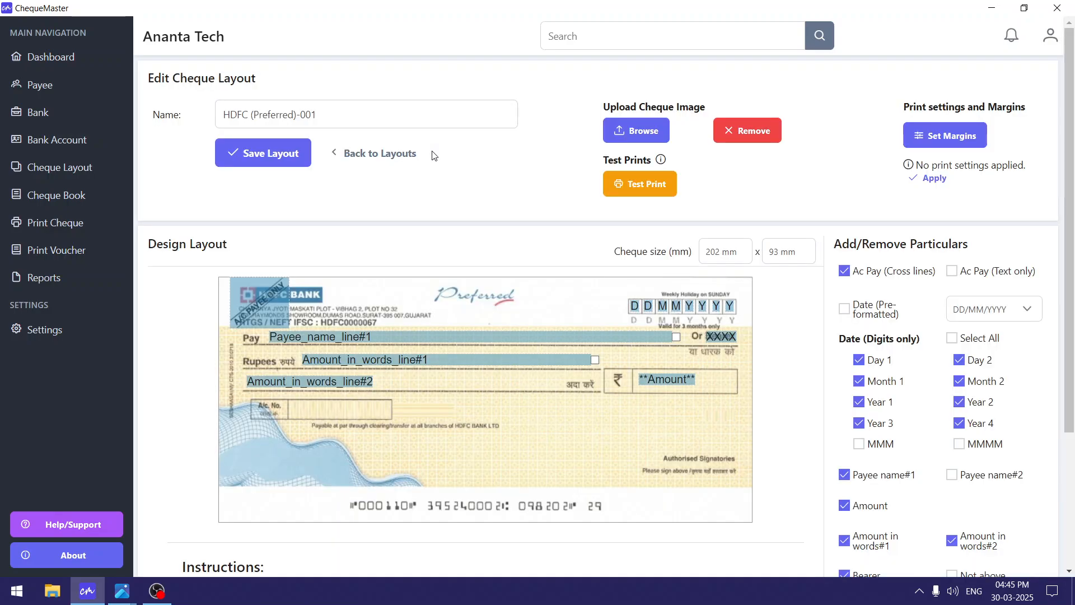
{"action": "scroll", "coordinate": [806, 330], "scroll_direction": "down", "scroll_amount": 3}
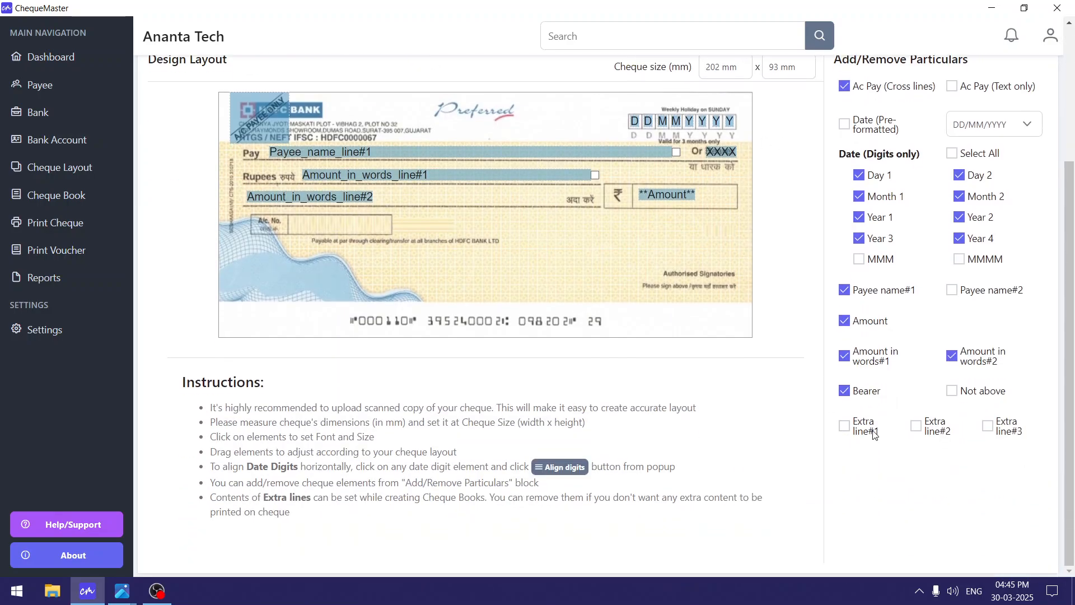
{"action": "left_click", "coordinate": [868, 439]}
{"action": "left_click", "coordinate": [942, 436]}
{"action": "left_click", "coordinate": [1018, 438]}
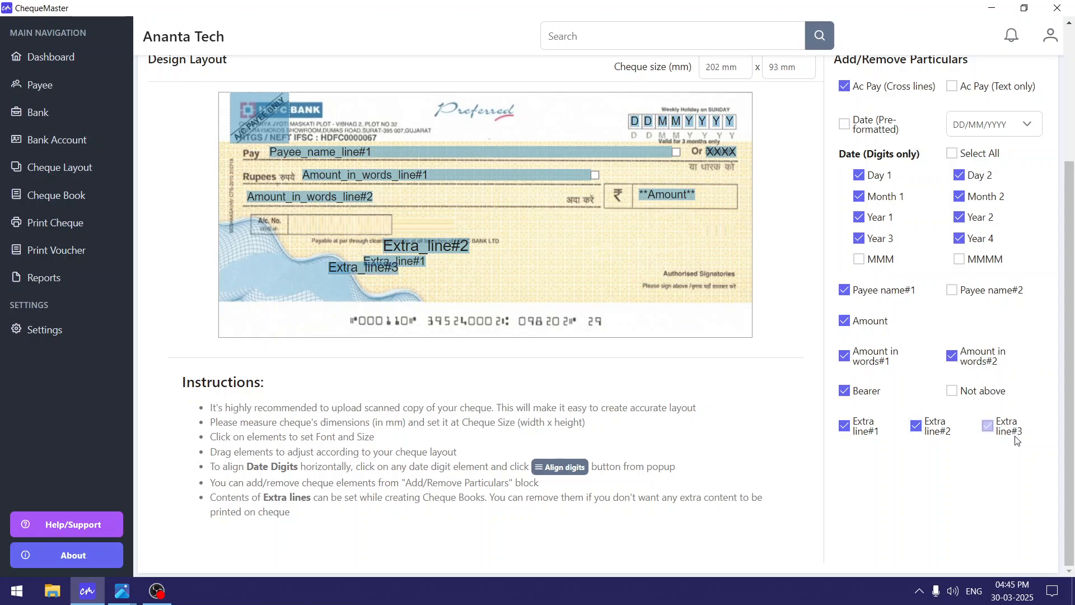
{"action": "left_click_drag", "start_coordinate": [1030, 456], "coordinate": [851, 446]}
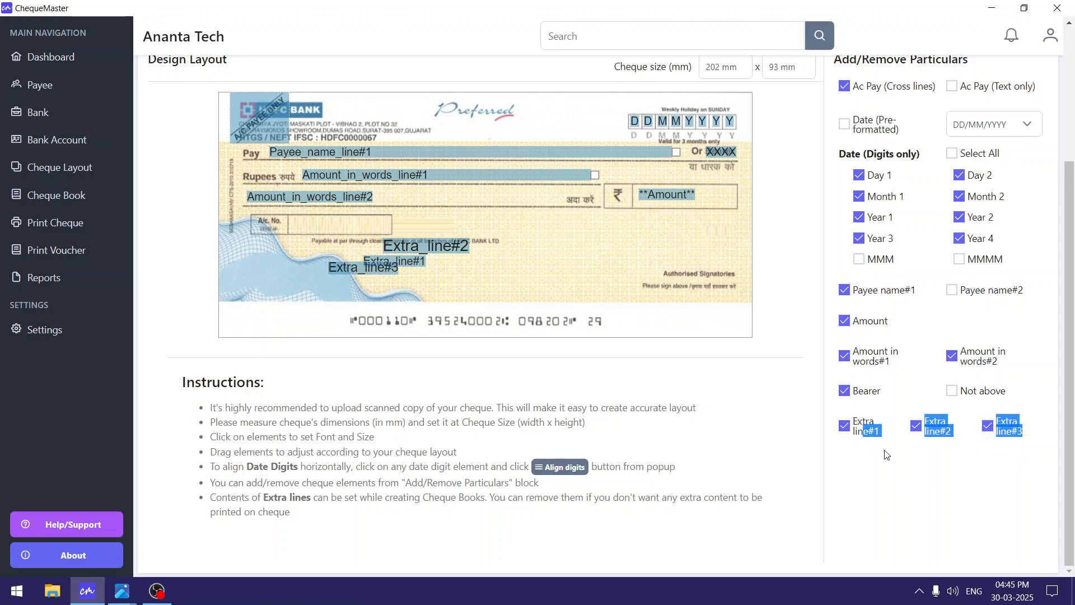
{"action": "left_click", "coordinate": [938, 431]}
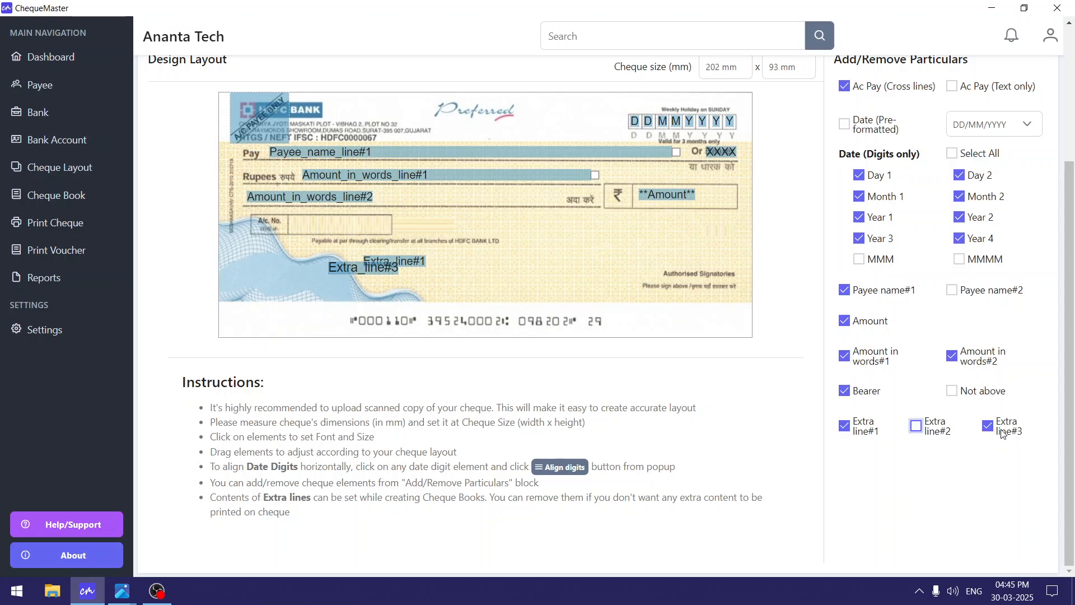
{"action": "left_click", "coordinate": [1005, 431]}
{"action": "left_click_drag", "start_coordinate": [397, 263], "coordinate": [442, 266]}
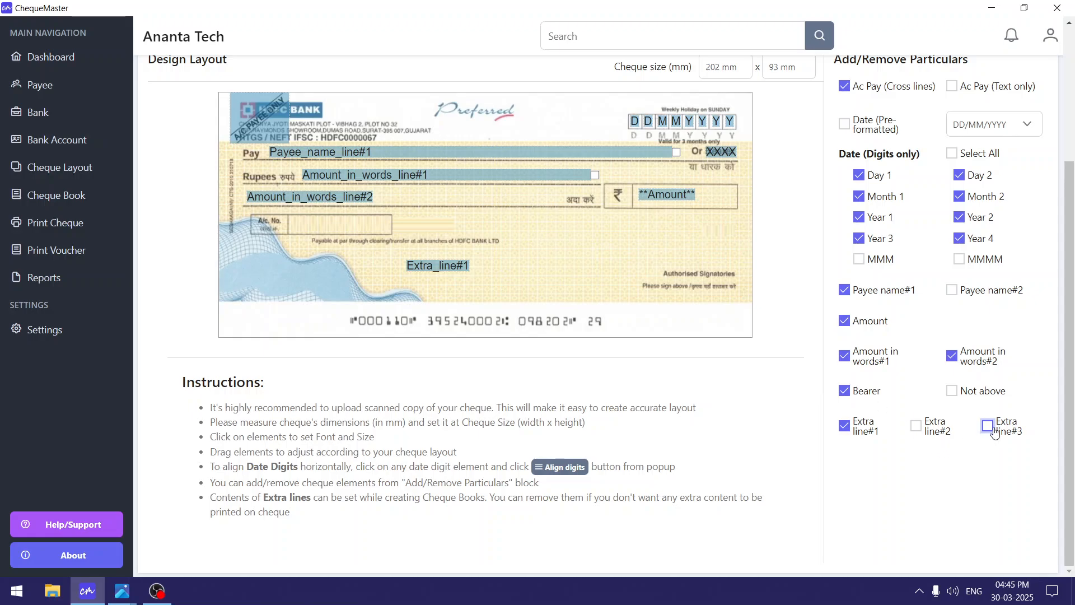
Place Extra line#2 near Authorised Signatories and save the cheque layout.
{"action": "left_click", "coordinate": [946, 431]}
{"action": "left_click_drag", "start_coordinate": [421, 239], "coordinate": [547, 268]}
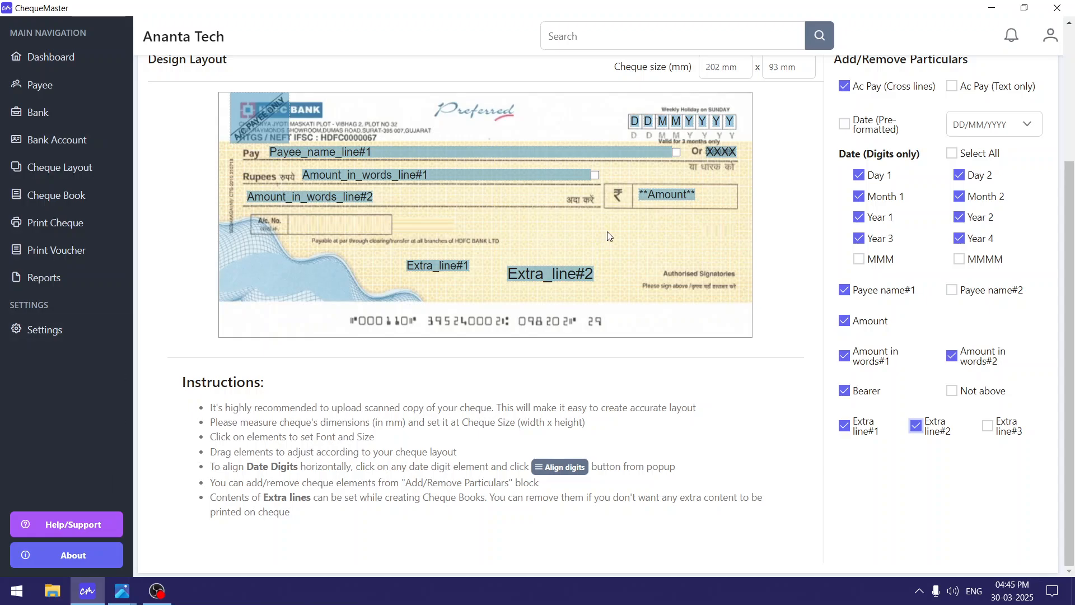
{"action": "scroll", "coordinate": [230, 427], "scroll_direction": "up", "scroll_amount": 3}
{"action": "left_click", "coordinate": [247, 152]}
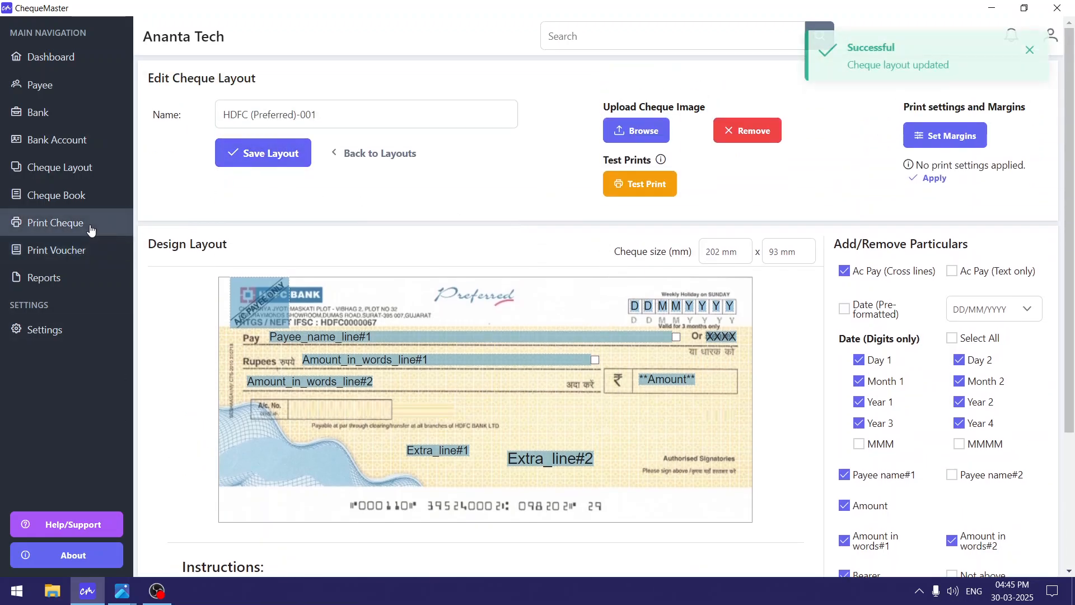
Reopen HDFC-100026-50 for editing, enter GHJ in Extra Line#1, and inspect the Status field.
{"action": "left_click", "coordinate": [67, 195]}
{"action": "left_click", "coordinate": [1002, 211]}
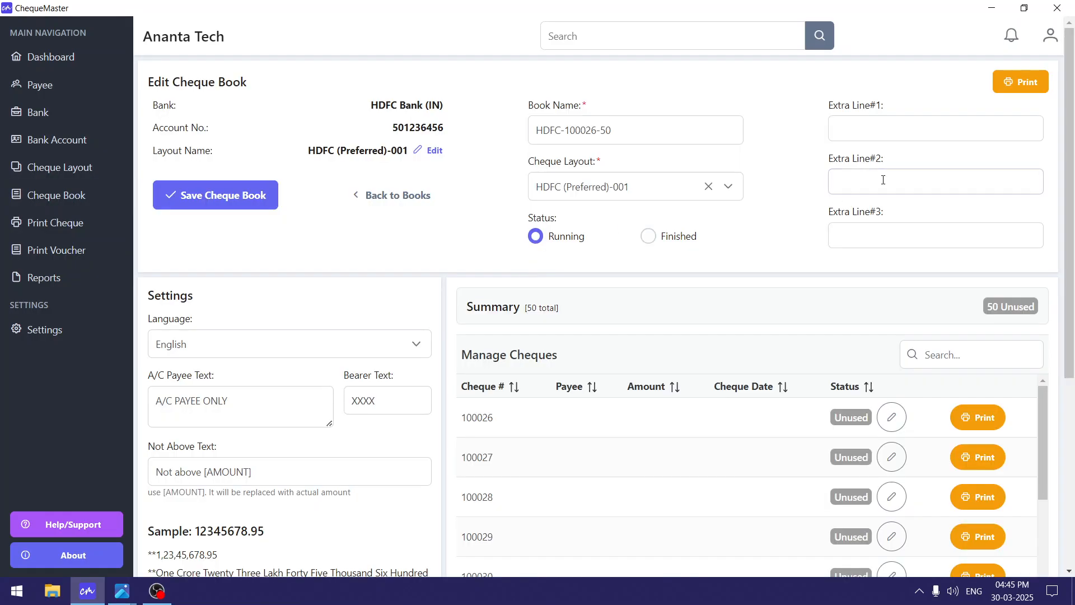
{"action": "left_click", "coordinate": [891, 129]}
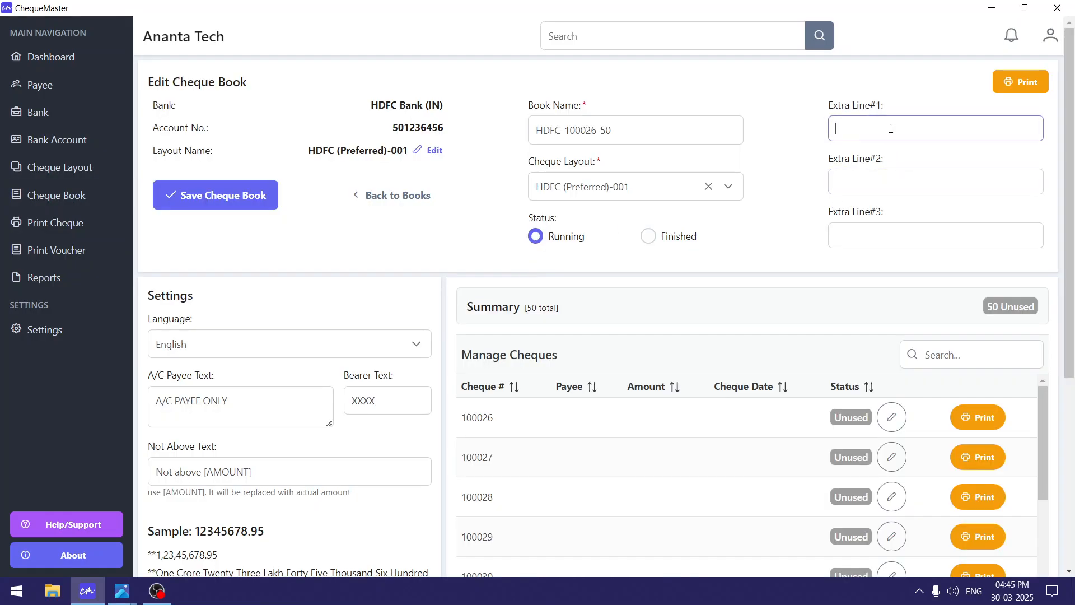
{"action": "type", "text": "GHJ"}
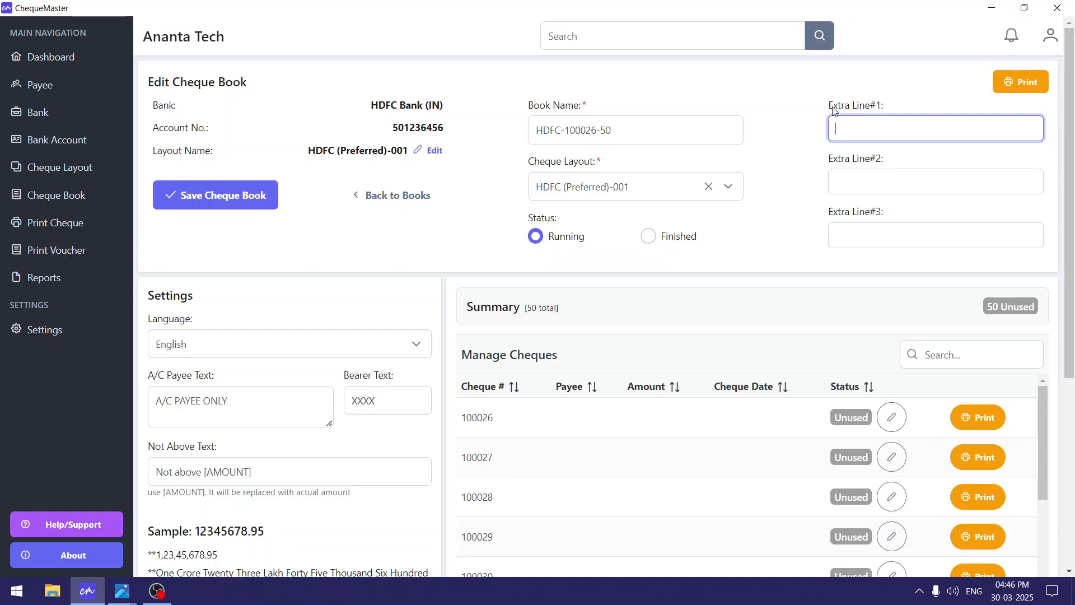
{"action": "left_click_drag", "start_coordinate": [826, 100], "coordinate": [897, 223]}
{"action": "left_click", "coordinate": [898, 223]}
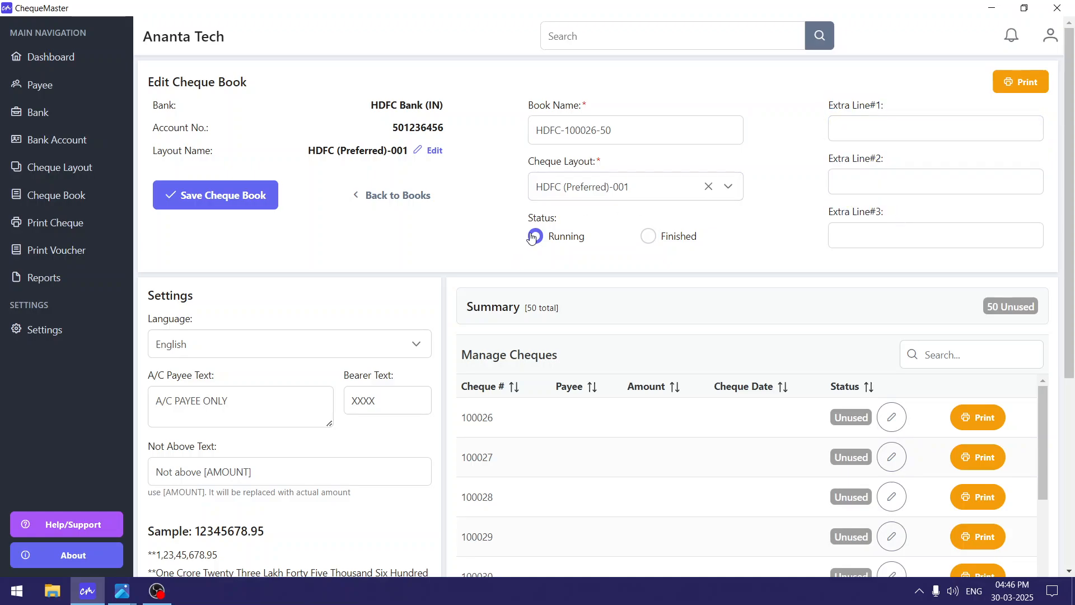
{"action": "left_click_drag", "start_coordinate": [525, 216], "coordinate": [567, 216]}
{"action": "left_click", "coordinate": [571, 263]}
{"action": "left_click", "coordinate": [84, 226]}
{"action": "left_click", "coordinate": [166, 150]}
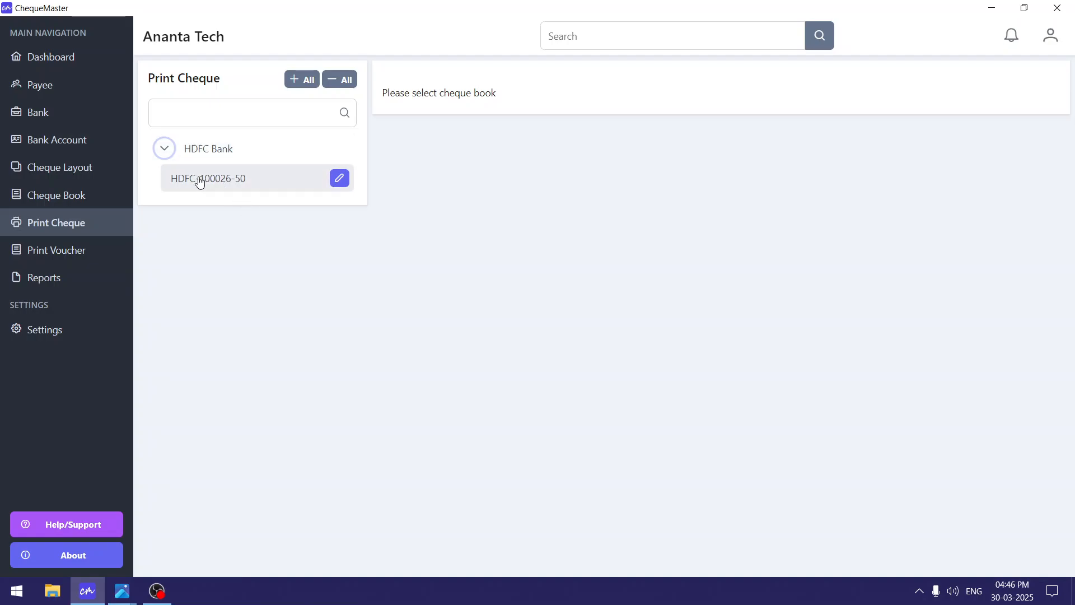
{"action": "left_click", "coordinate": [339, 180]}
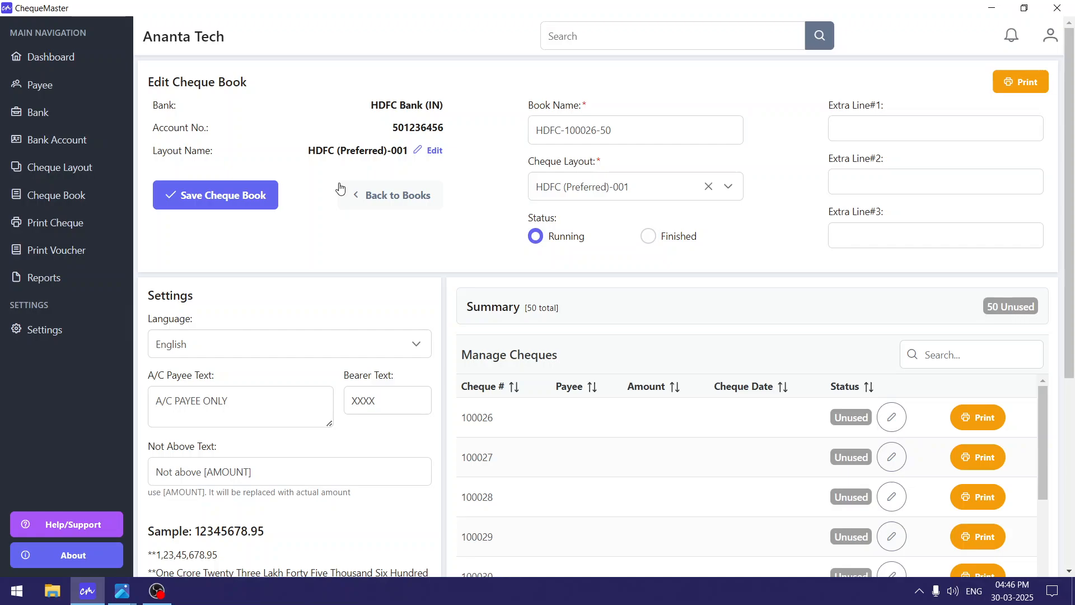
{"action": "scroll", "coordinate": [343, 163], "scroll_direction": "down", "scroll_amount": 3}
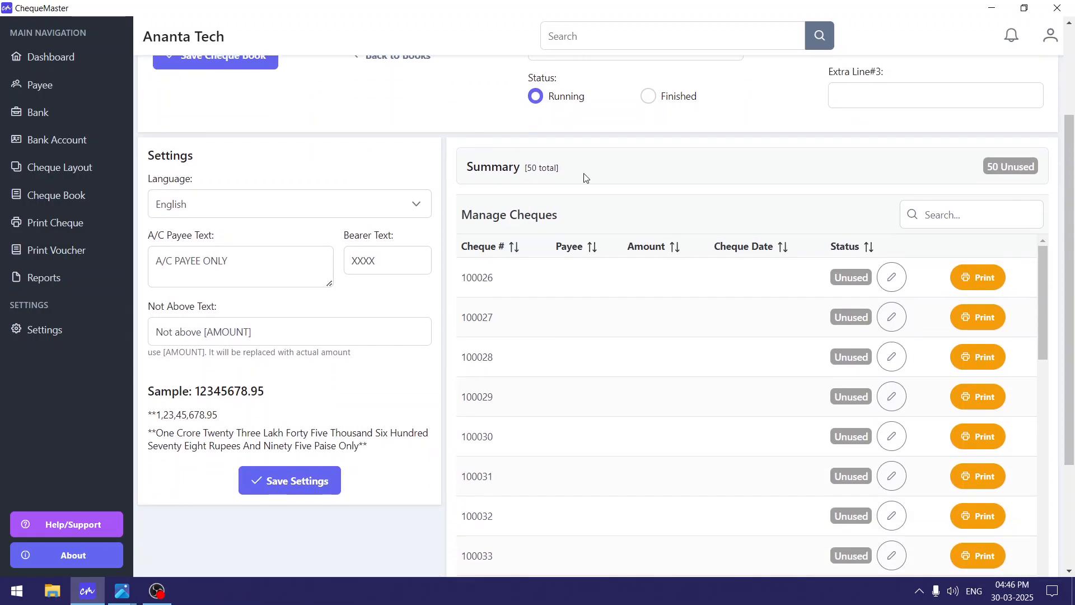
{"action": "double_click", "coordinate": [168, 155]}
{"action": "scroll", "coordinate": [171, 276], "scroll_direction": "up", "scroll_amount": 3}
{"action": "scroll", "coordinate": [172, 277], "scroll_direction": "down", "scroll_amount": 4}
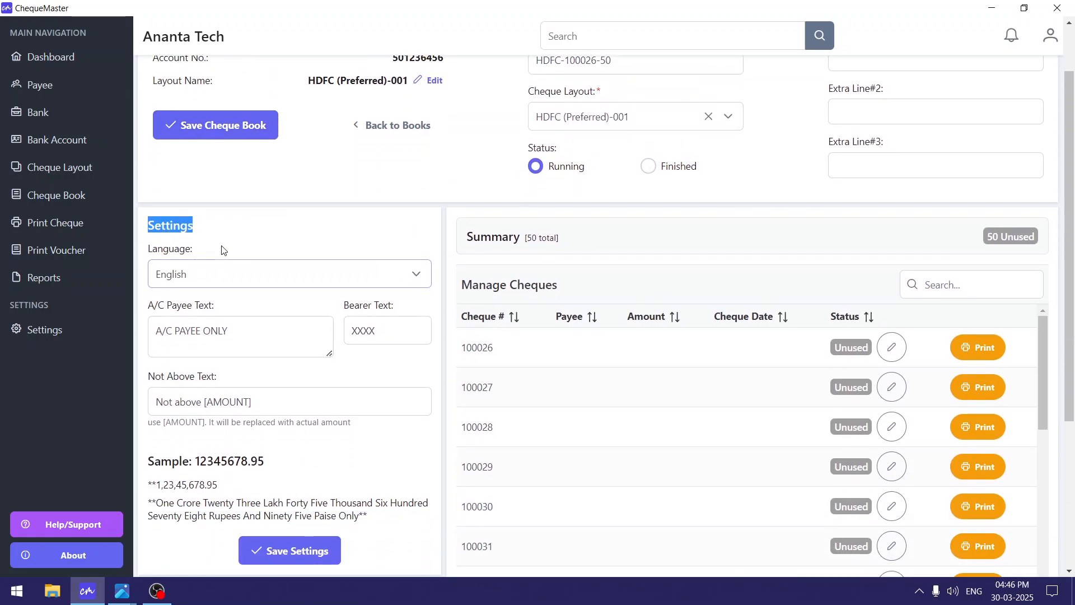
{"action": "left_click", "coordinate": [208, 135]}
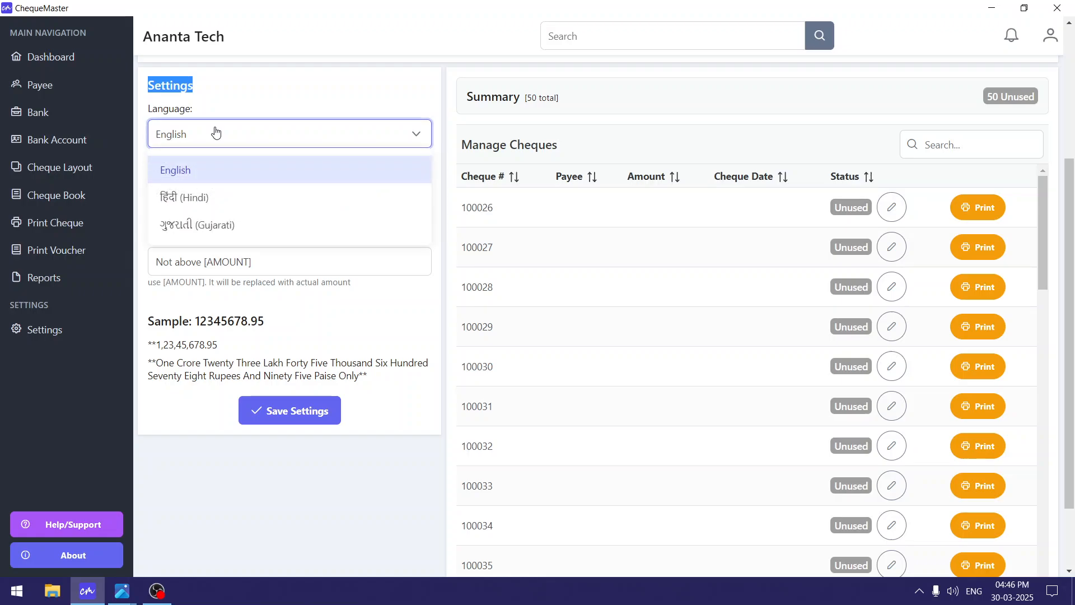
{"action": "left_click", "coordinate": [277, 139]}
{"action": "left_click", "coordinate": [278, 139]}
{"action": "left_click", "coordinate": [344, 171]}
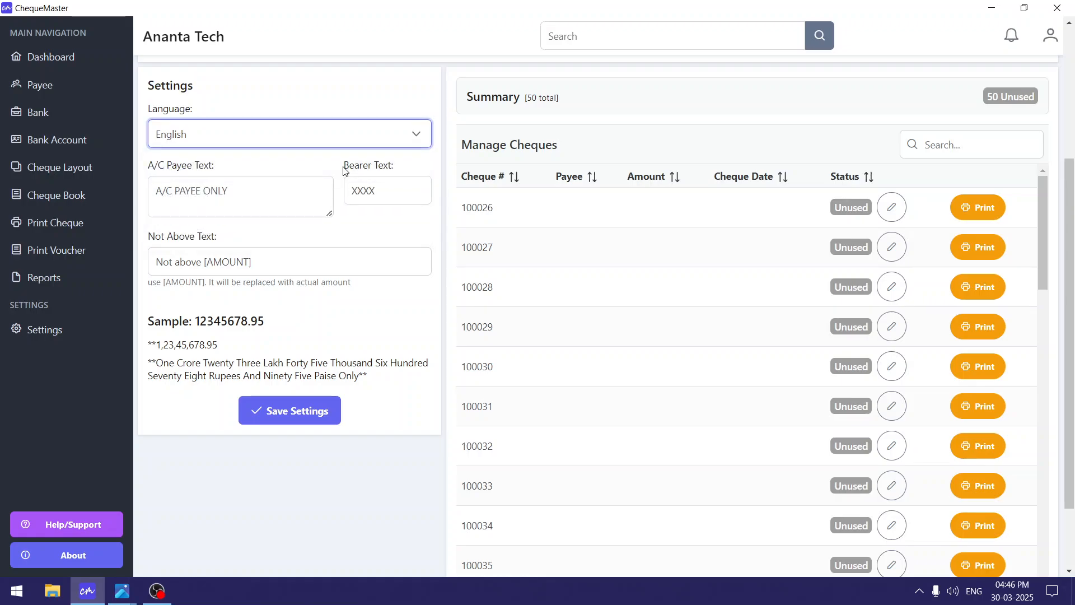
{"action": "left_click", "coordinate": [331, 140]}
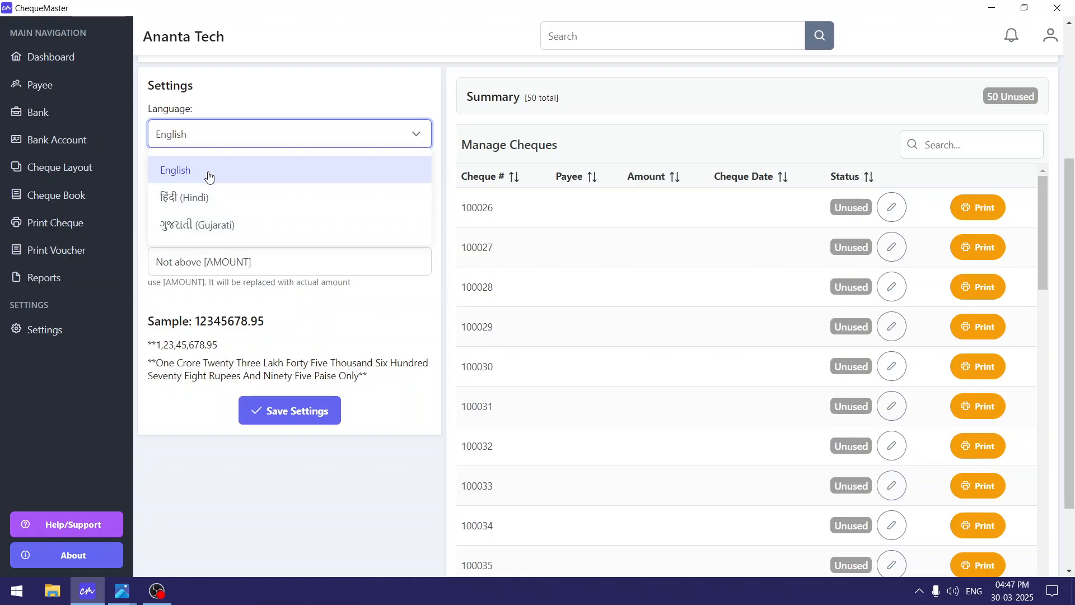
{"action": "left_click", "coordinate": [226, 204]}
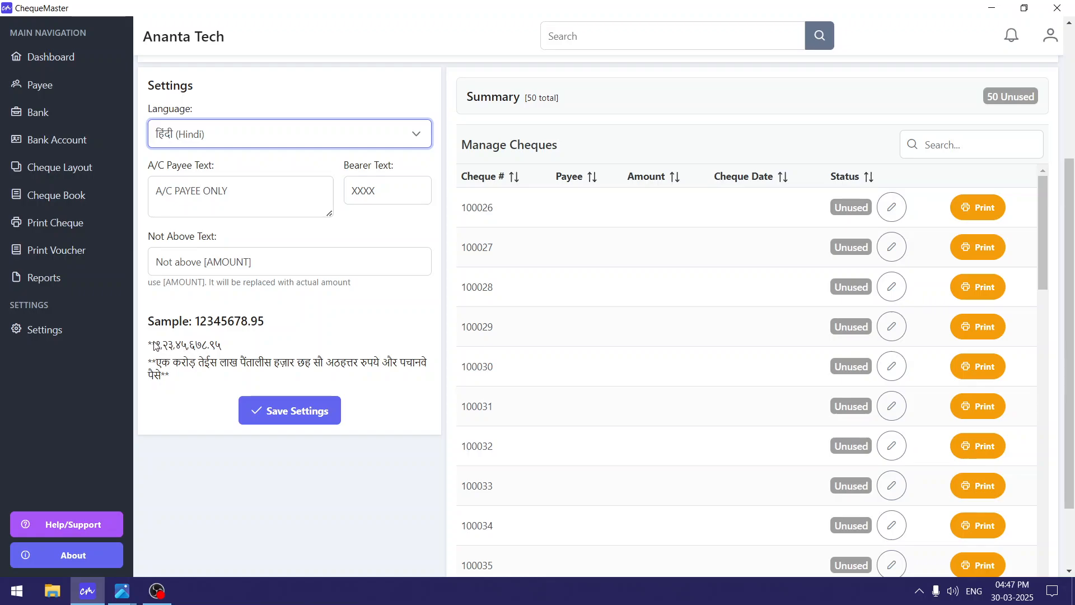
{"action": "left_click_drag", "start_coordinate": [153, 345], "coordinate": [380, 368]}
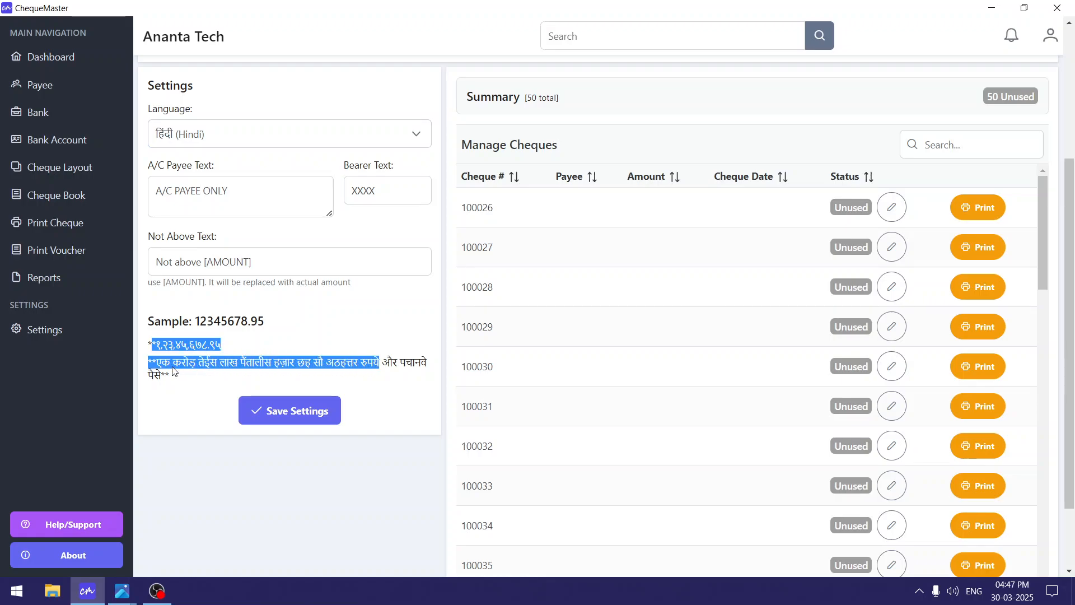
{"action": "left_click", "coordinate": [163, 351]}
{"action": "left_click", "coordinate": [225, 135]}
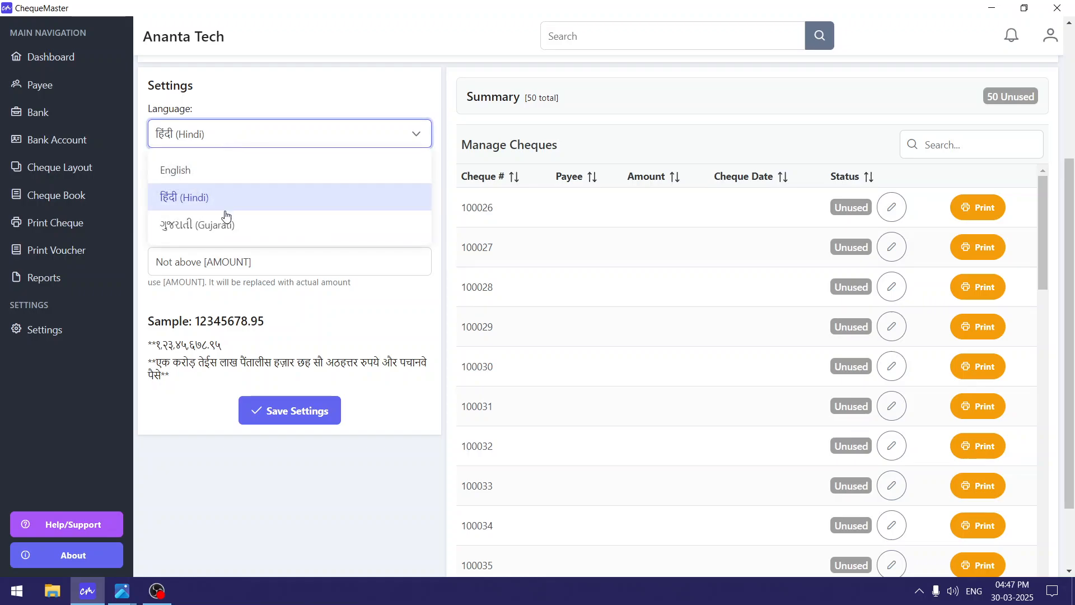
{"action": "left_click", "coordinate": [227, 232]}
{"action": "left_click_drag", "start_coordinate": [149, 346], "coordinate": [201, 380]}
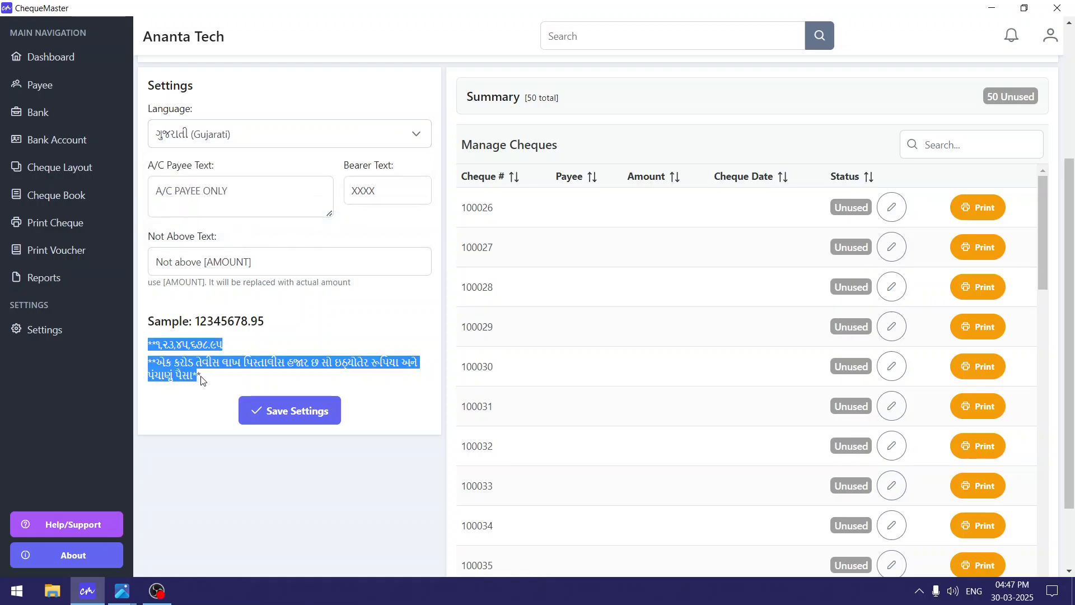
{"action": "left_click", "coordinate": [201, 380]}
{"action": "left_click", "coordinate": [231, 138]}
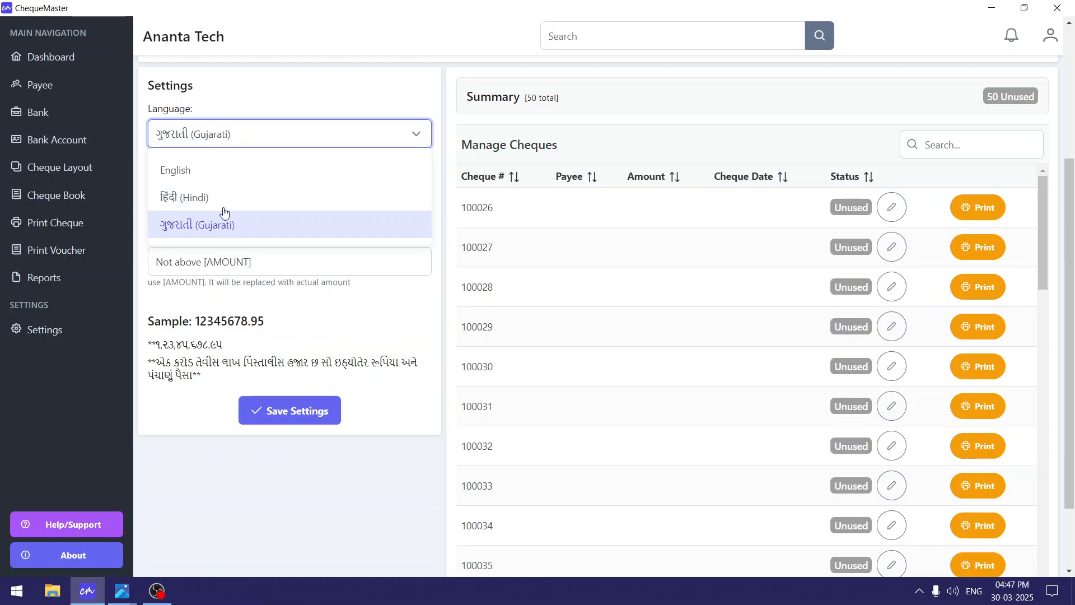
{"action": "left_click", "coordinate": [233, 170]}
{"action": "left_click", "coordinate": [224, 186]}
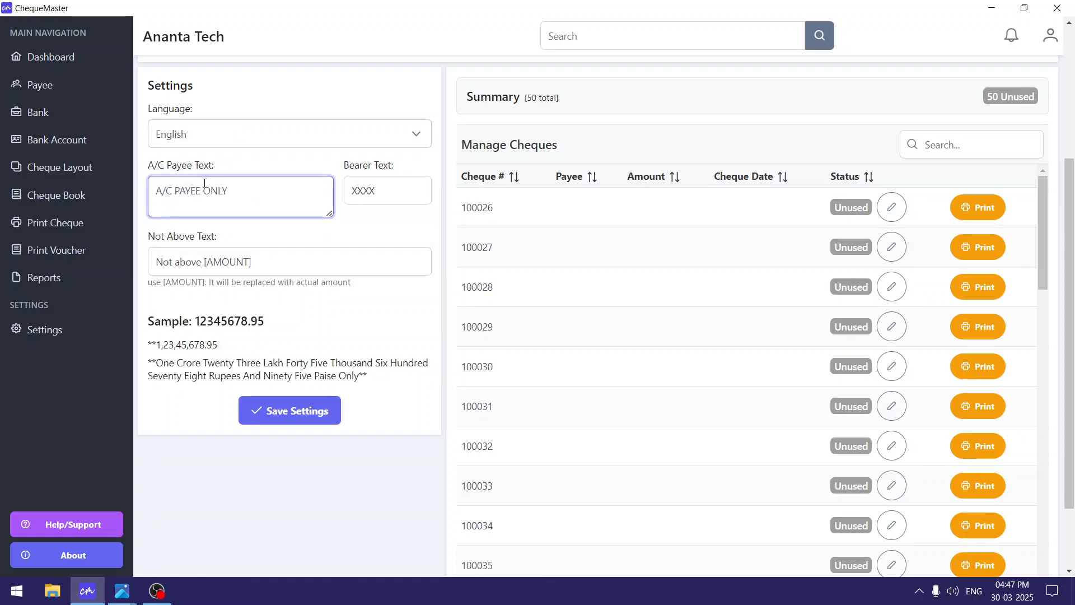
{"action": "left_click", "coordinate": [187, 166]}
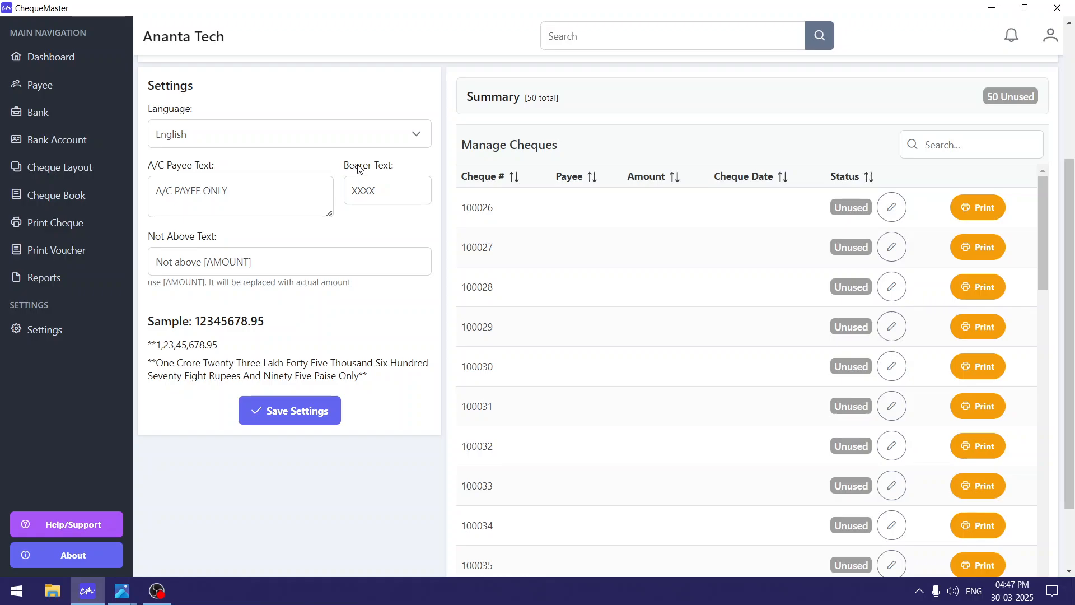
{"action": "left_click_drag", "start_coordinate": [406, 168], "coordinate": [144, 167]}
{"action": "left_click", "coordinate": [159, 171]}
{"action": "left_click", "coordinate": [233, 199]}
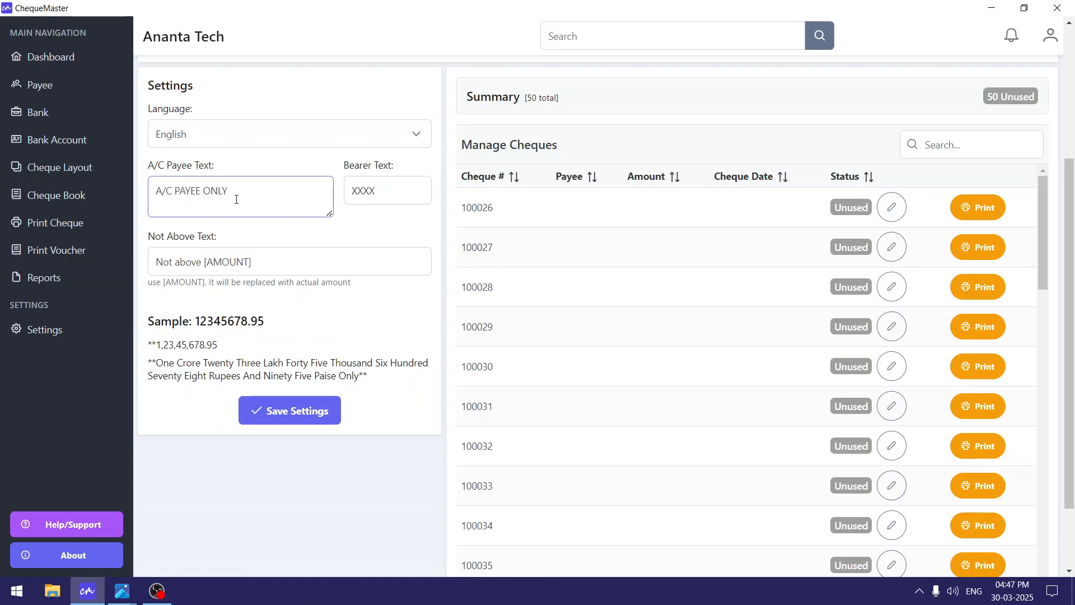
{"action": "left_click", "coordinate": [355, 203]}
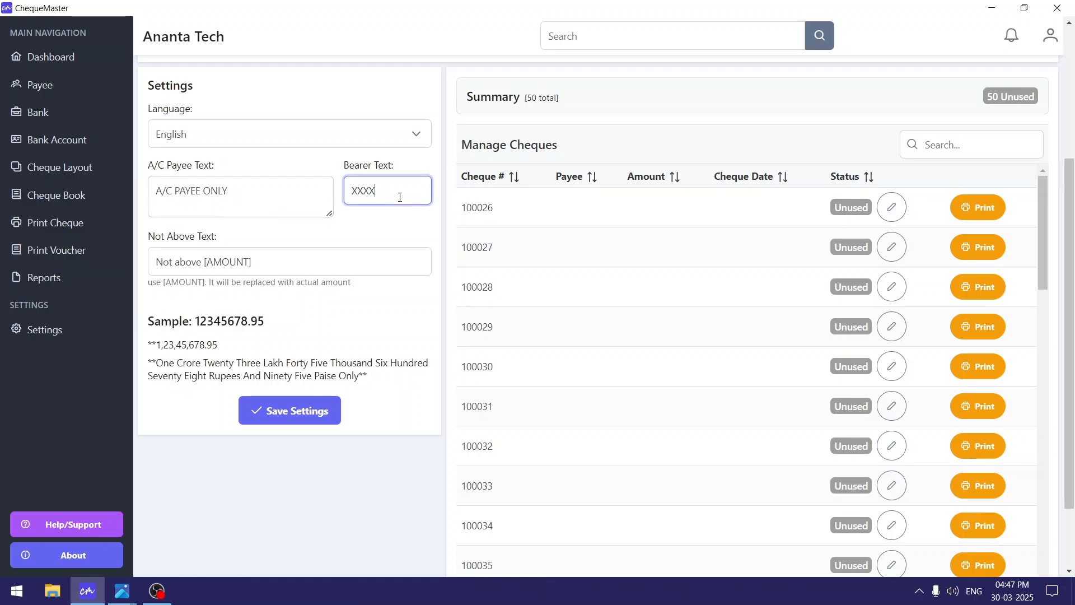
{"action": "double_click", "coordinate": [238, 197]}
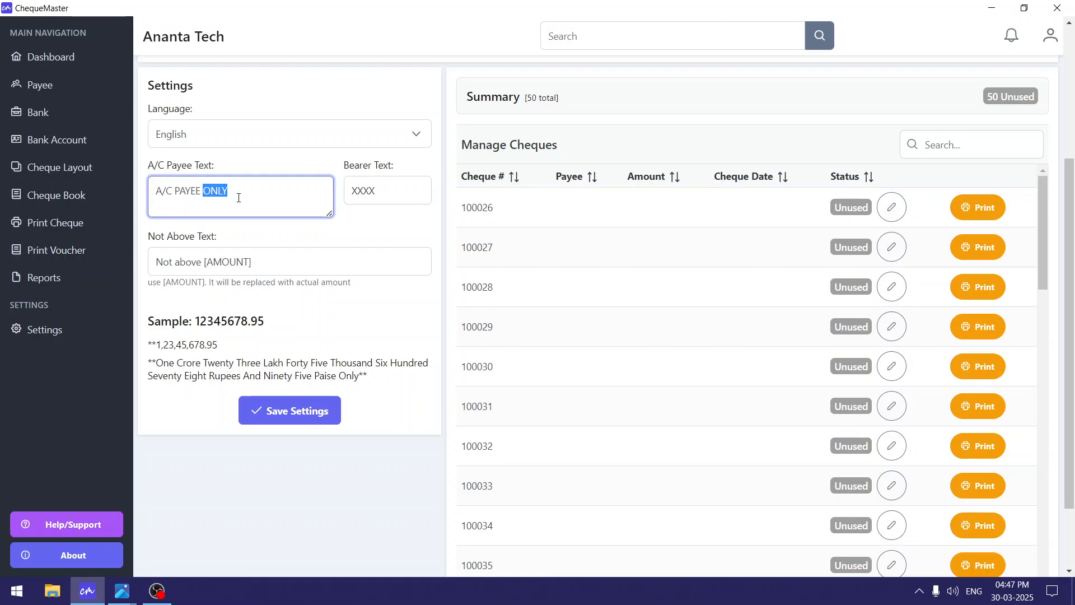
{"action": "left_click", "coordinate": [239, 198]}
{"action": "left_click_drag", "start_coordinate": [150, 240], "coordinate": [233, 240]}
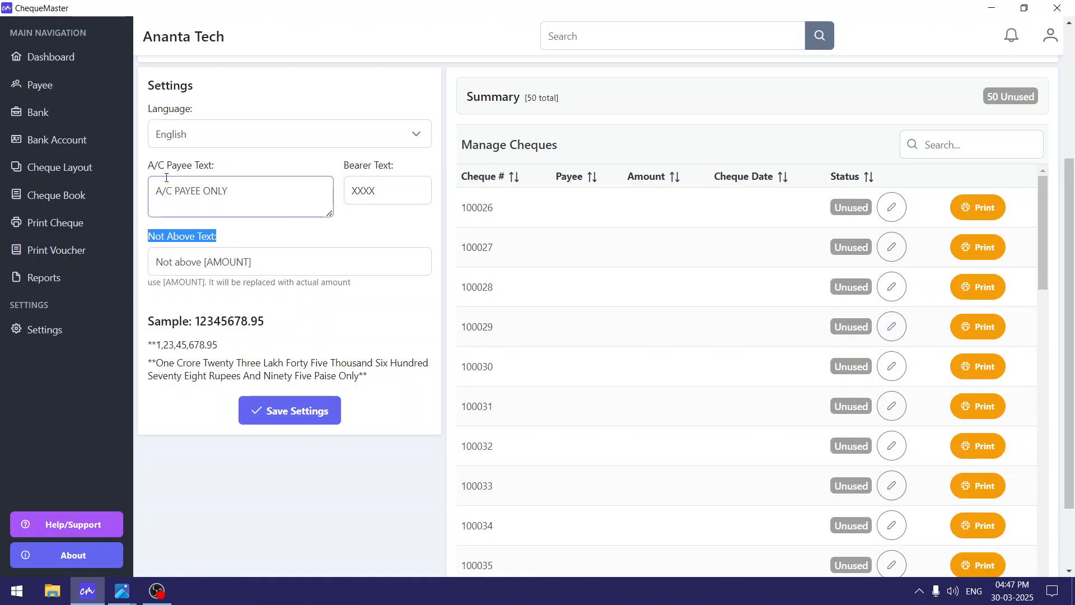
{"action": "left_click_drag", "start_coordinate": [149, 165], "coordinate": [331, 185]}
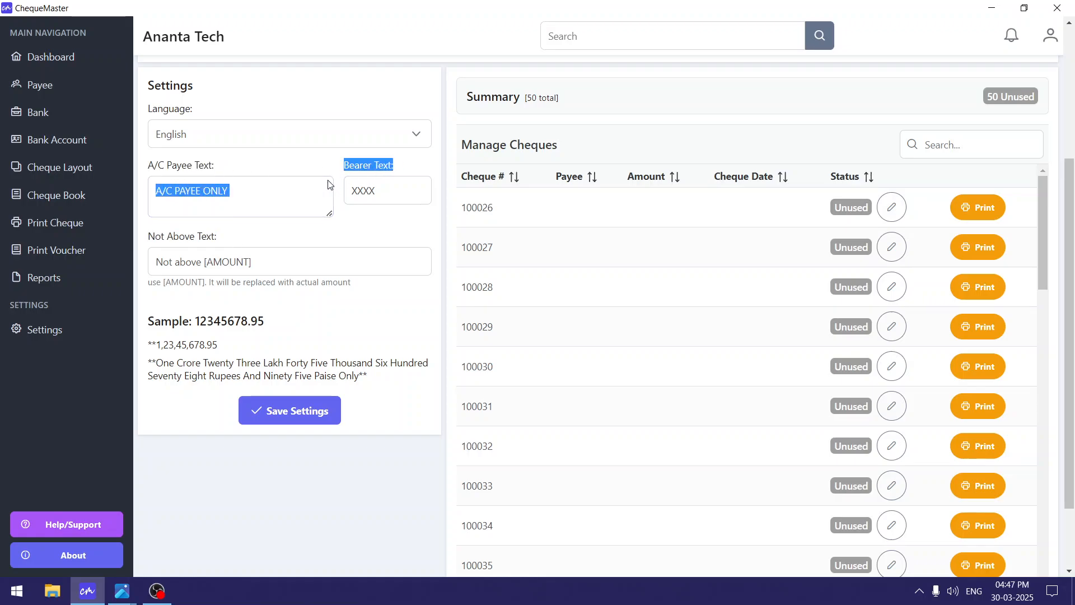
{"action": "scroll", "coordinate": [340, 306], "scroll_direction": "up", "scroll_amount": 1}
{"action": "scroll", "coordinate": [340, 306], "scroll_direction": "up", "scroll_amount": 5}
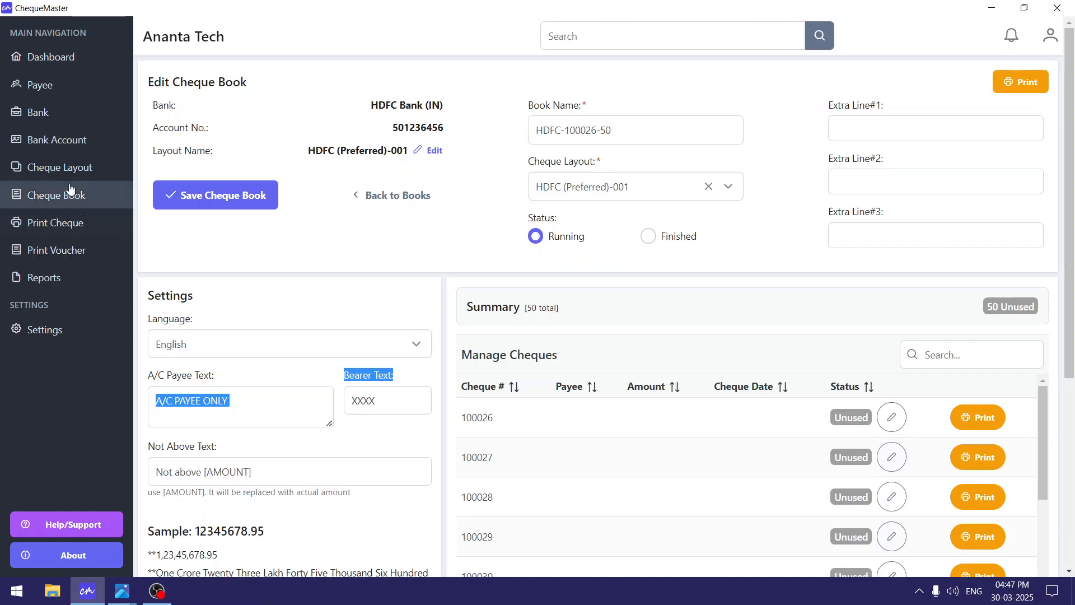
Add the Ac Pay (Text only) element and position A/C_Pay just below the Preferred logo.
{"action": "left_click", "coordinate": [435, 150]}
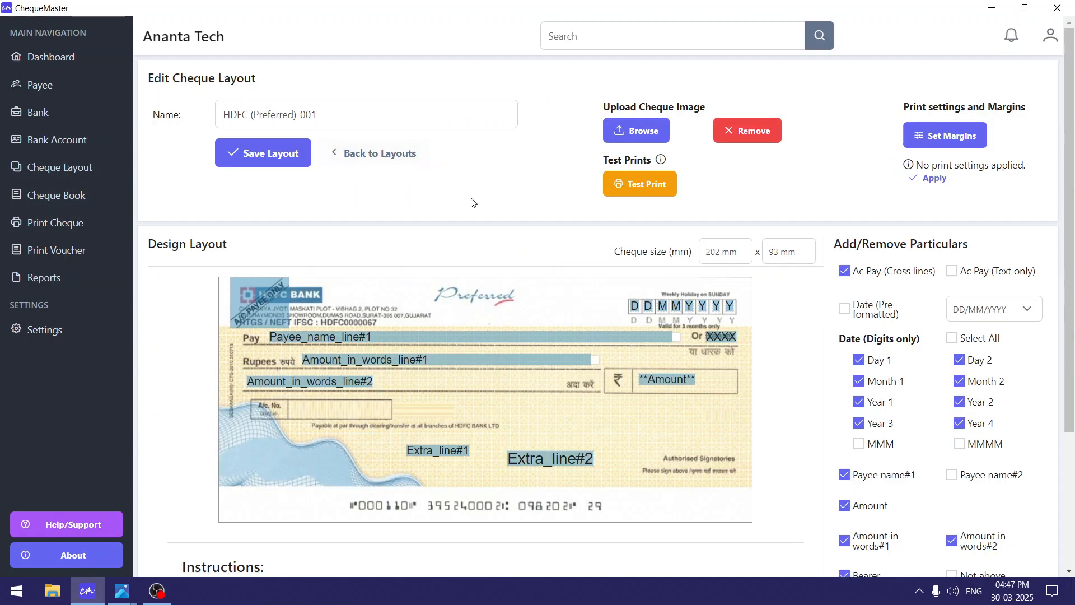
{"action": "scroll", "coordinate": [528, 211], "scroll_direction": "down", "scroll_amount": 3}
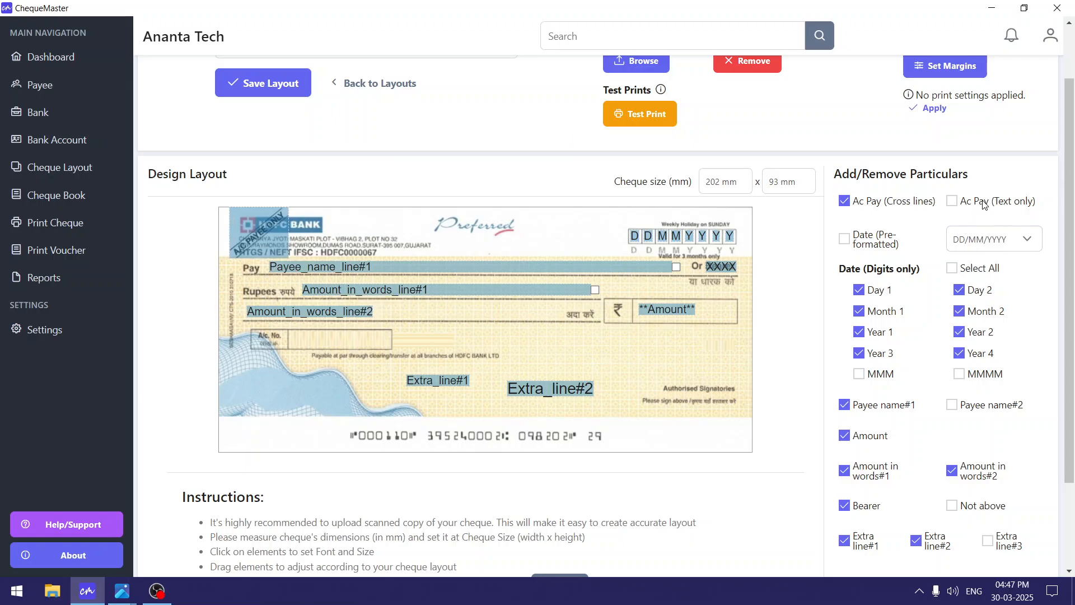
{"action": "left_click", "coordinate": [1006, 204]}
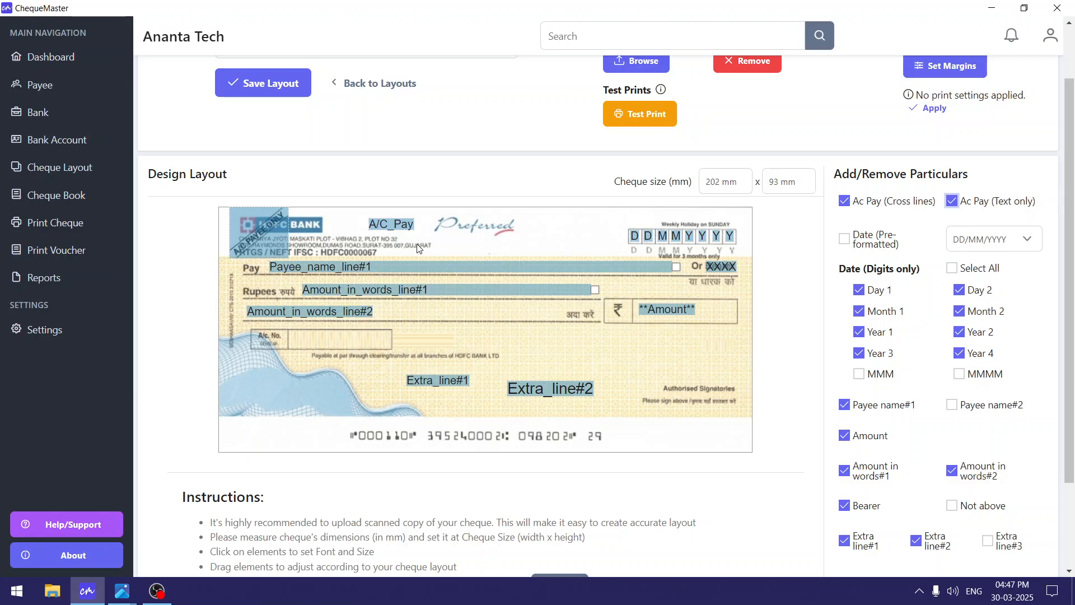
{"action": "left_click_drag", "start_coordinate": [403, 226], "coordinate": [487, 244]}
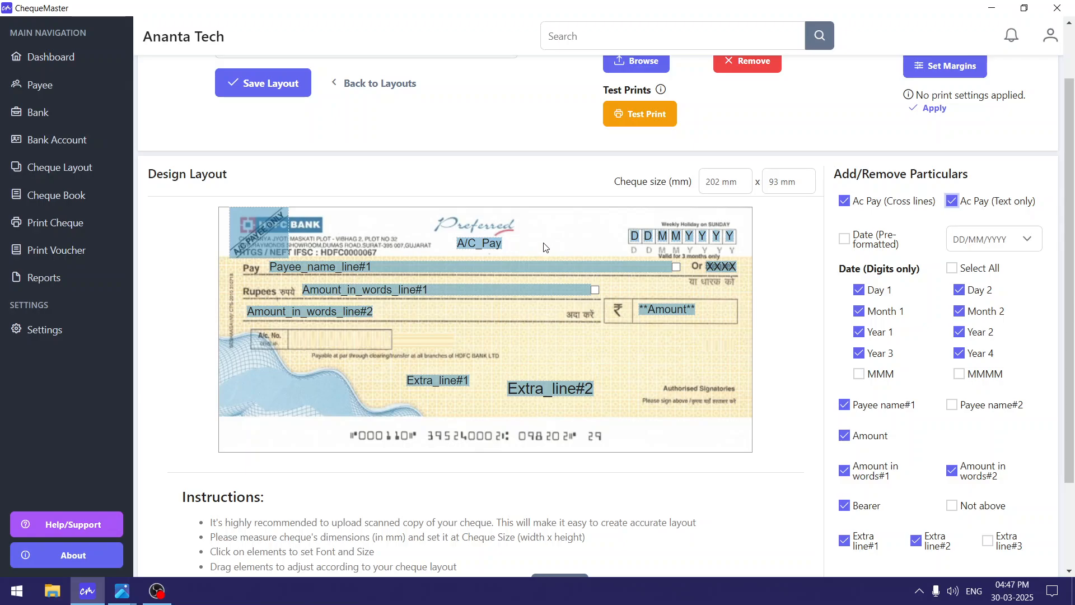
{"action": "left_click_drag", "start_coordinate": [467, 251], "coordinate": [472, 252]}
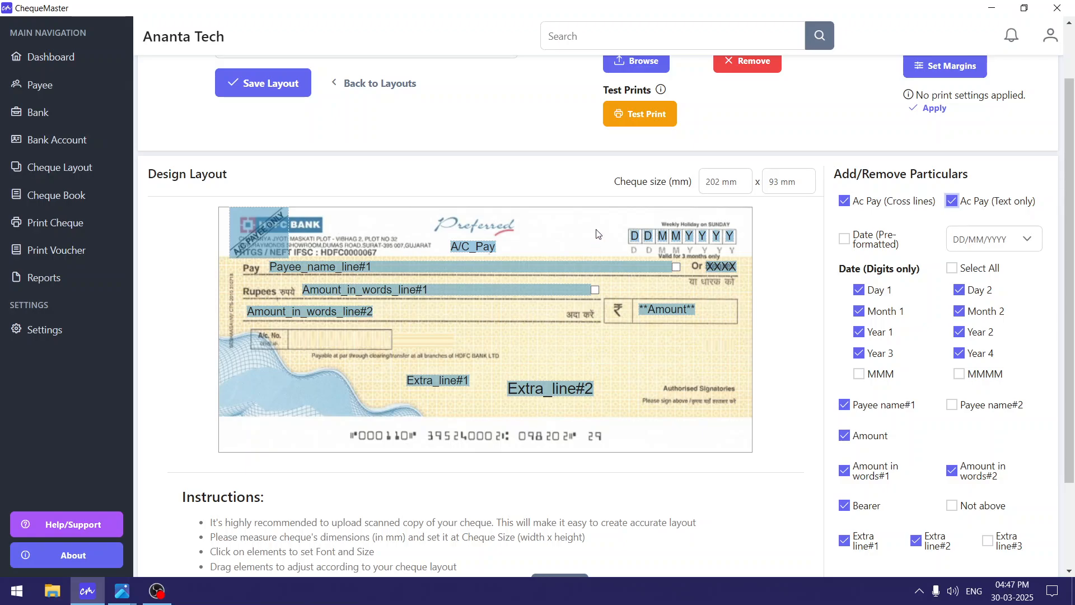
{"action": "scroll", "coordinate": [598, 227], "scroll_direction": "down", "scroll_amount": 1}
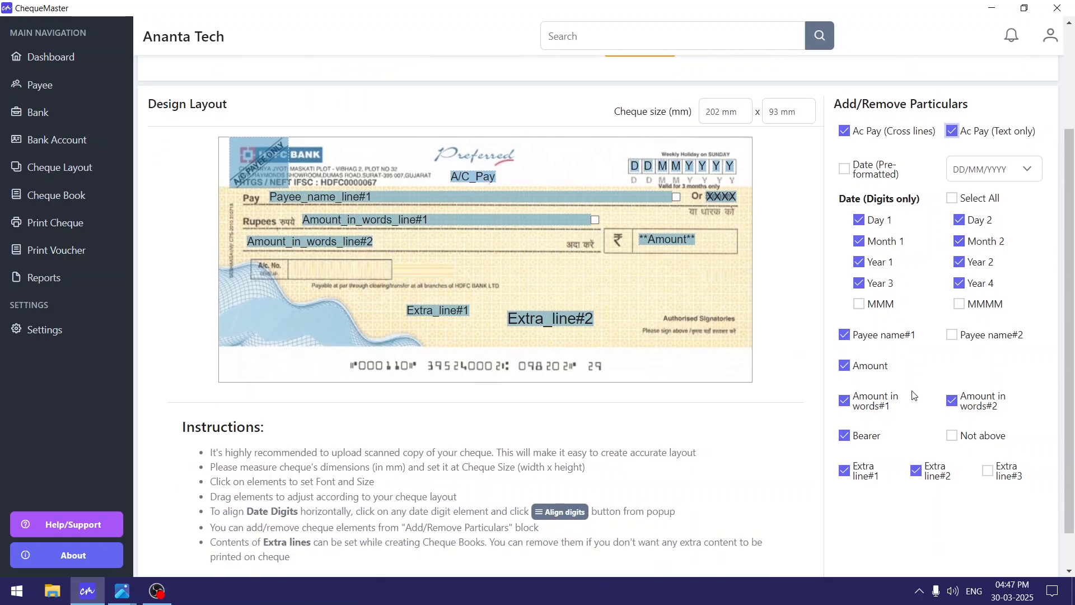
Add the Not above amount line and place it near the cheque's bottom centre.
{"action": "left_click", "coordinate": [954, 440]}
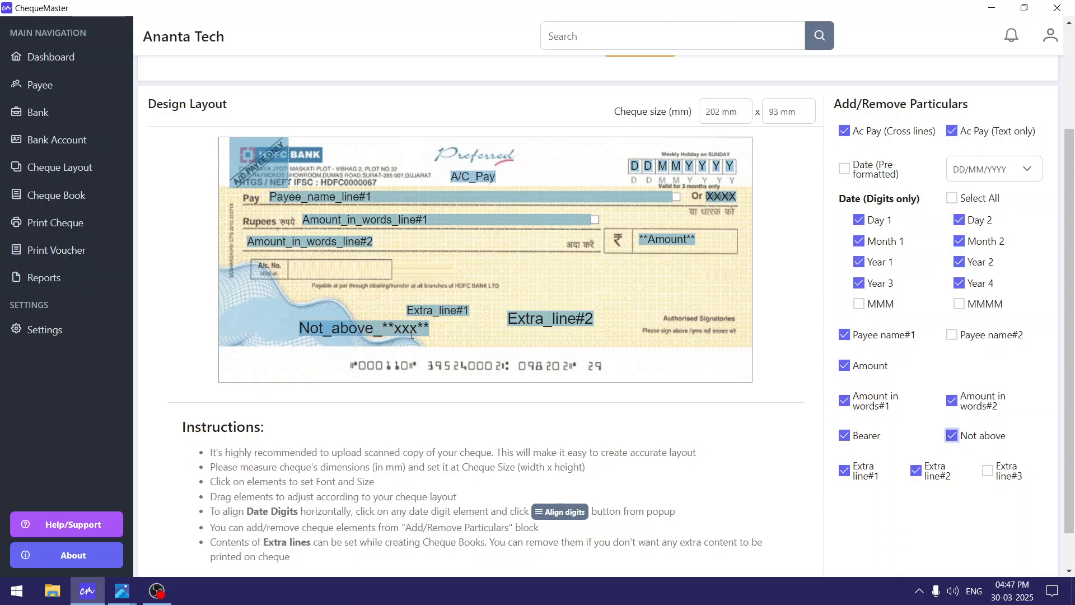
{"action": "left_click_drag", "start_coordinate": [409, 332], "coordinate": [537, 342]}
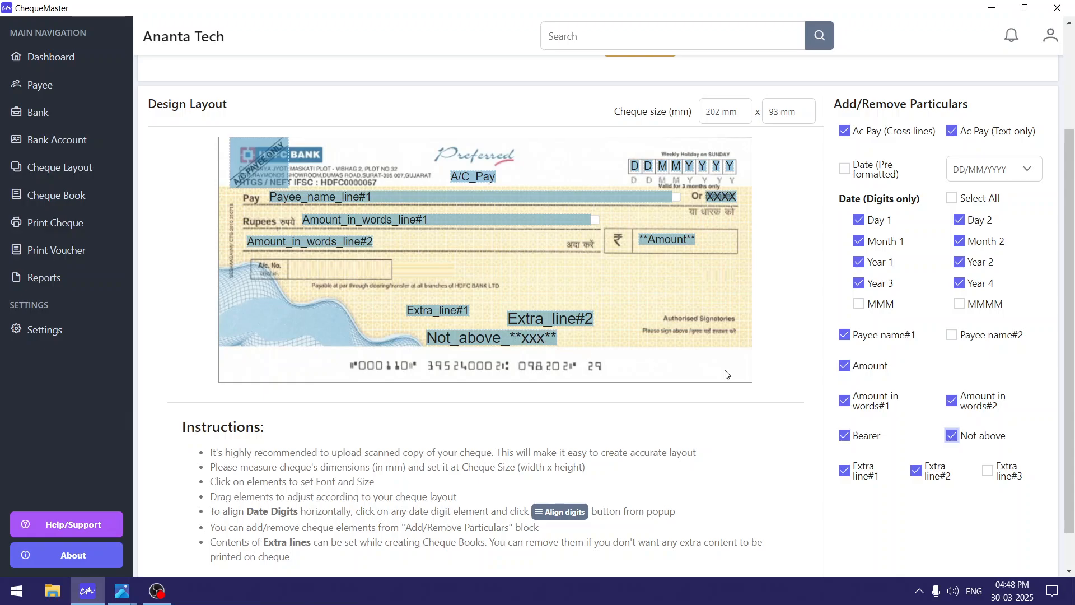
{"action": "left_click", "coordinate": [460, 335]}
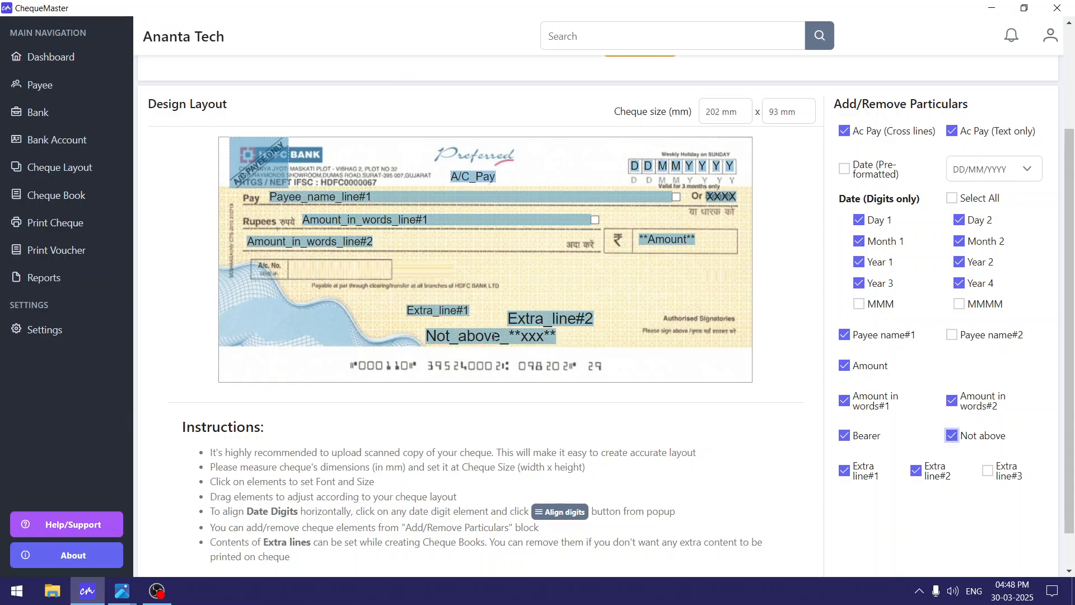
Raise Extra_line#2, nudge Not_above right, and move the XXXX bearer marker slightly.
{"action": "left_click_drag", "start_coordinate": [546, 324], "coordinate": [572, 298]}
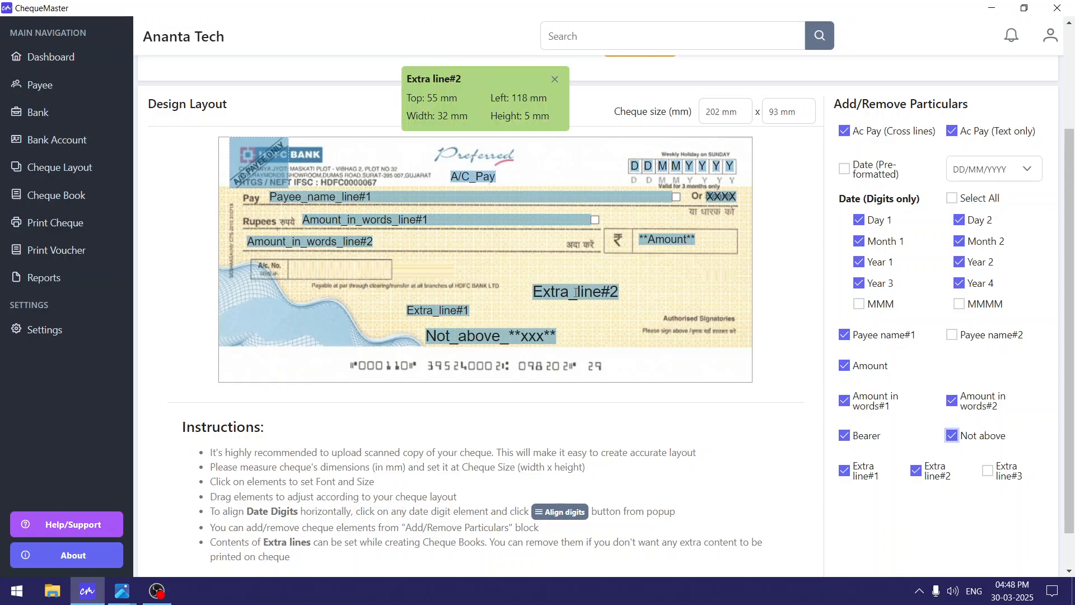
{"action": "left_click_drag", "start_coordinate": [480, 338], "coordinate": [493, 338]}
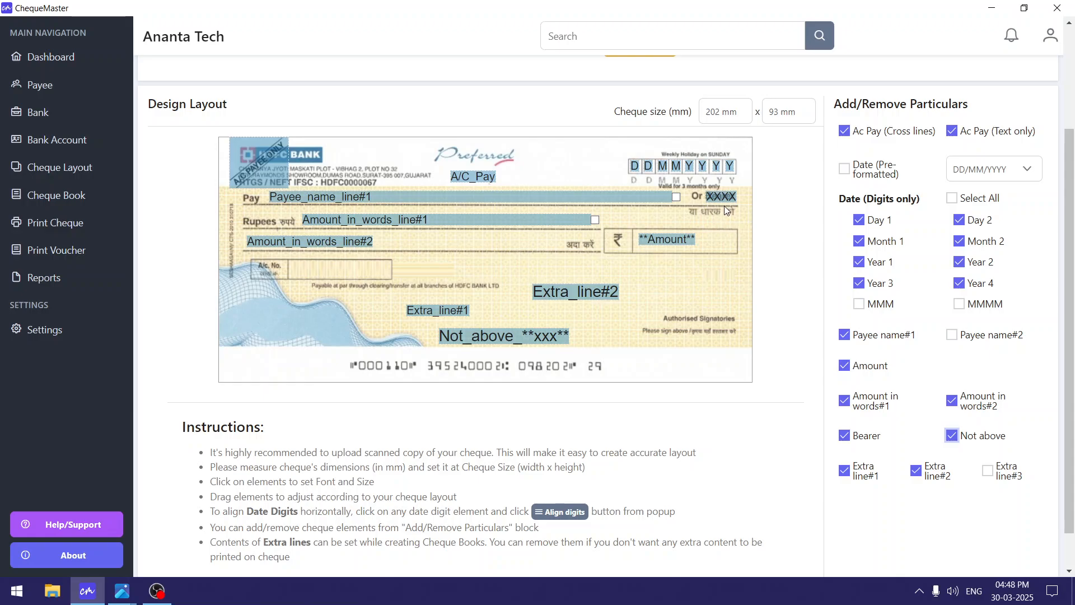
{"action": "mouse_move", "coordinate": [724, 206]}
{"action": "left_mouse_down"}
{"action": "mouse_move", "coordinate": [722, 214]}
{"action": "mouse_move", "coordinate": [726, 196]}
{"action": "mouse_move", "coordinate": [726, 217]}
{"action": "mouse_move", "coordinate": [724, 197]}
{"action": "left_mouse_up"}
{"action": "scroll", "coordinate": [263, 168], "scroll_direction": "up", "scroll_amount": 1}
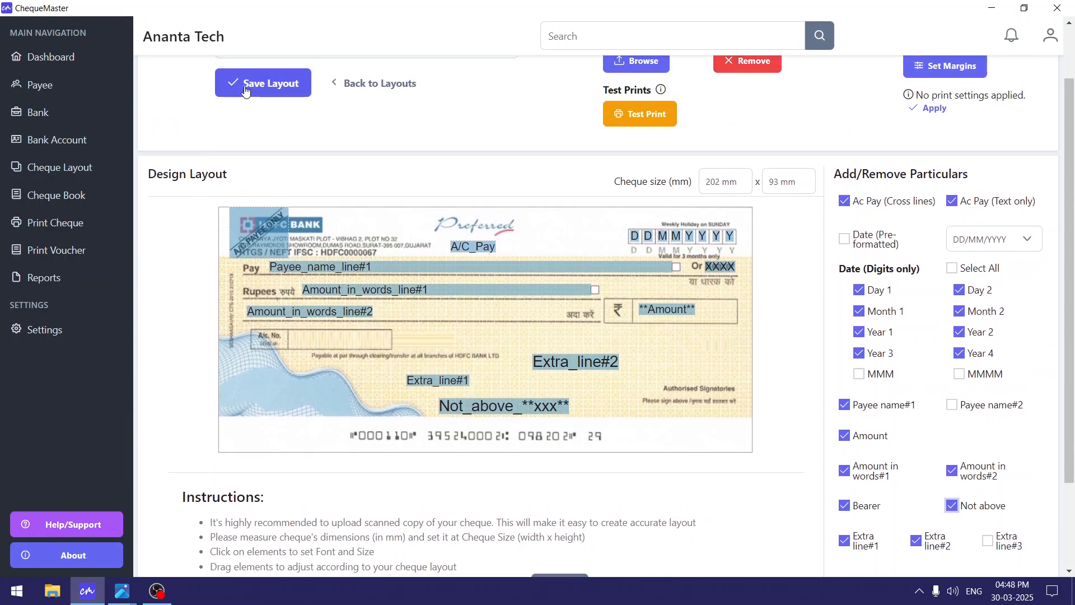
Save the layout and reopen the HDFC-100026-50 cheque book's settings.
{"action": "left_click", "coordinate": [263, 77]}
{"action": "left_click", "coordinate": [87, 196]}
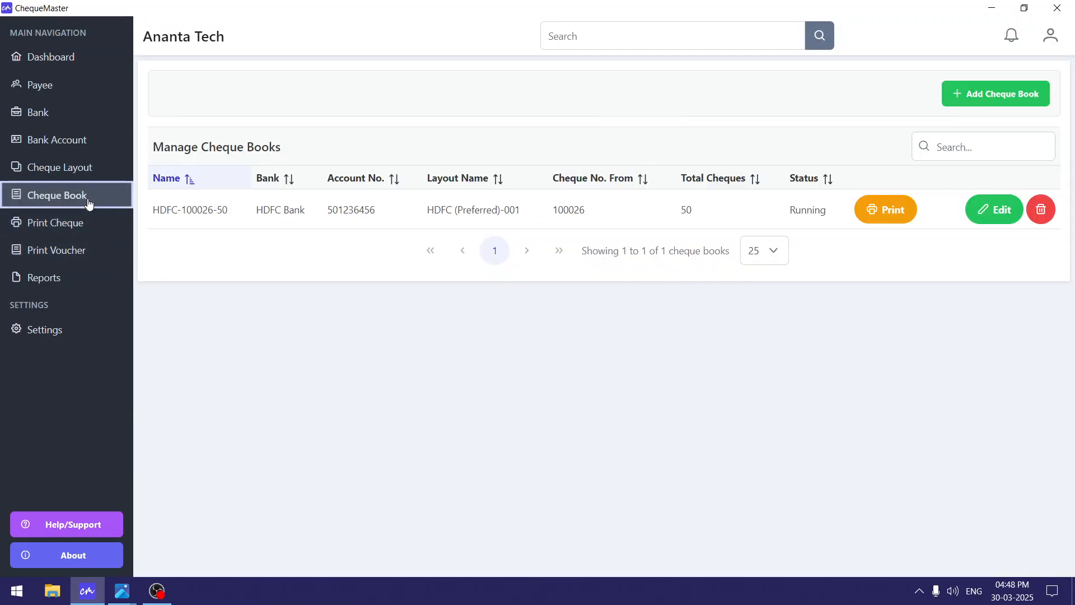
{"action": "left_click", "coordinate": [986, 219]}
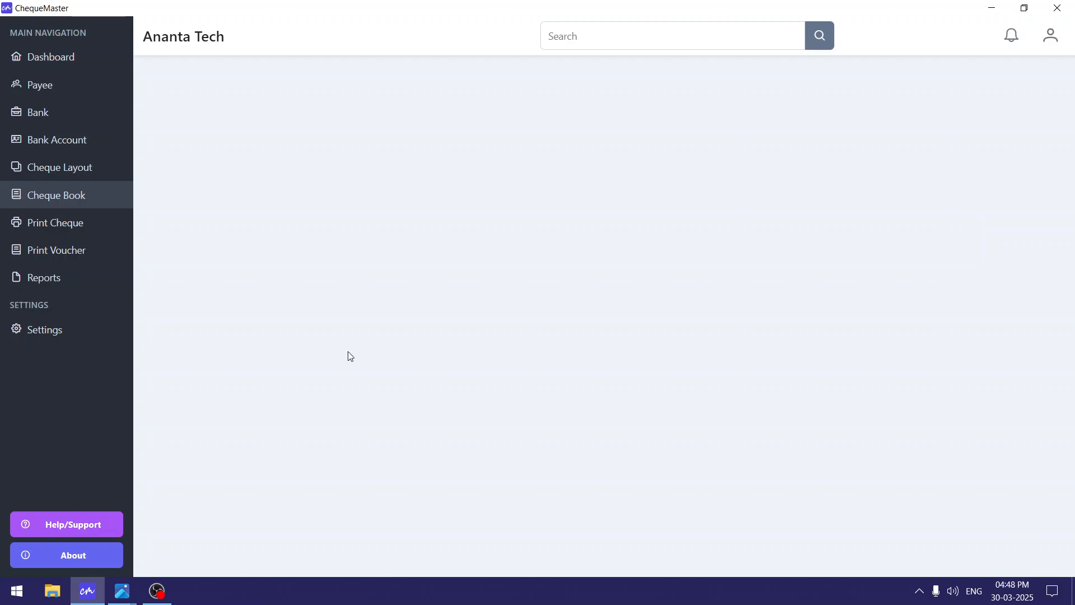
{"action": "scroll", "coordinate": [347, 291], "scroll_direction": "down", "scroll_amount": 5}
{"action": "scroll", "coordinate": [345, 305], "scroll_direction": "up", "scroll_amount": 1}
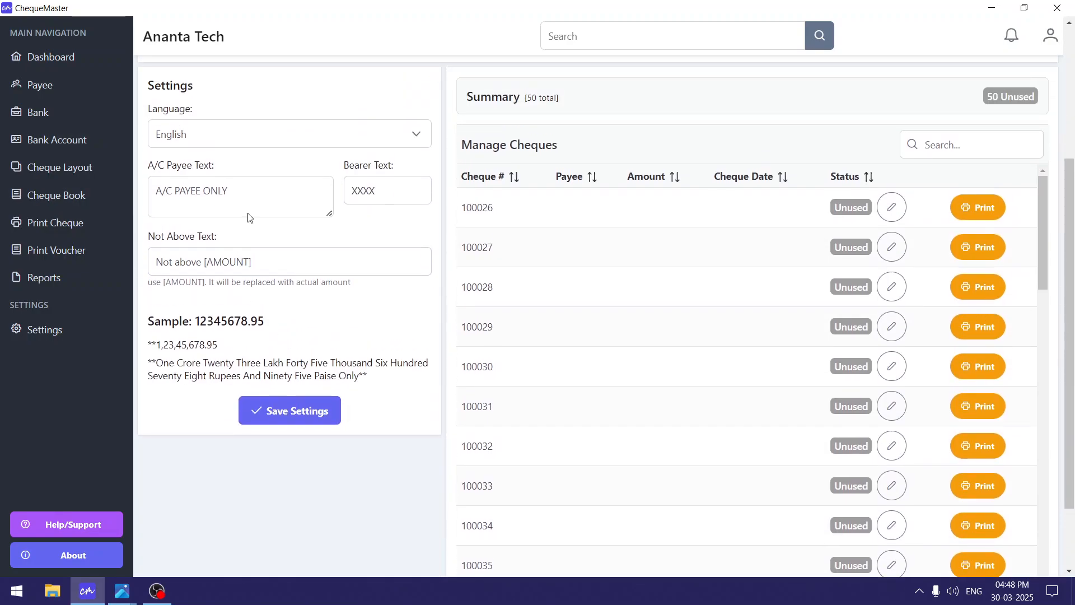
{"action": "left_click_drag", "start_coordinate": [230, 191], "coordinate": [135, 184]}
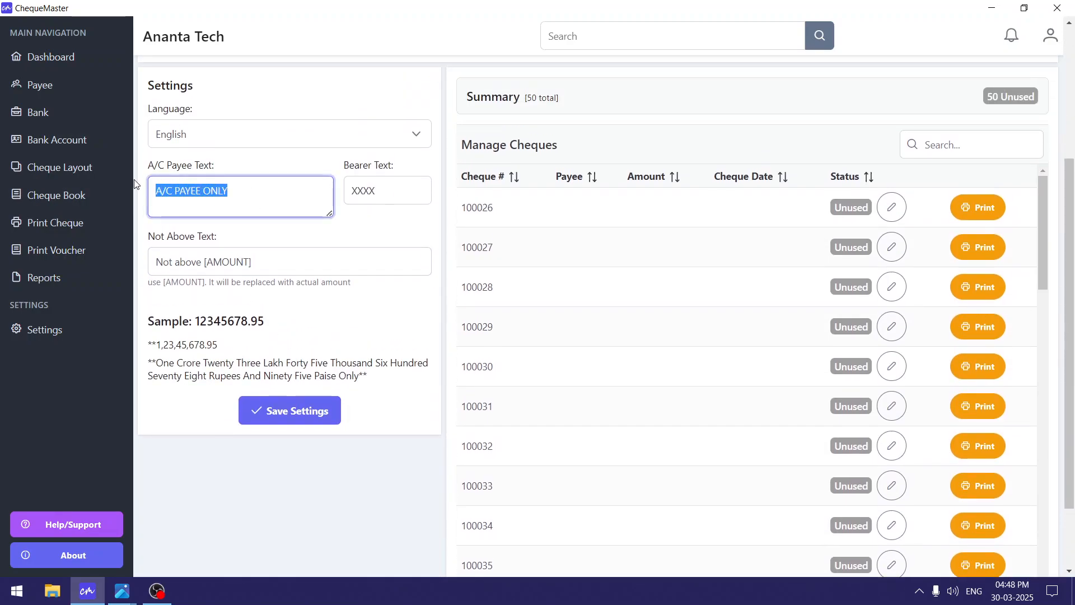
{"action": "left_click", "coordinate": [258, 201]}
{"action": "left_click_drag", "start_coordinate": [230, 193], "coordinate": [166, 176]}
{"action": "left_click", "coordinate": [280, 204]}
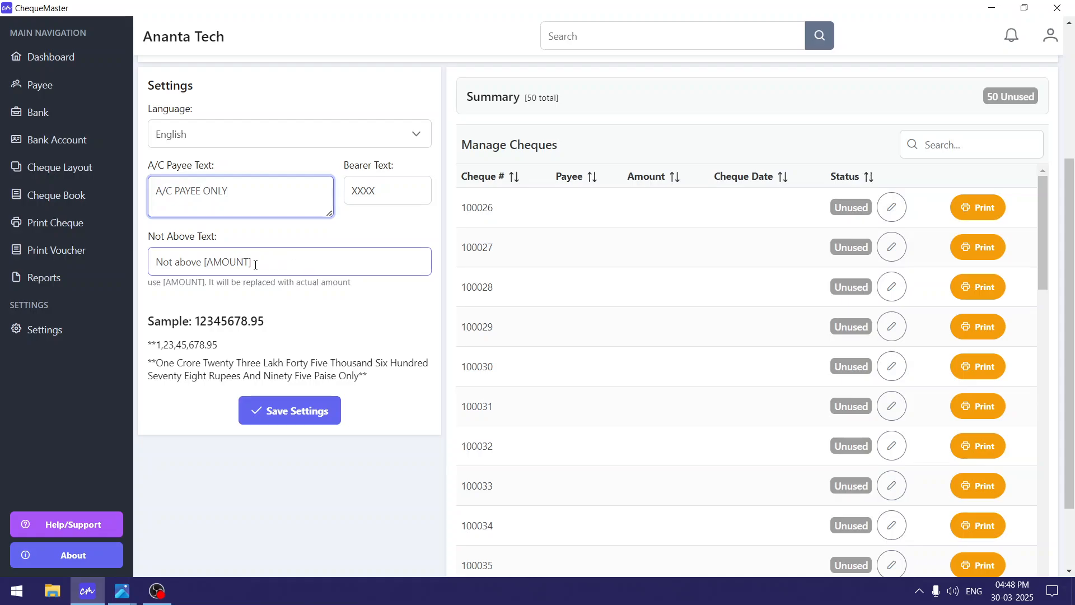
Move the [AMOUNT] placeholder from the start to after 'Not above' in the Not Above text.
{"action": "left_click", "coordinate": [200, 261]}
{"action": "left_click_drag", "start_coordinate": [200, 261], "coordinate": [143, 262]}
{"action": "left_click_drag", "start_coordinate": [300, 261], "coordinate": [203, 273]}
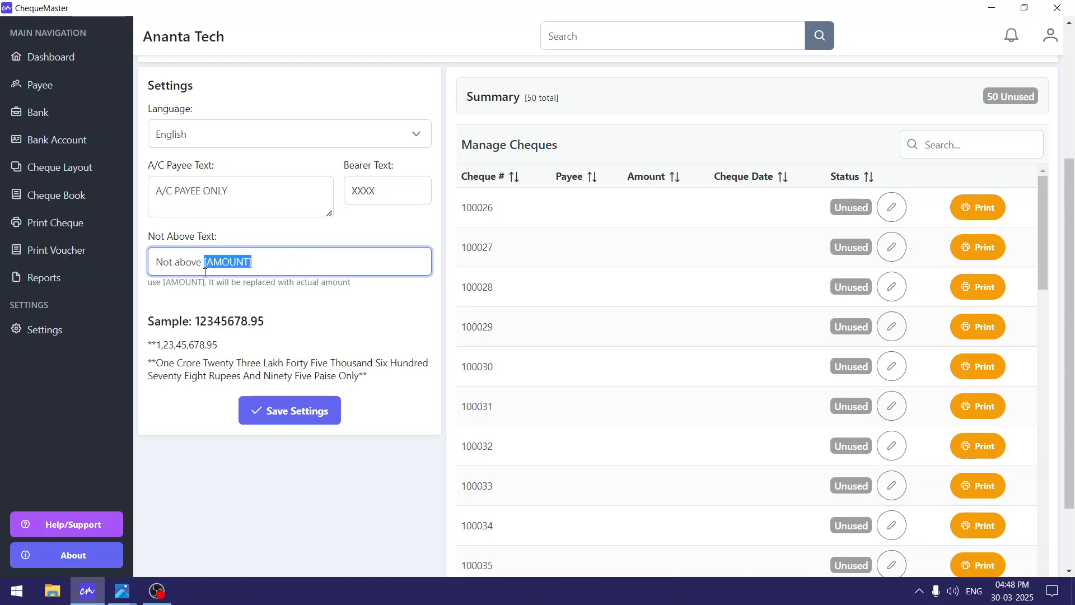
{"action": "left_click_drag", "start_coordinate": [266, 264], "coordinate": [178, 271]}
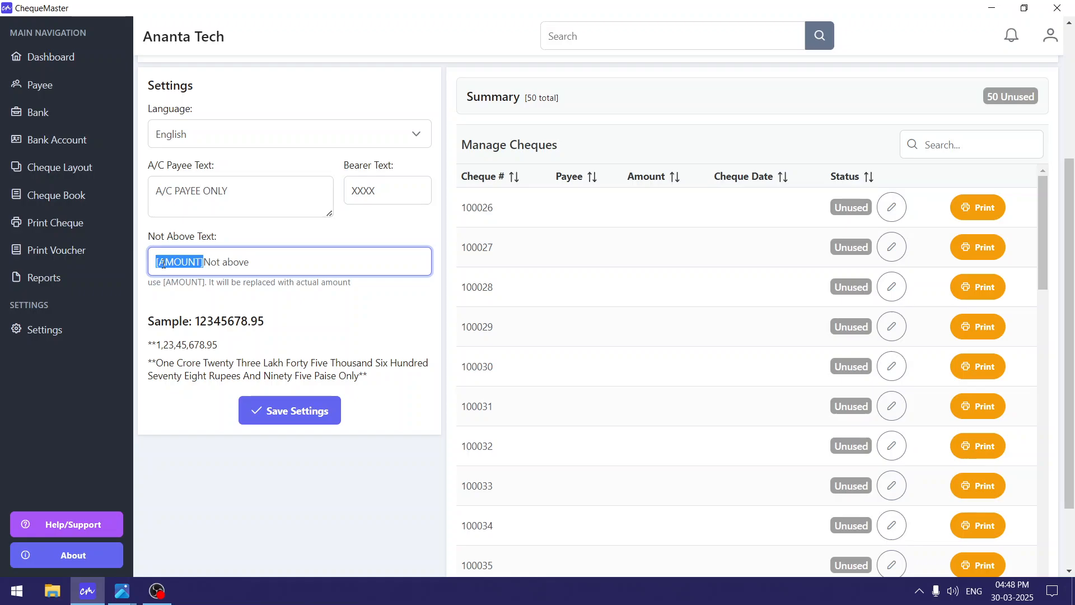
{"action": "left_click", "coordinate": [206, 265]}
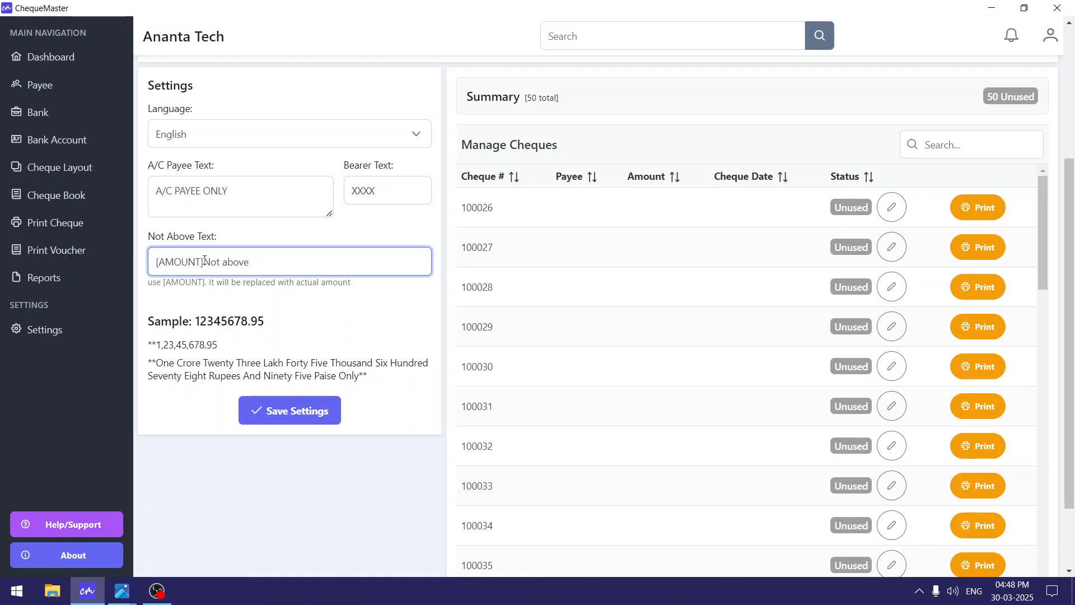
{"action": "left_click_drag", "start_coordinate": [205, 261], "coordinate": [140, 267]}
{"action": "key", "text": "ctrl+c"}
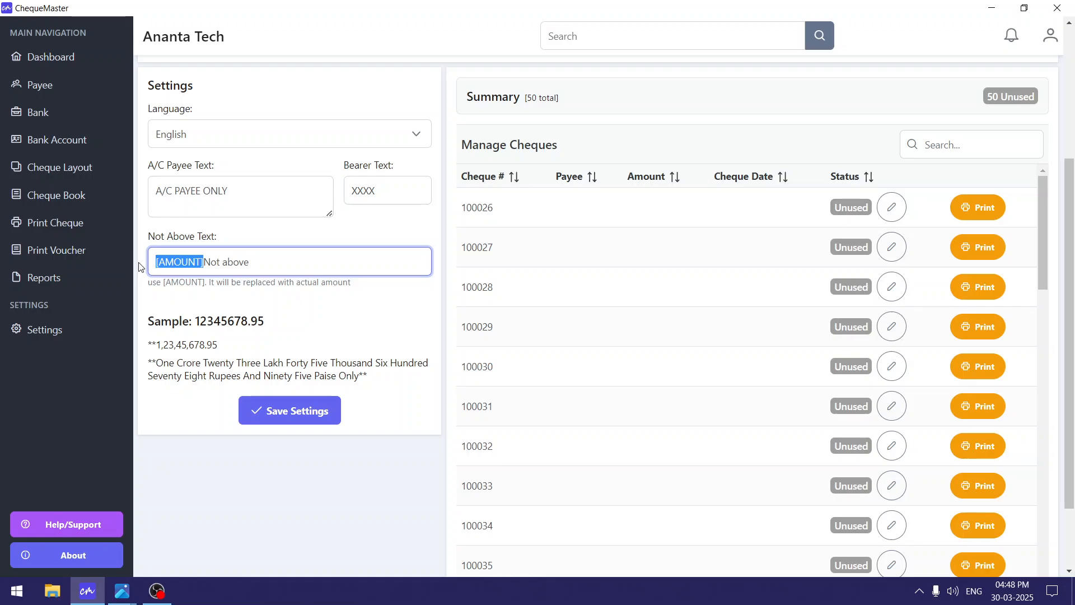
{"action": "key", "text": "BackSpace"}
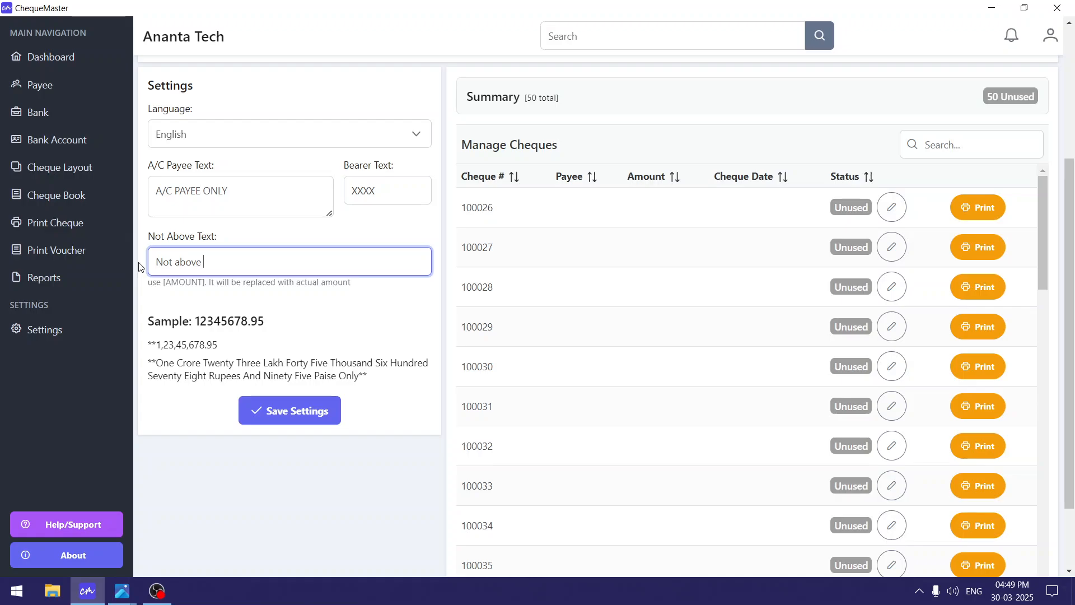
{"action": "key", "text": "ctrl+v"}
Review the resulting 'Not above [AMOUNT]' text and the cheque book summary.
{"action": "double_click", "coordinate": [169, 262]}
{"action": "left_click", "coordinate": [195, 263]}
{"action": "left_click_drag", "start_coordinate": [204, 261], "coordinate": [279, 261]}
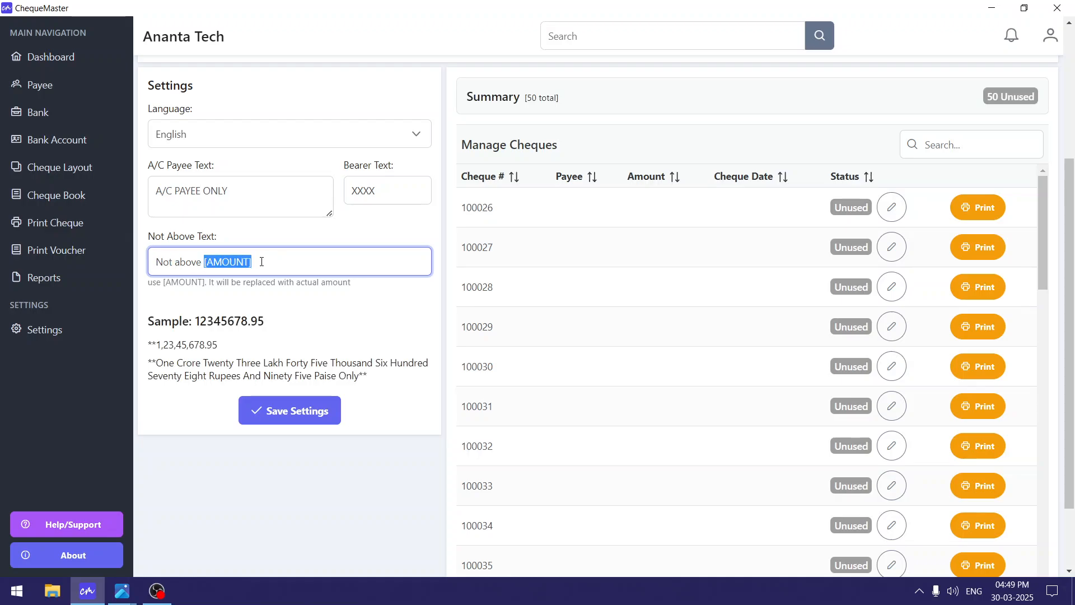
{"action": "left_click", "coordinate": [287, 262]}
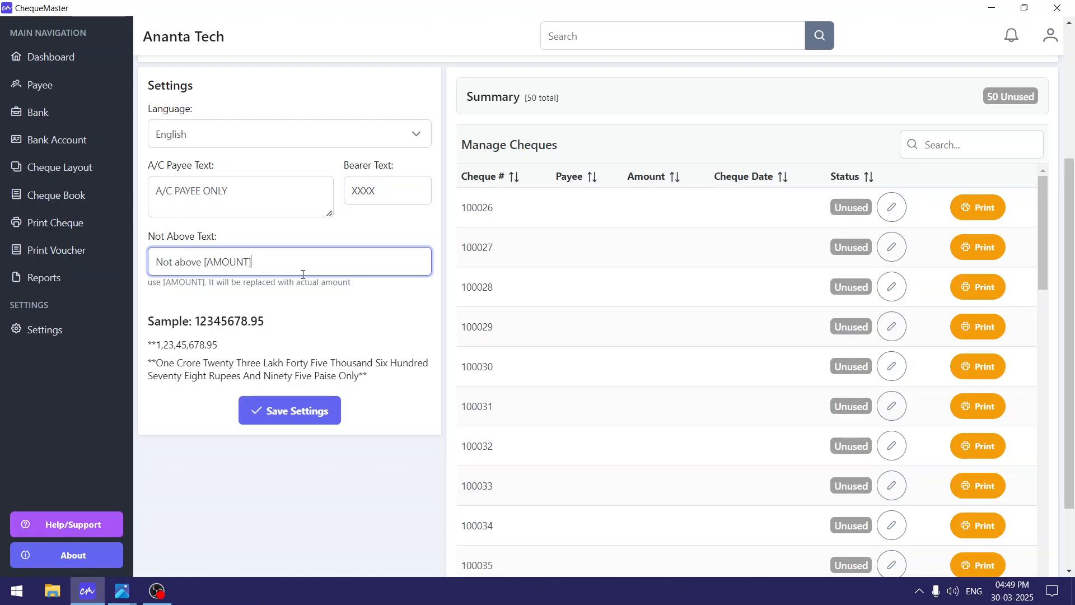
{"action": "left_click_drag", "start_coordinate": [303, 275], "coordinate": [144, 261]}
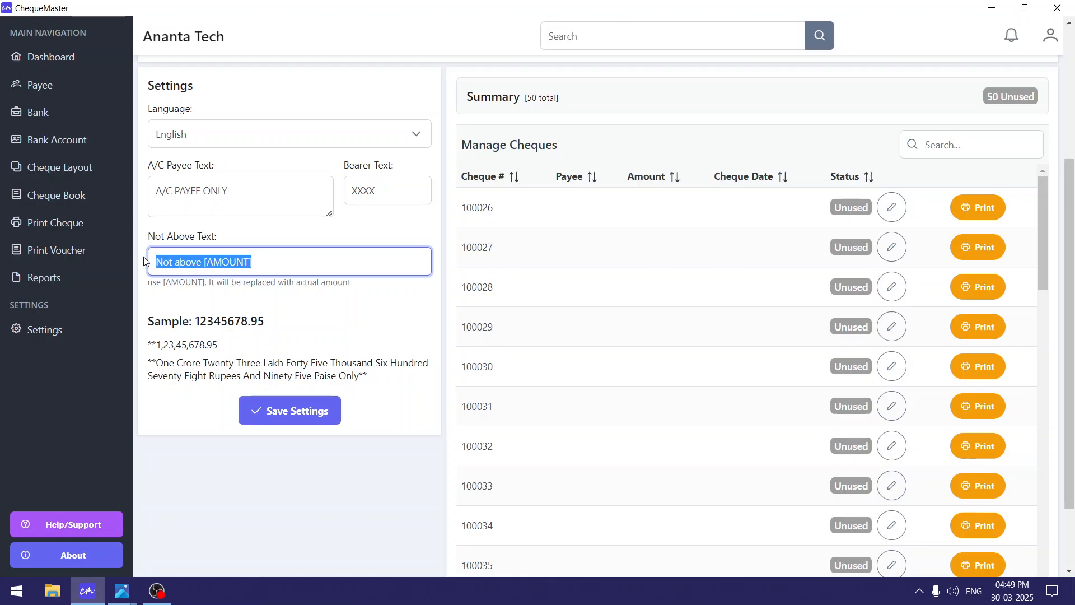
{"action": "left_click", "coordinate": [284, 263]}
{"action": "scroll", "coordinate": [711, 368], "scroll_direction": "up", "scroll_amount": 2}
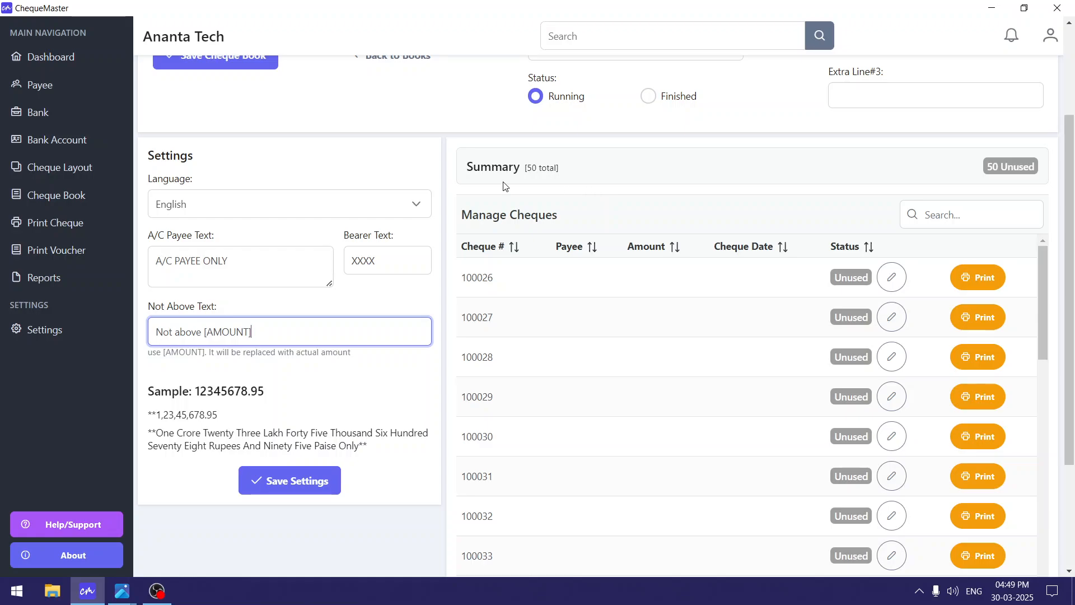
{"action": "left_click_drag", "start_coordinate": [528, 170], "coordinate": [571, 169]}
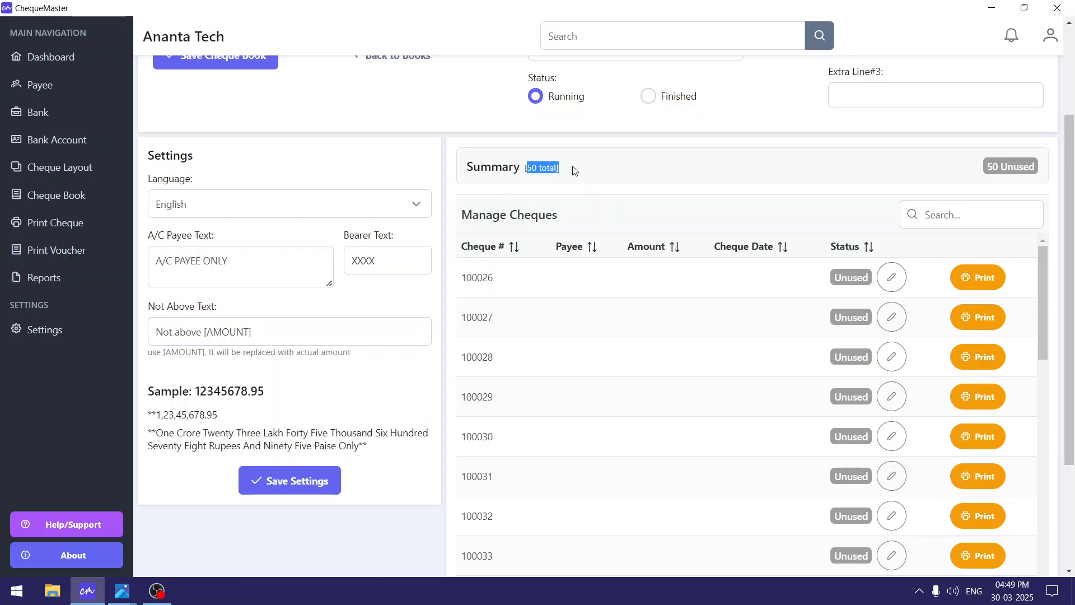
{"action": "left_click", "coordinate": [571, 169]}
{"action": "scroll", "coordinate": [768, 348], "scroll_direction": "down", "scroll_amount": 4}
{"action": "scroll", "coordinate": [768, 348], "scroll_direction": "down", "scroll_amount": 5}
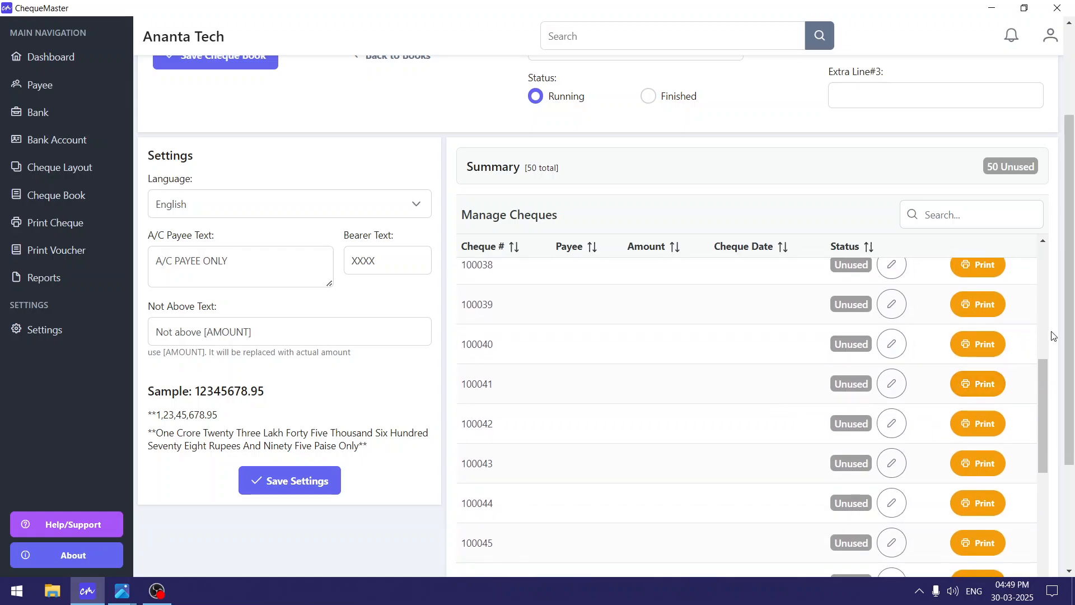
{"action": "scroll", "coordinate": [1057, 331], "scroll_direction": "down", "scroll_amount": 1}
{"action": "scroll", "coordinate": [895, 354], "scroll_direction": "up", "scroll_amount": 8}
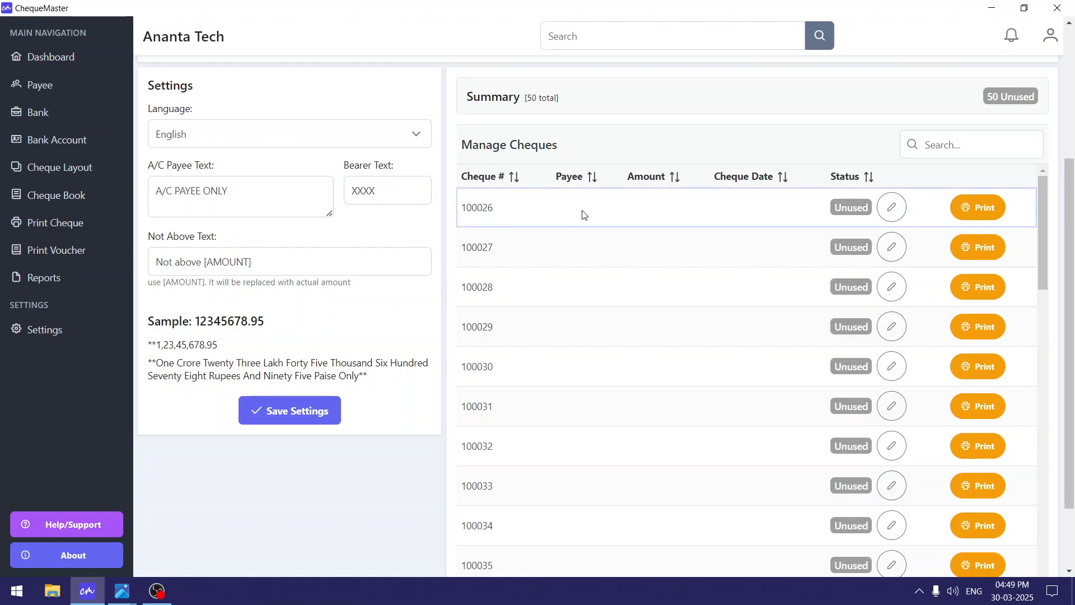
Issue cheque 100026 to Ananta Technologies for an amount of 45212 and save it.
{"action": "left_click", "coordinate": [981, 209]}
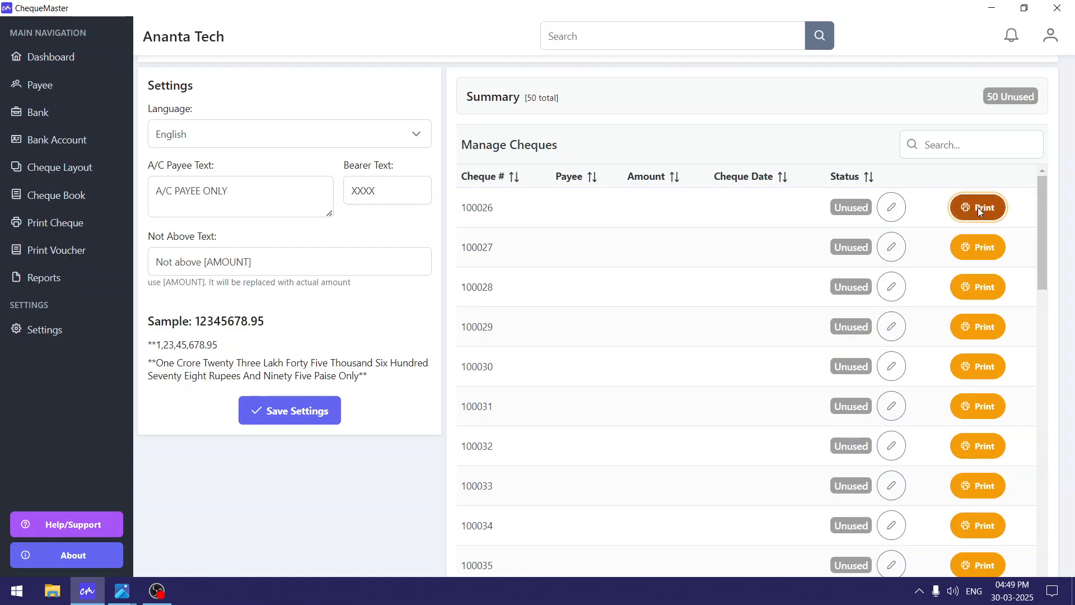
{"action": "left_click", "coordinate": [252, 232]}
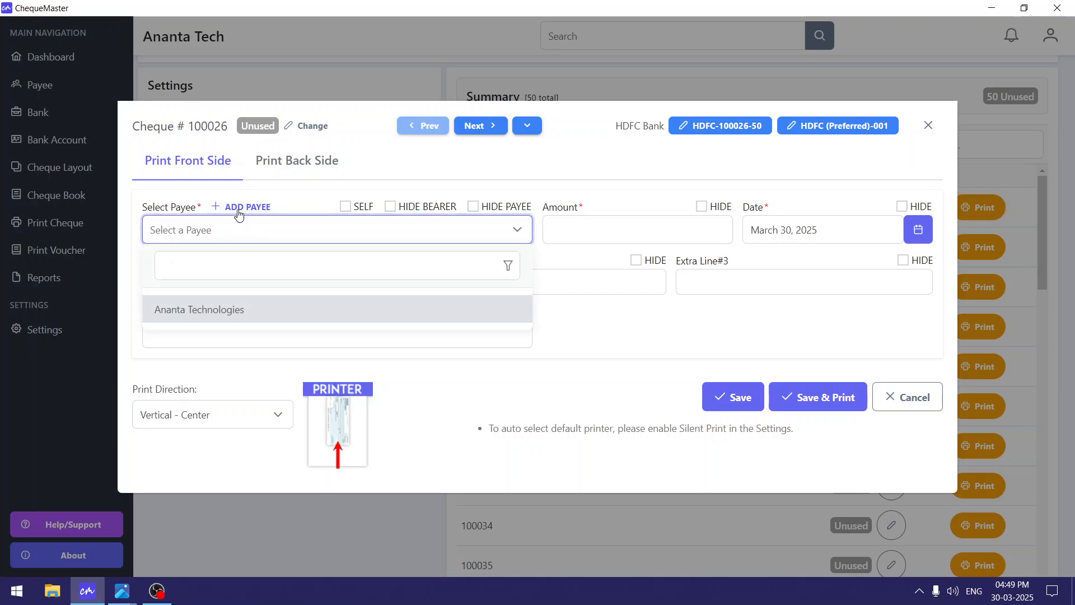
{"action": "left_click", "coordinate": [239, 313]}
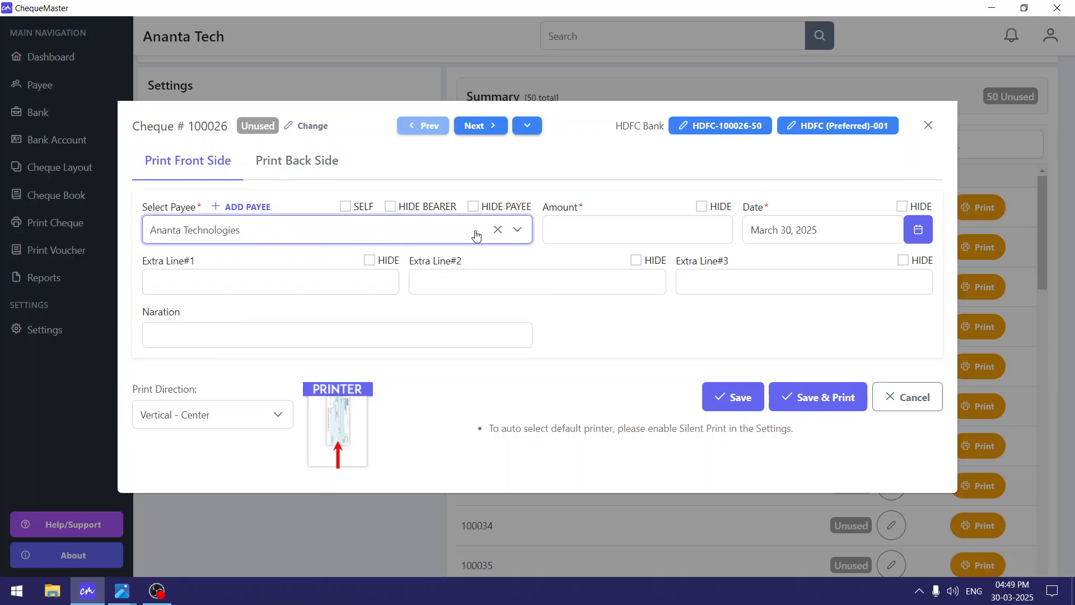
{"action": "left_click", "coordinate": [589, 231]}
{"action": "type", "text": "45212"}
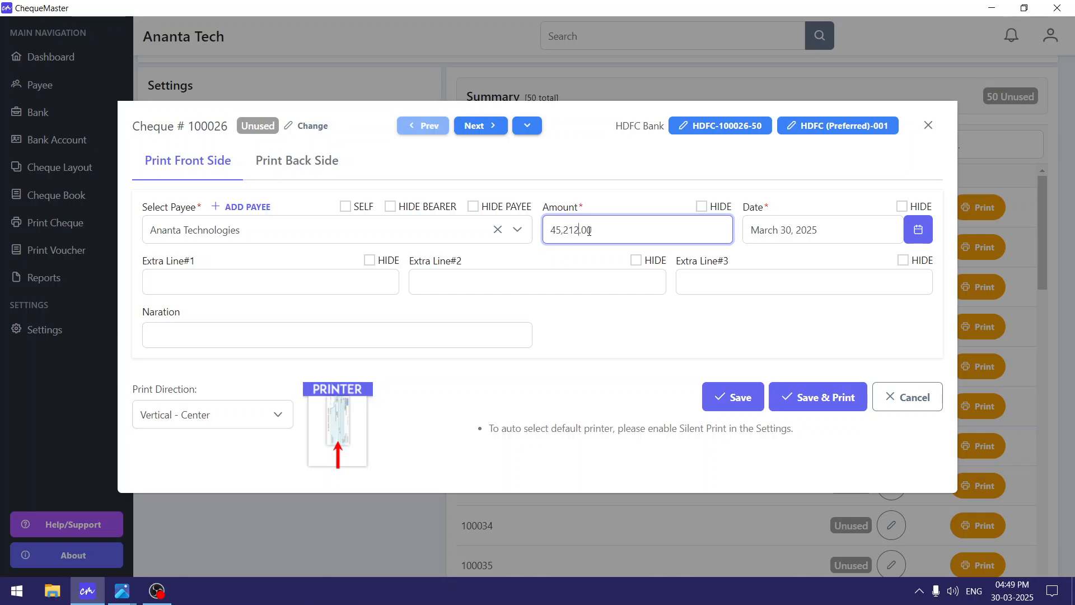
{"action": "left_click", "coordinate": [744, 404]}
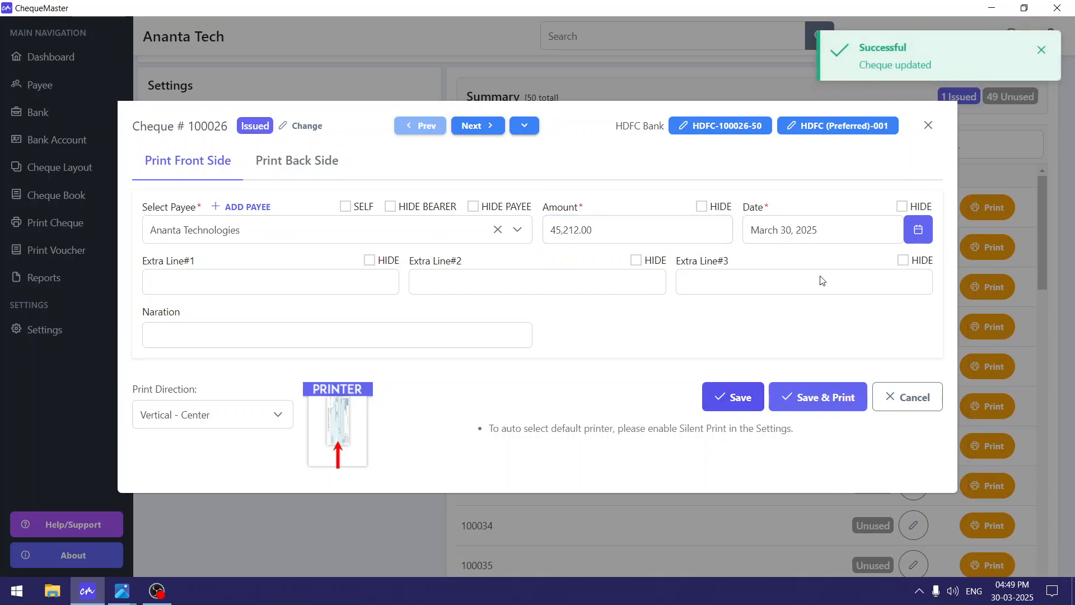
{"action": "left_click", "coordinate": [930, 128]}
Set cheque 100026's status to Cleared, then change it to Returned.
{"action": "left_click_drag", "start_coordinate": [466, 208], "coordinate": [496, 208]}
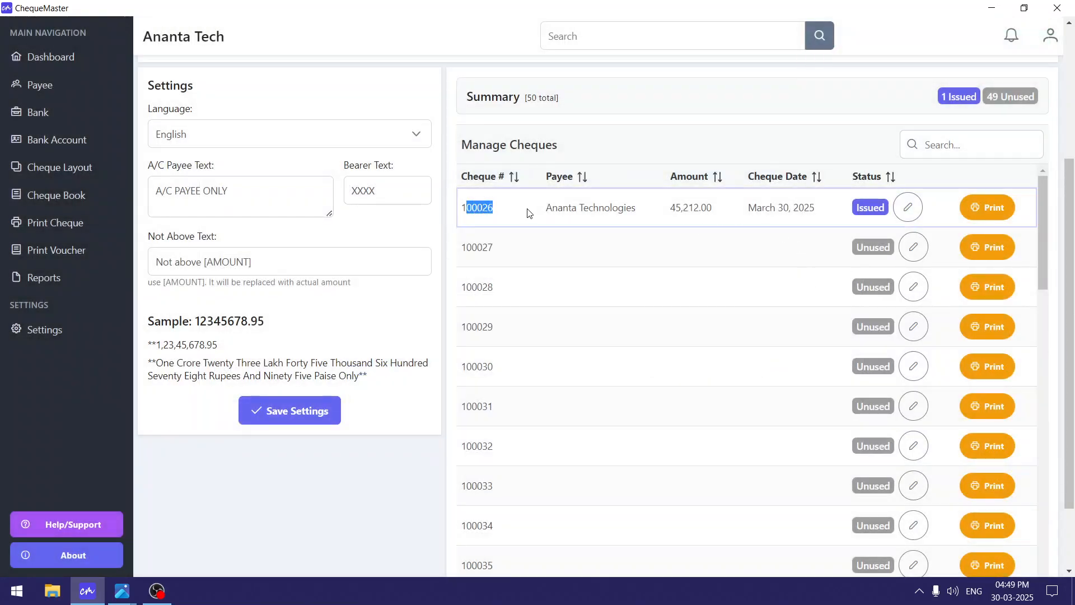
{"action": "left_click_drag", "start_coordinate": [569, 208], "coordinate": [707, 207]}
{"action": "left_click", "coordinate": [872, 208]}
{"action": "left_click", "coordinate": [908, 207]}
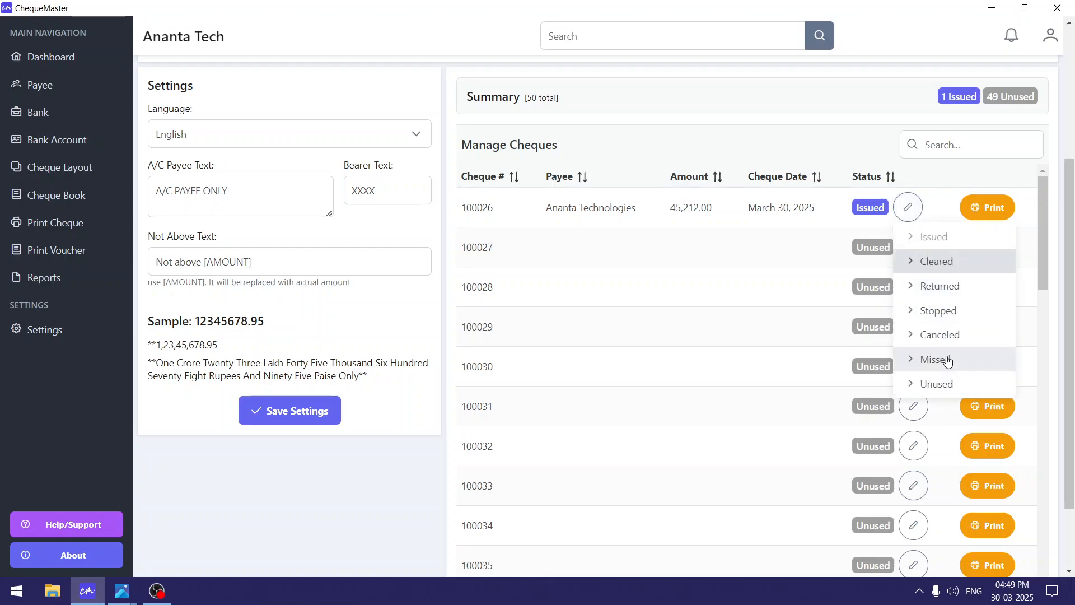
{"action": "left_click", "coordinate": [952, 267]}
{"action": "left_click", "coordinate": [912, 209]}
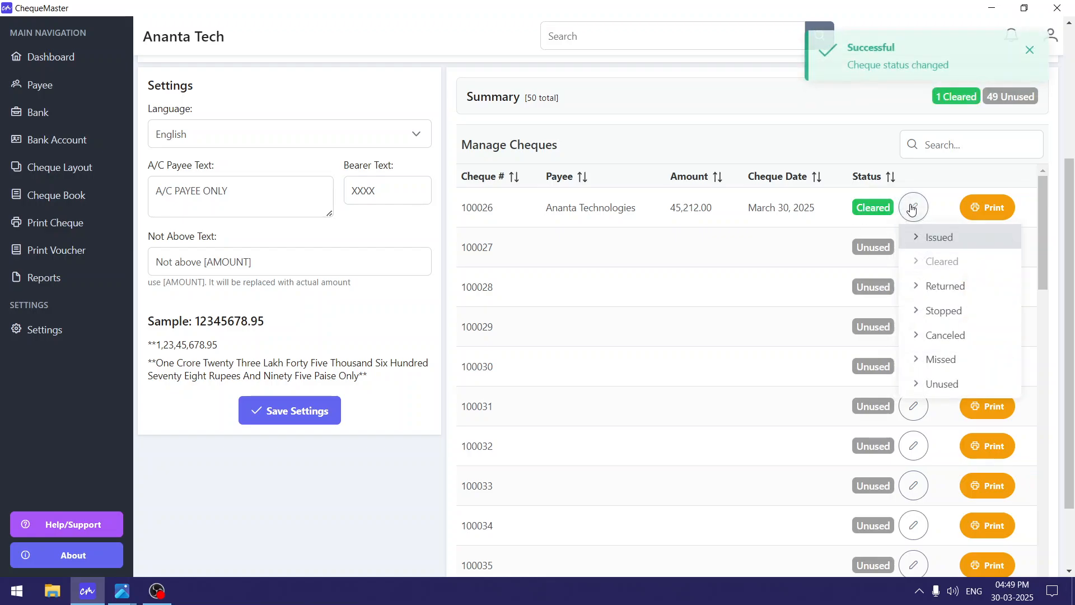
{"action": "left_click", "coordinate": [946, 286]}
Mark cheque 100027 as Canceled and cheque 100028 as Missed.
{"action": "left_click", "coordinate": [913, 208]}
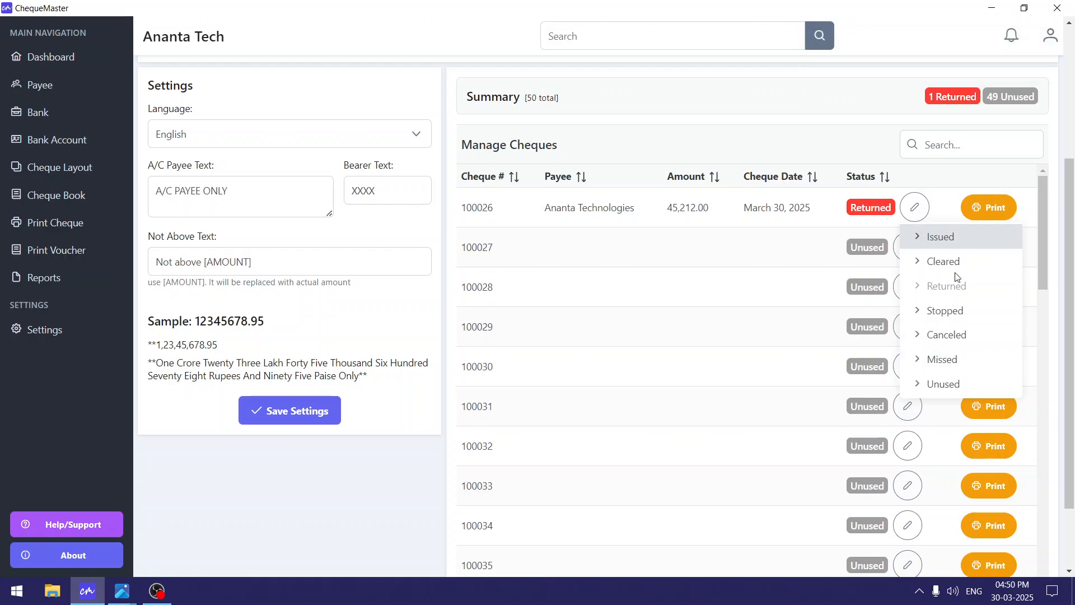
{"action": "left_click", "coordinate": [868, 247]}
{"action": "left_click", "coordinate": [908, 247]}
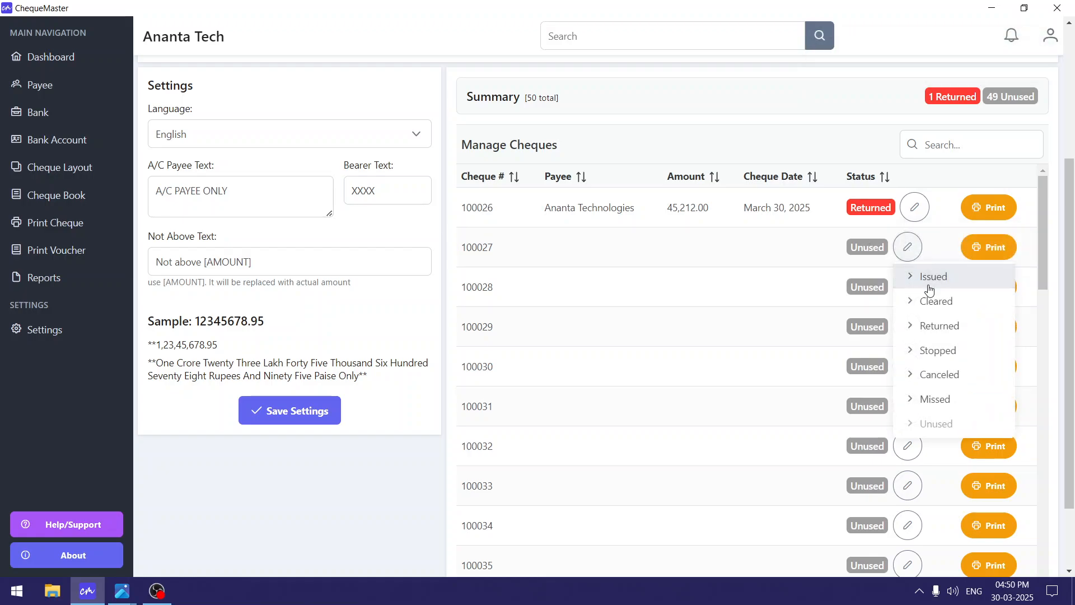
{"action": "left_click", "coordinate": [958, 376]}
{"action": "left_click", "coordinate": [908, 287]}
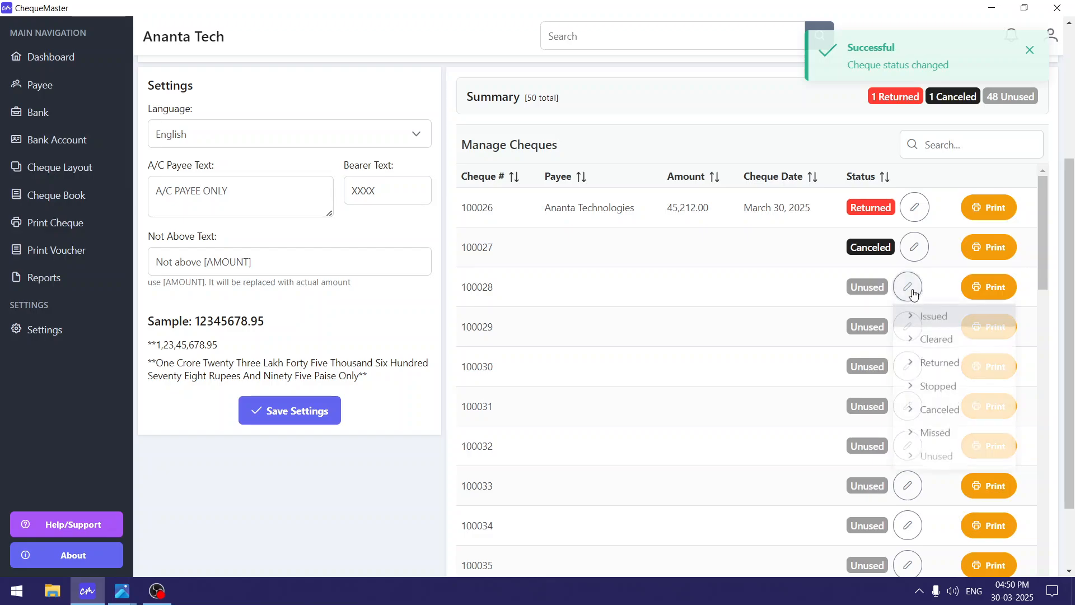
{"action": "left_click", "coordinate": [944, 446]}
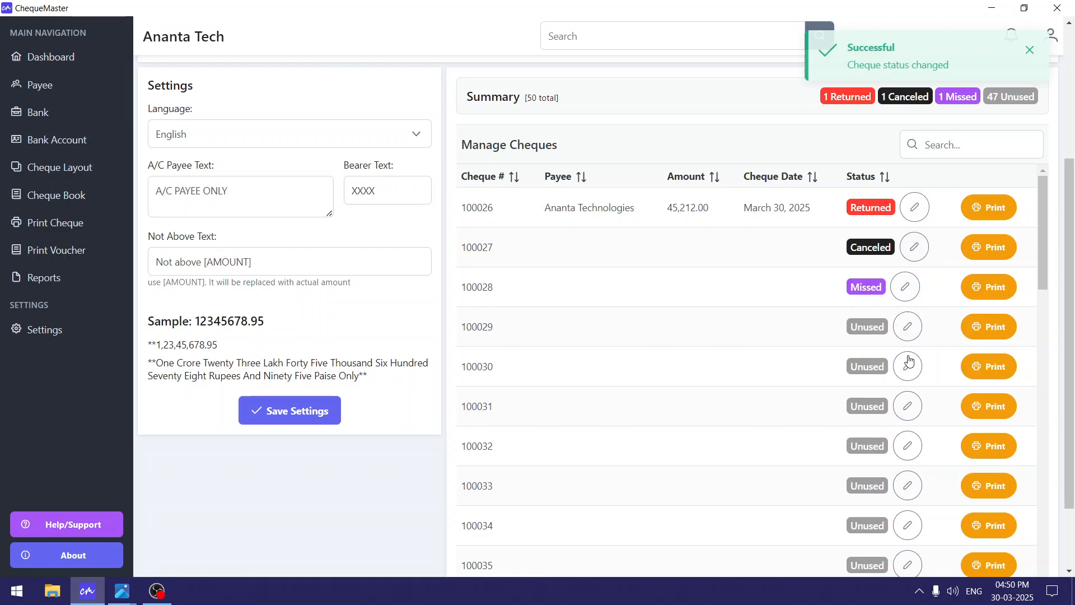
{"action": "left_click", "coordinate": [913, 208]}
Review the summary's status counts, including the Missed and Unused totals.
{"action": "scroll", "coordinate": [792, 338], "scroll_direction": "up", "scroll_amount": 1}
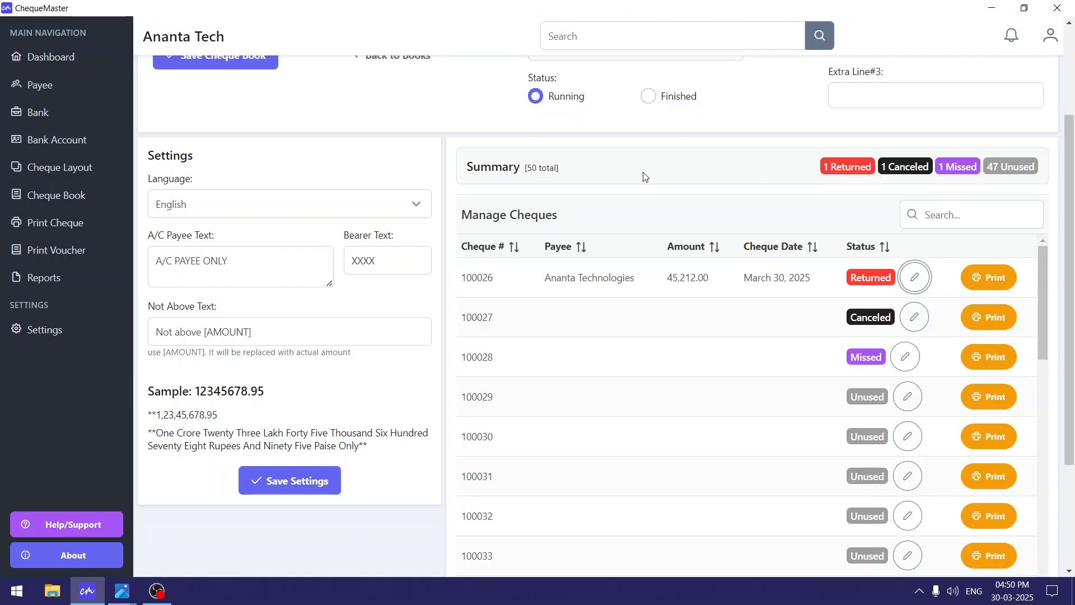
{"action": "left_click_drag", "start_coordinate": [707, 178], "coordinate": [899, 168]}
{"action": "left_click", "coordinate": [829, 169]}
{"action": "left_click_drag", "start_coordinate": [977, 168], "coordinate": [939, 168]}
{"action": "left_click_drag", "start_coordinate": [1021, 166], "coordinate": [977, 167]}
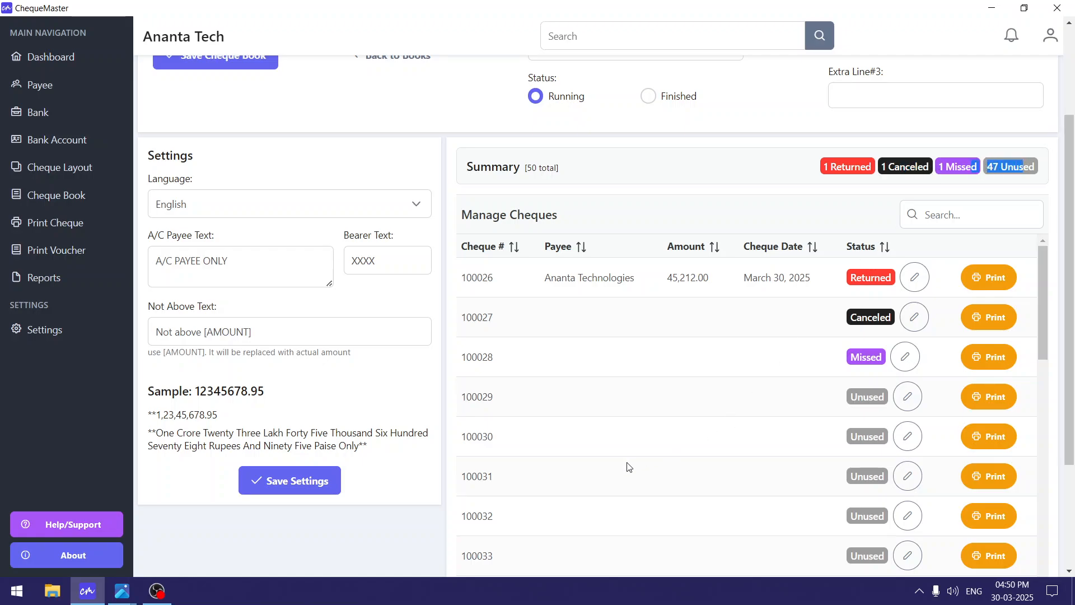
{"action": "scroll", "coordinate": [629, 467], "scroll_direction": "down", "scroll_amount": 5}
{"action": "left_click_drag", "start_coordinate": [1045, 387], "coordinate": [1062, 555]}
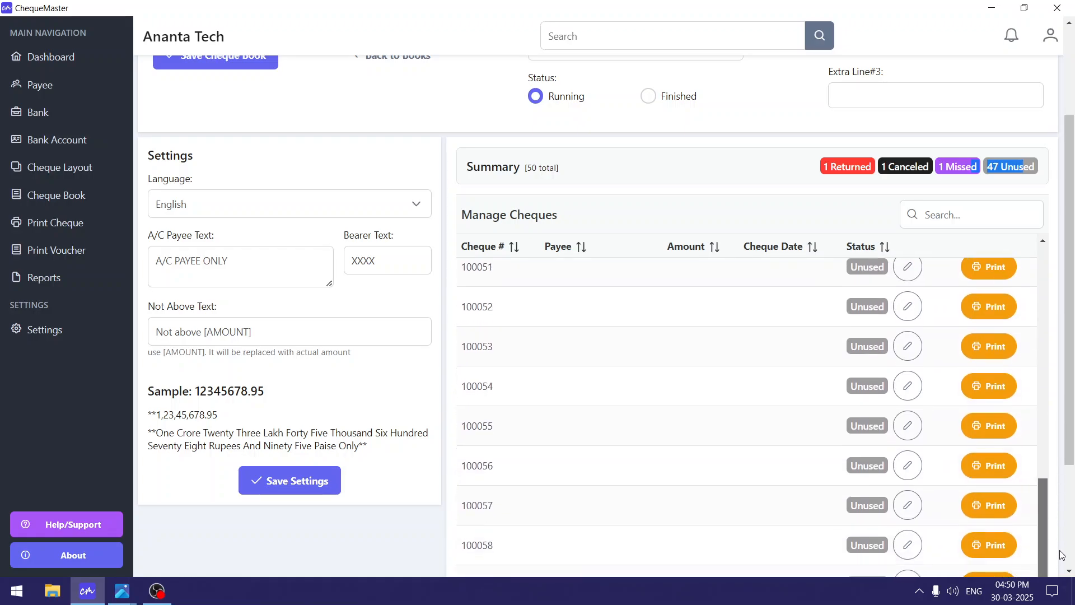
{"action": "scroll", "coordinate": [1030, 448], "scroll_direction": "up", "scroll_amount": 9}
{"action": "scroll", "coordinate": [1025, 224], "scroll_direction": "up", "scroll_amount": 3}
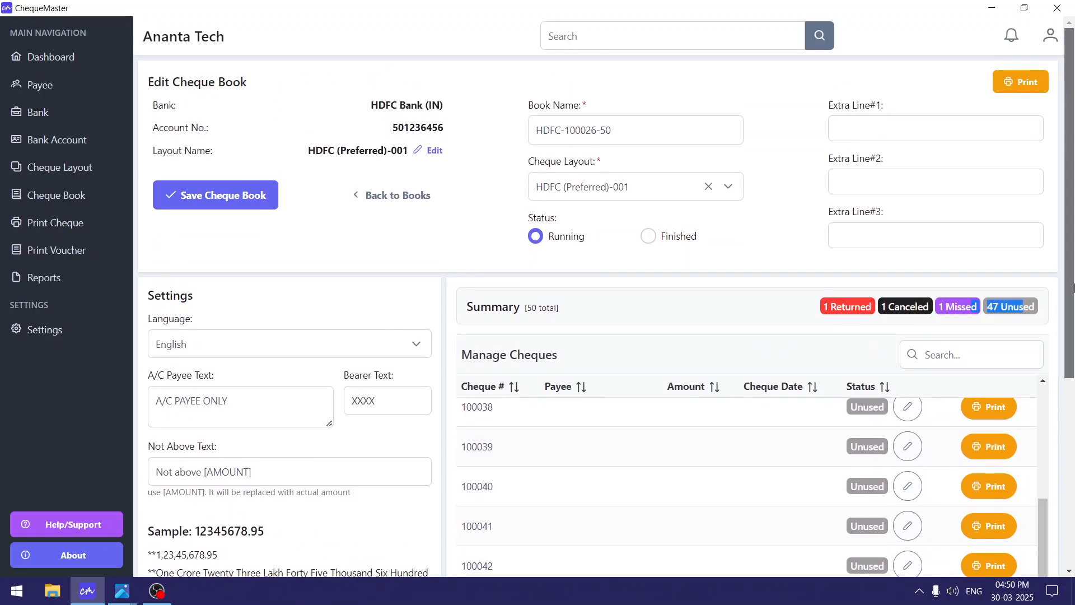
Check cheque statuses in the book's Print Cheque view, then return to Manage Cheque Books.
{"action": "left_click", "coordinate": [1021, 90]}
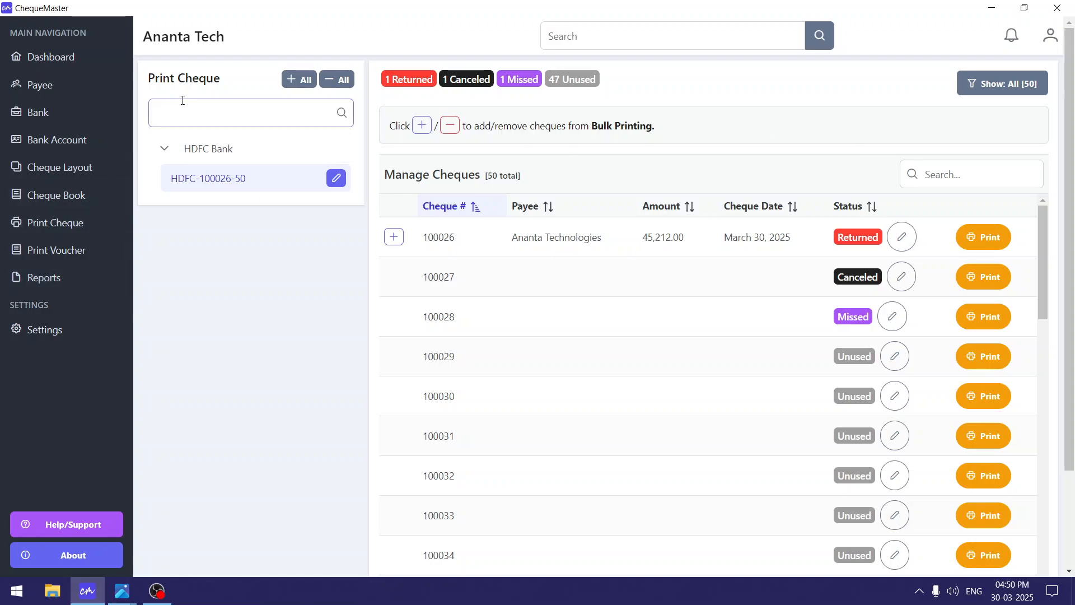
{"action": "left_click_drag", "start_coordinate": [149, 77], "coordinate": [265, 75]}
{"action": "left_click", "coordinate": [265, 76]}
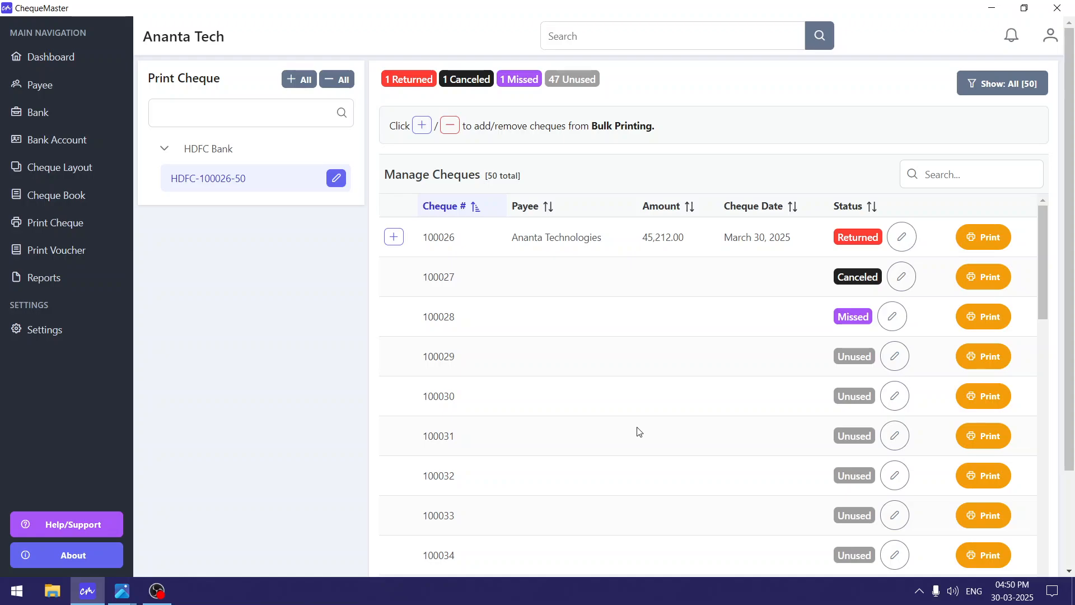
{"action": "left_click", "coordinate": [92, 201]}
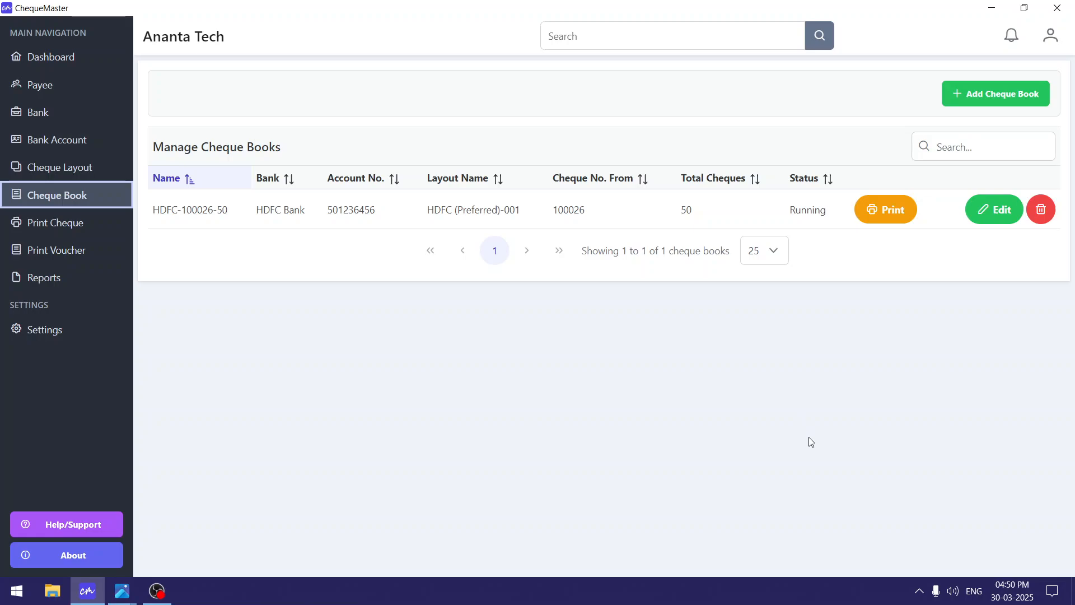